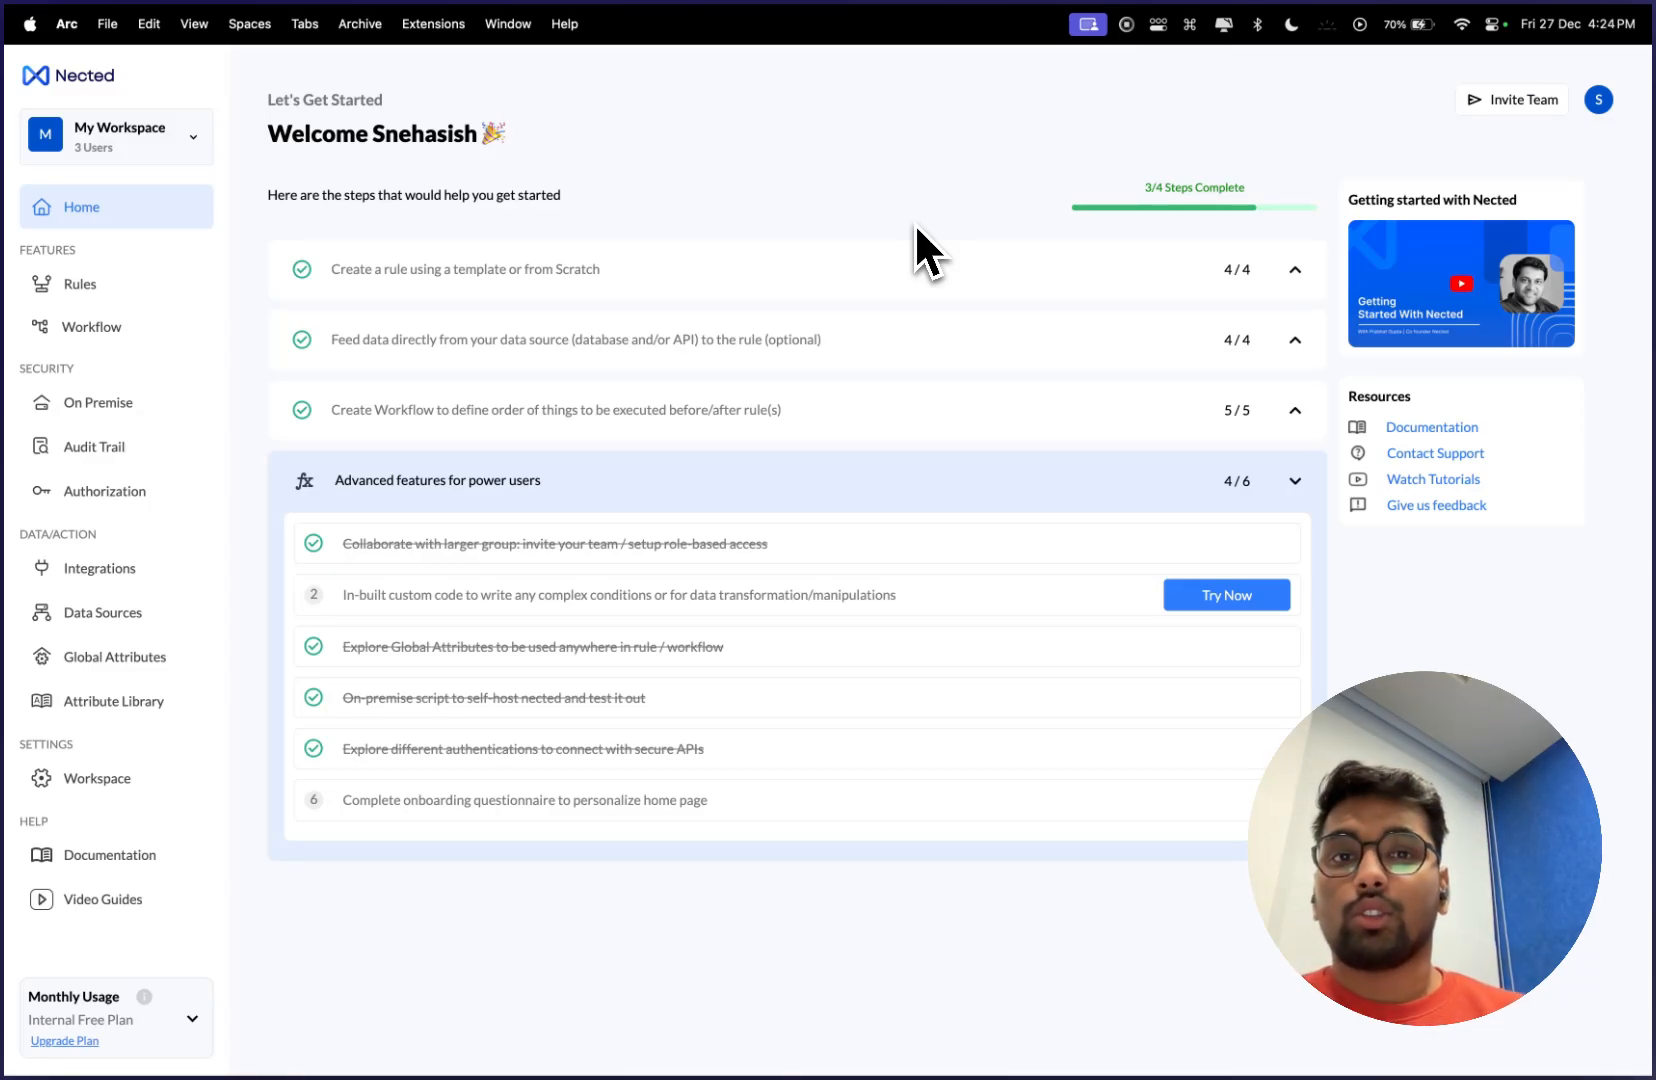
# Review the Amazon page of the technical writing Kindle book, including its price, and return to the Nected home page
pyautogui.moveTo(10, 270)
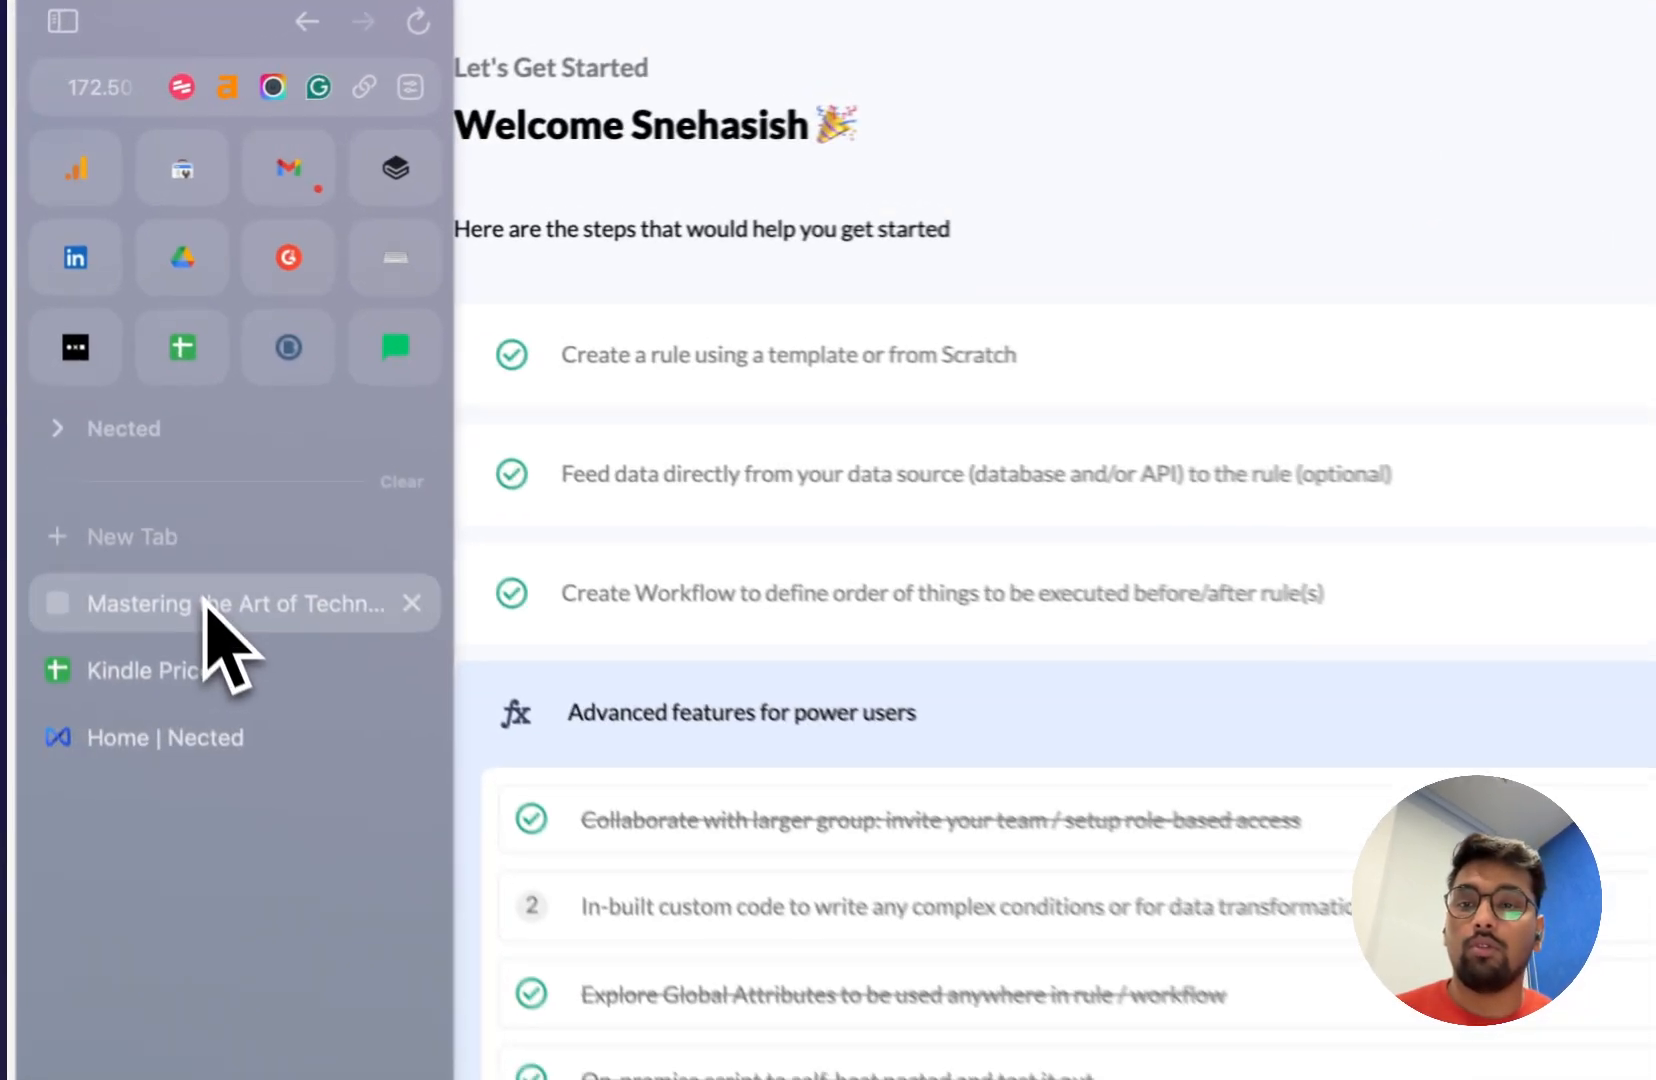
pyautogui.click(121, 416)
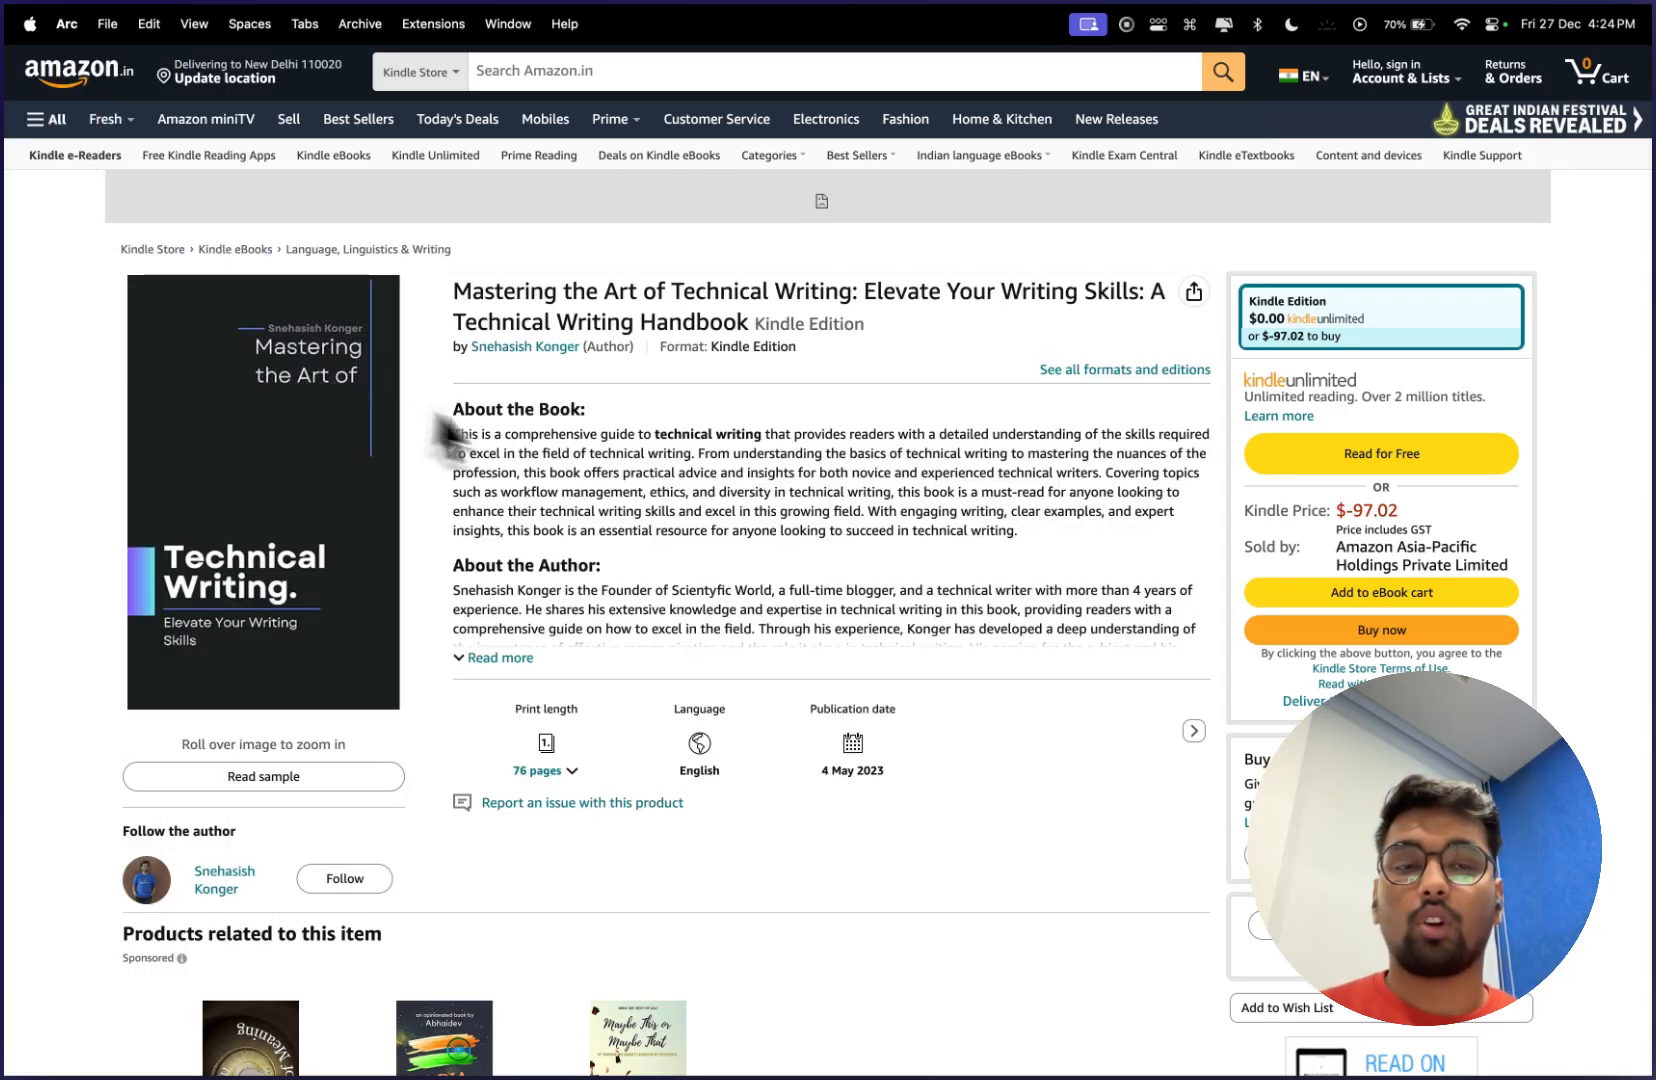
pyautogui.moveTo(22, 470)
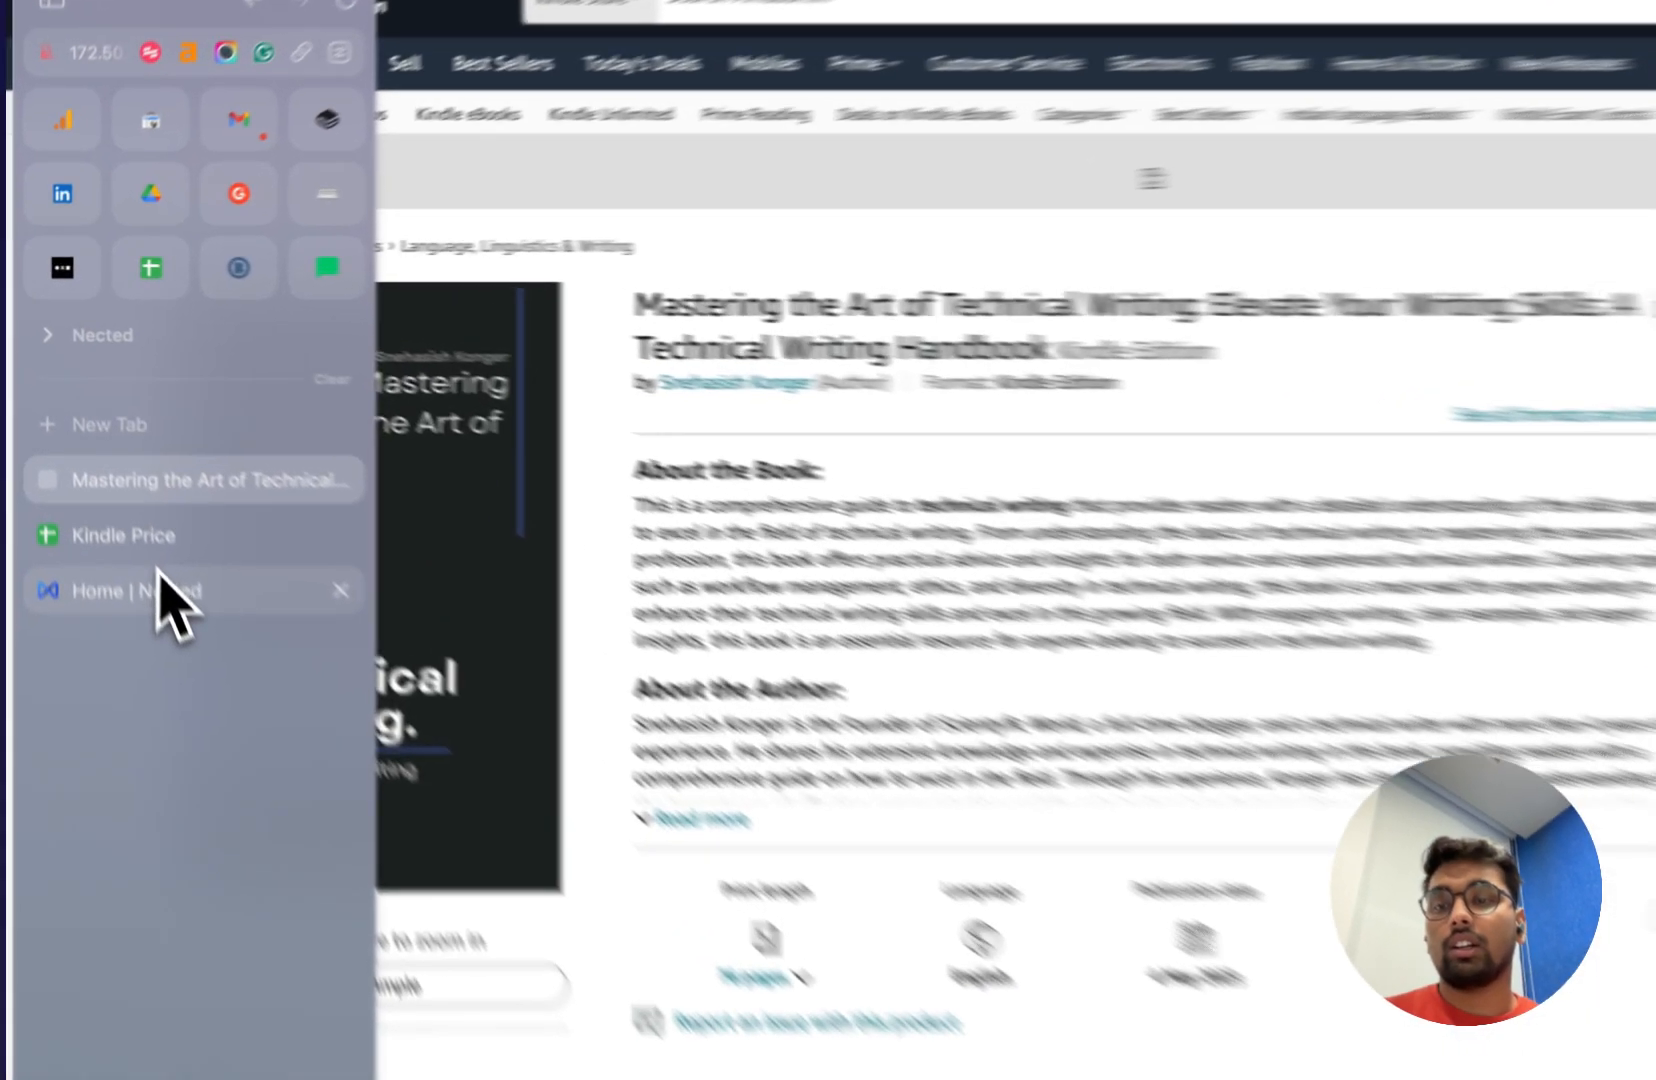
pyautogui.click(158, 580)
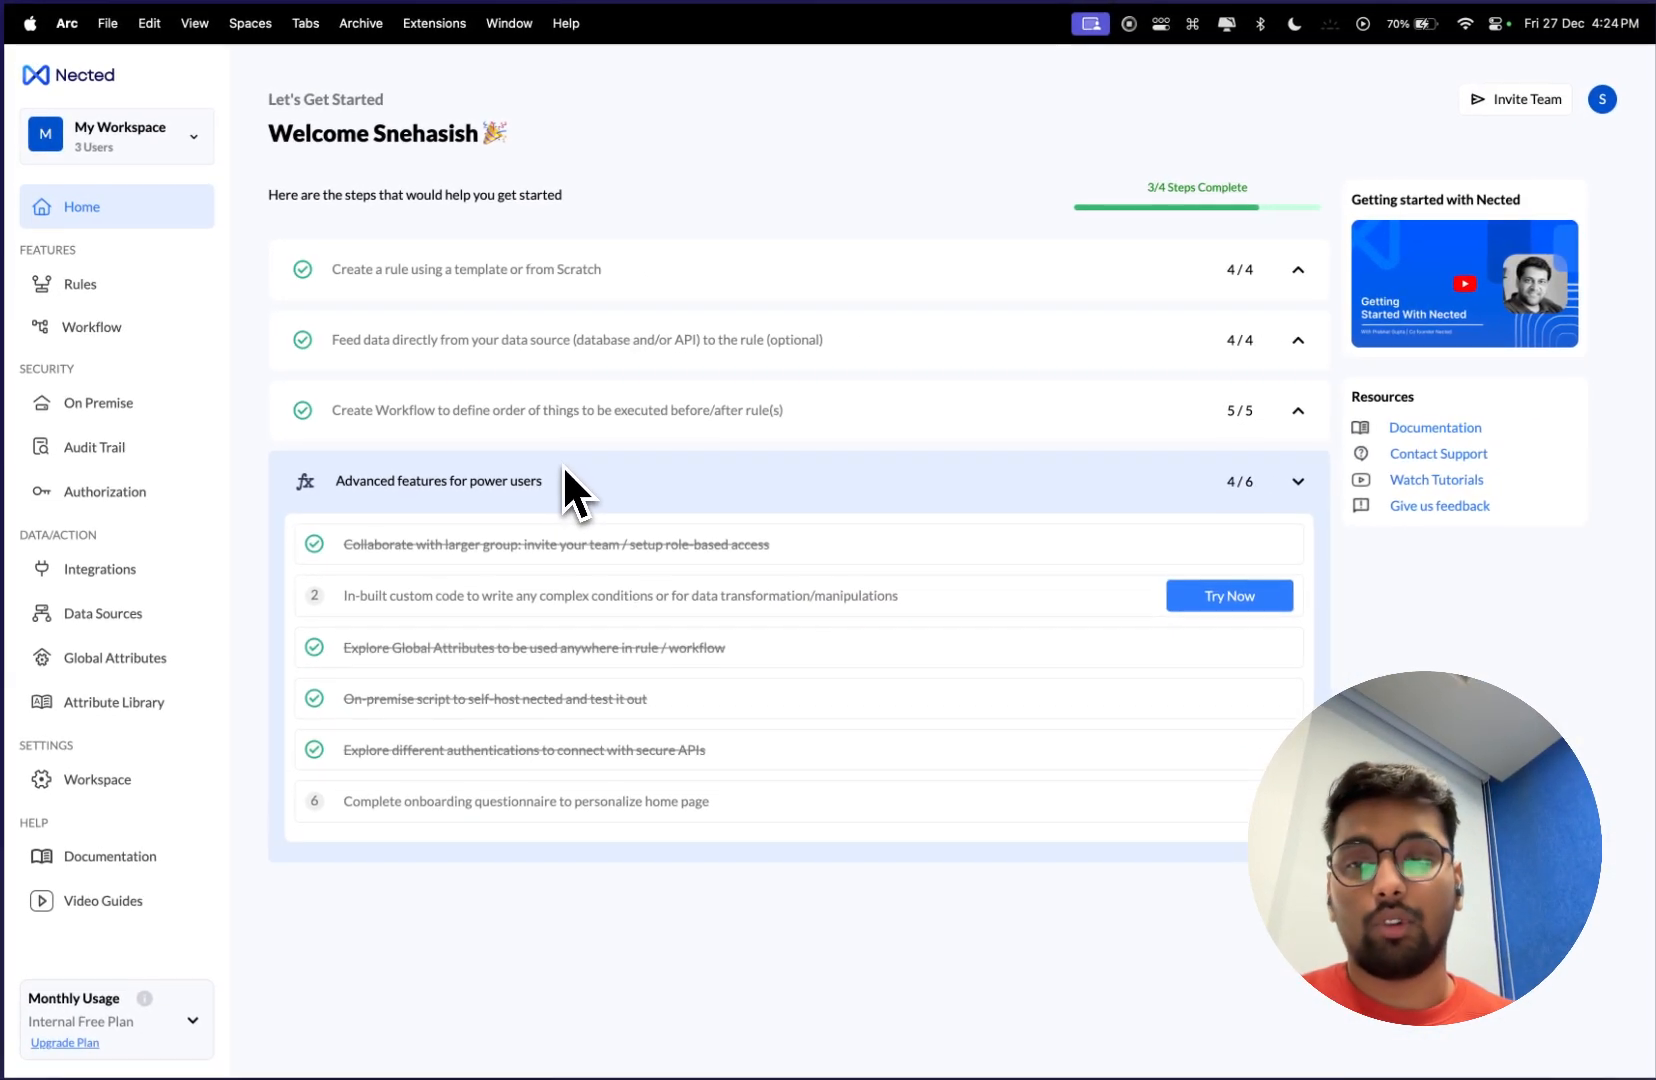
# Review the country, currency and base price columns in the Kindle Price spreadsheet, and return to the Nected home page
pyautogui.moveTo(78, 483)
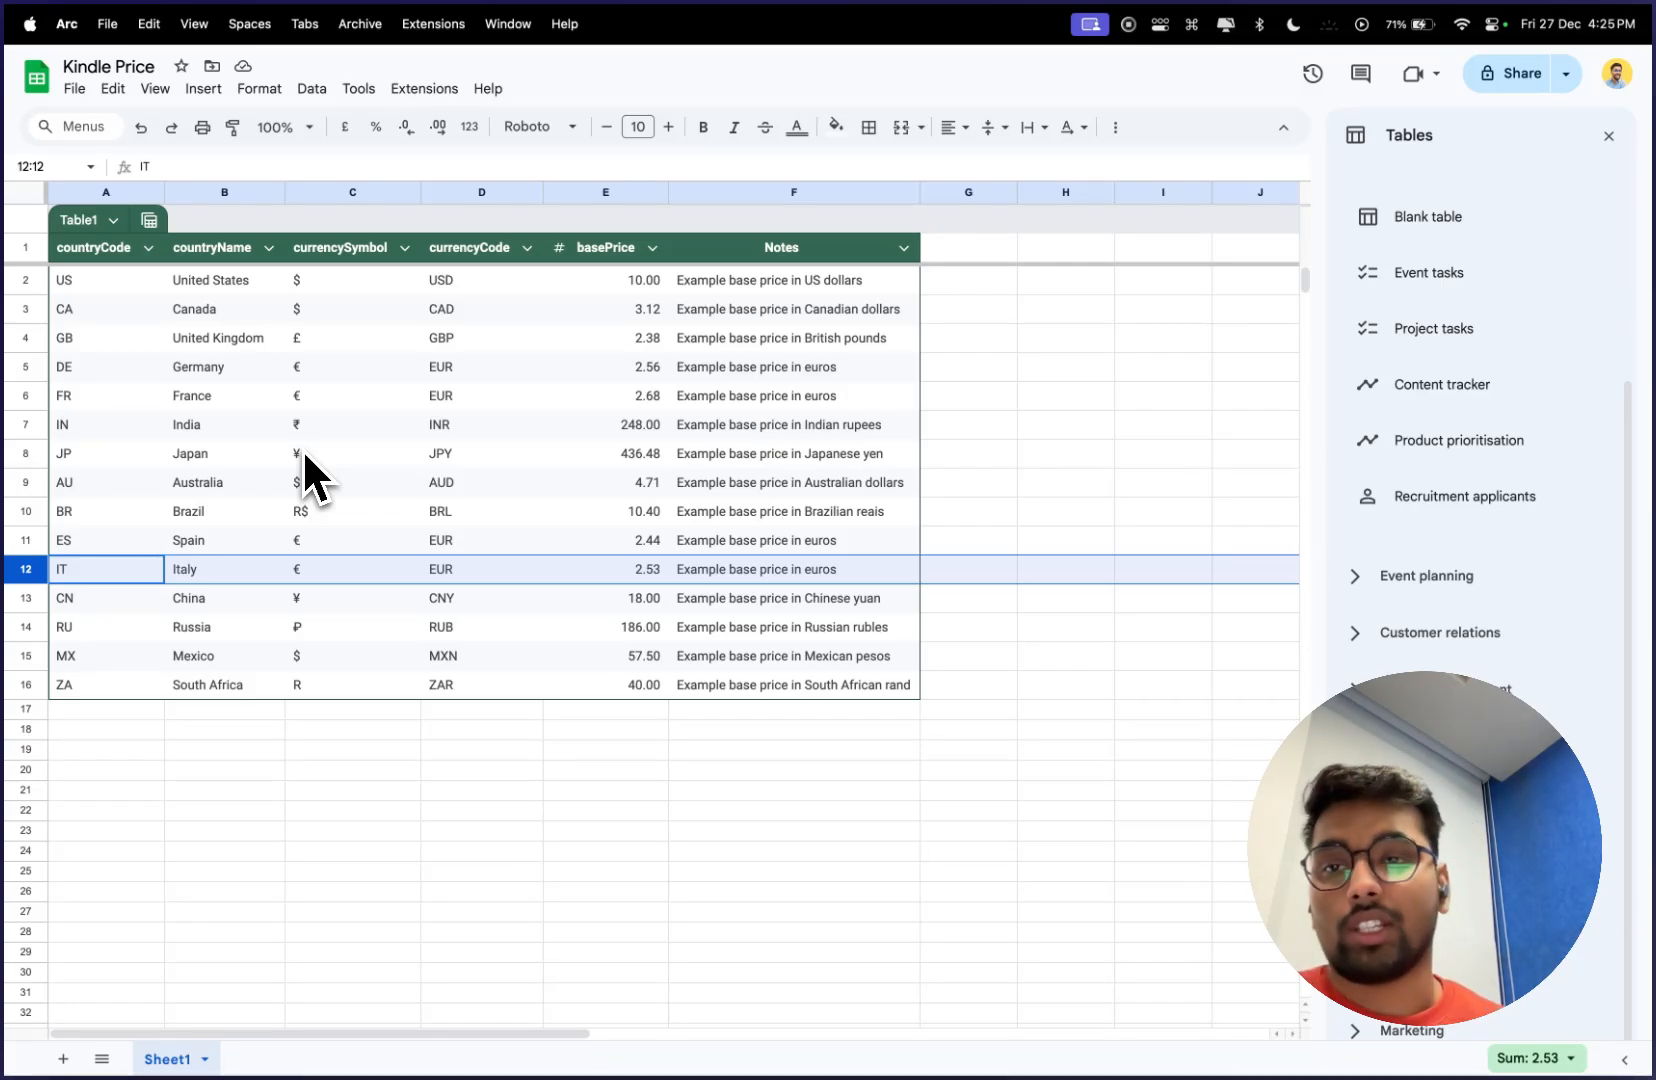
pyautogui.moveTo(8, 503)
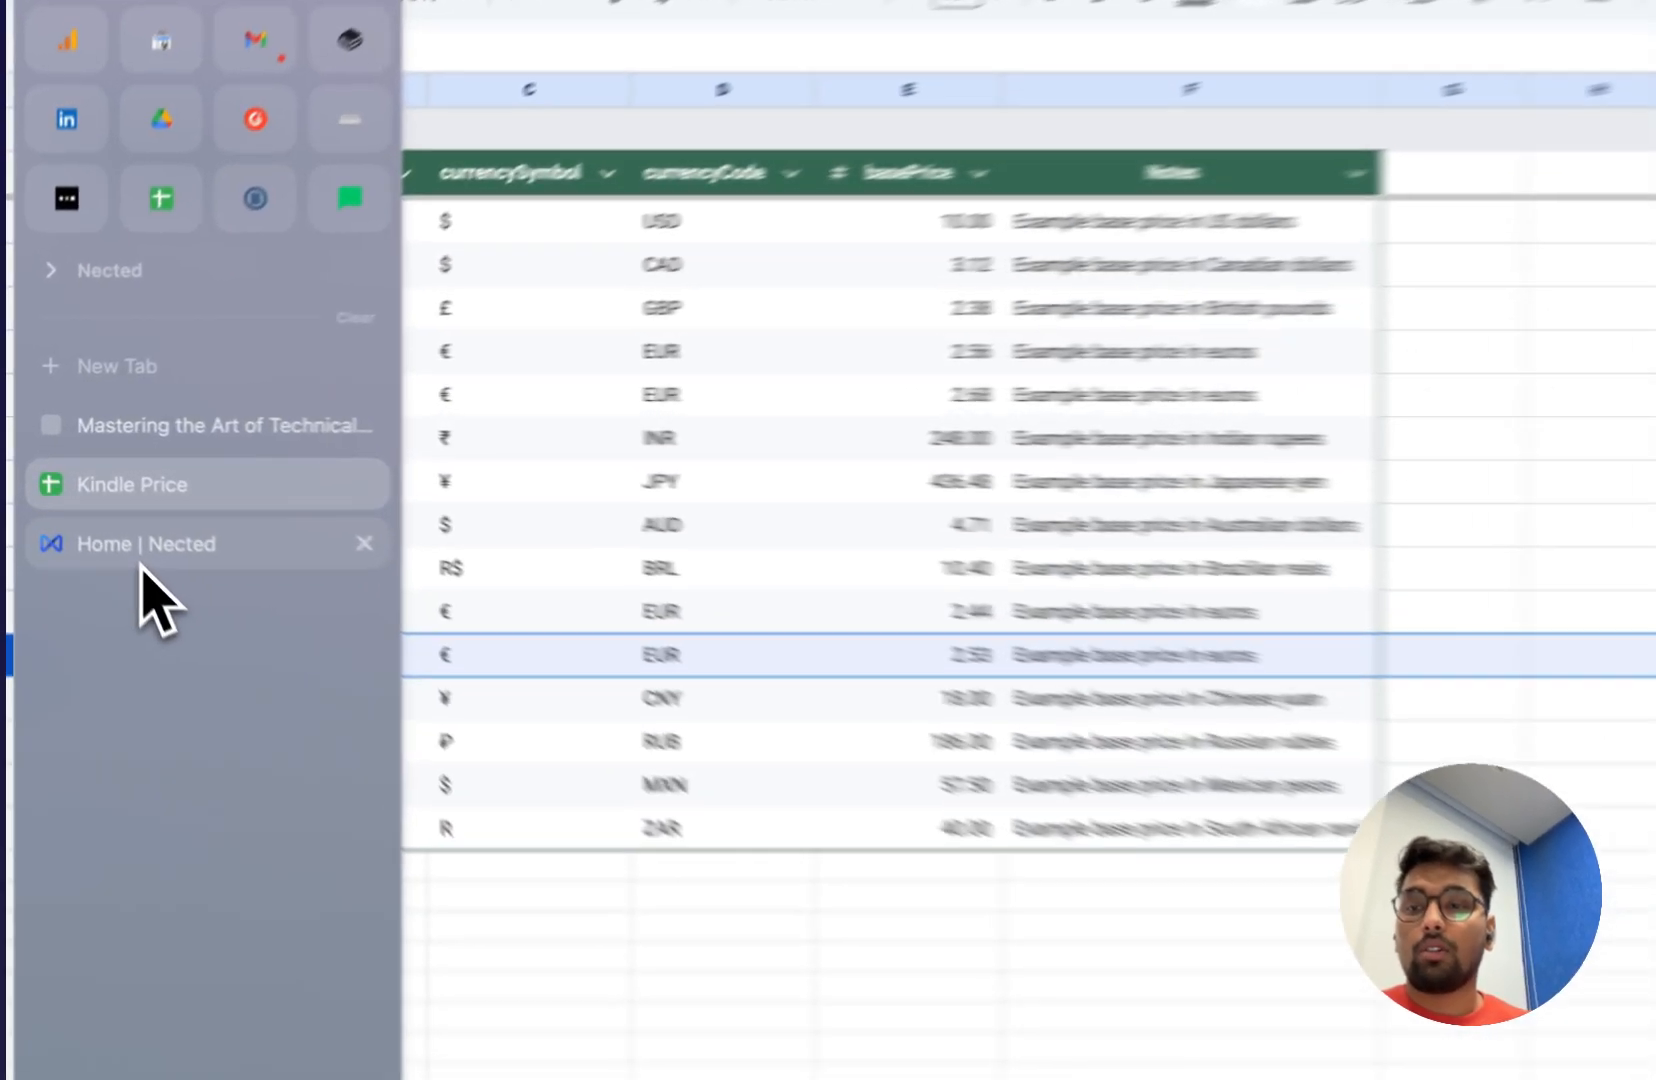
pyautogui.click(100, 505)
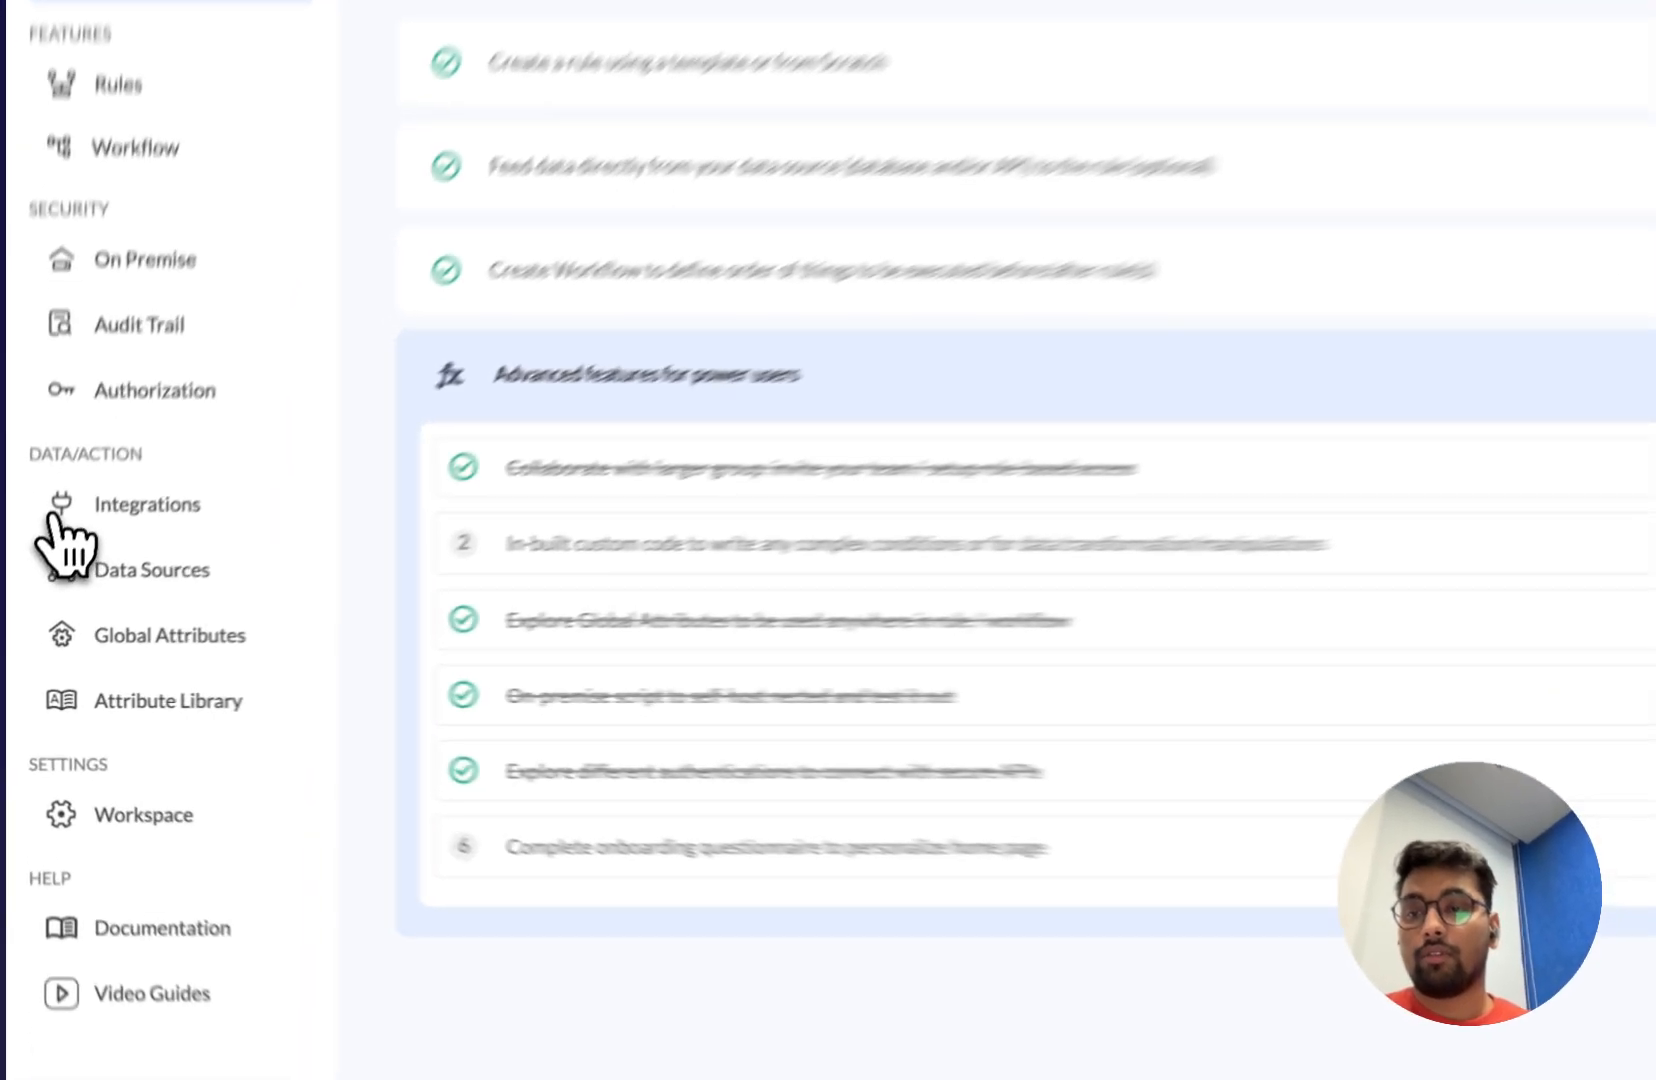
# Check the third-party connectors among the integrations and open the list of rules
pyautogui.click(33, 575)
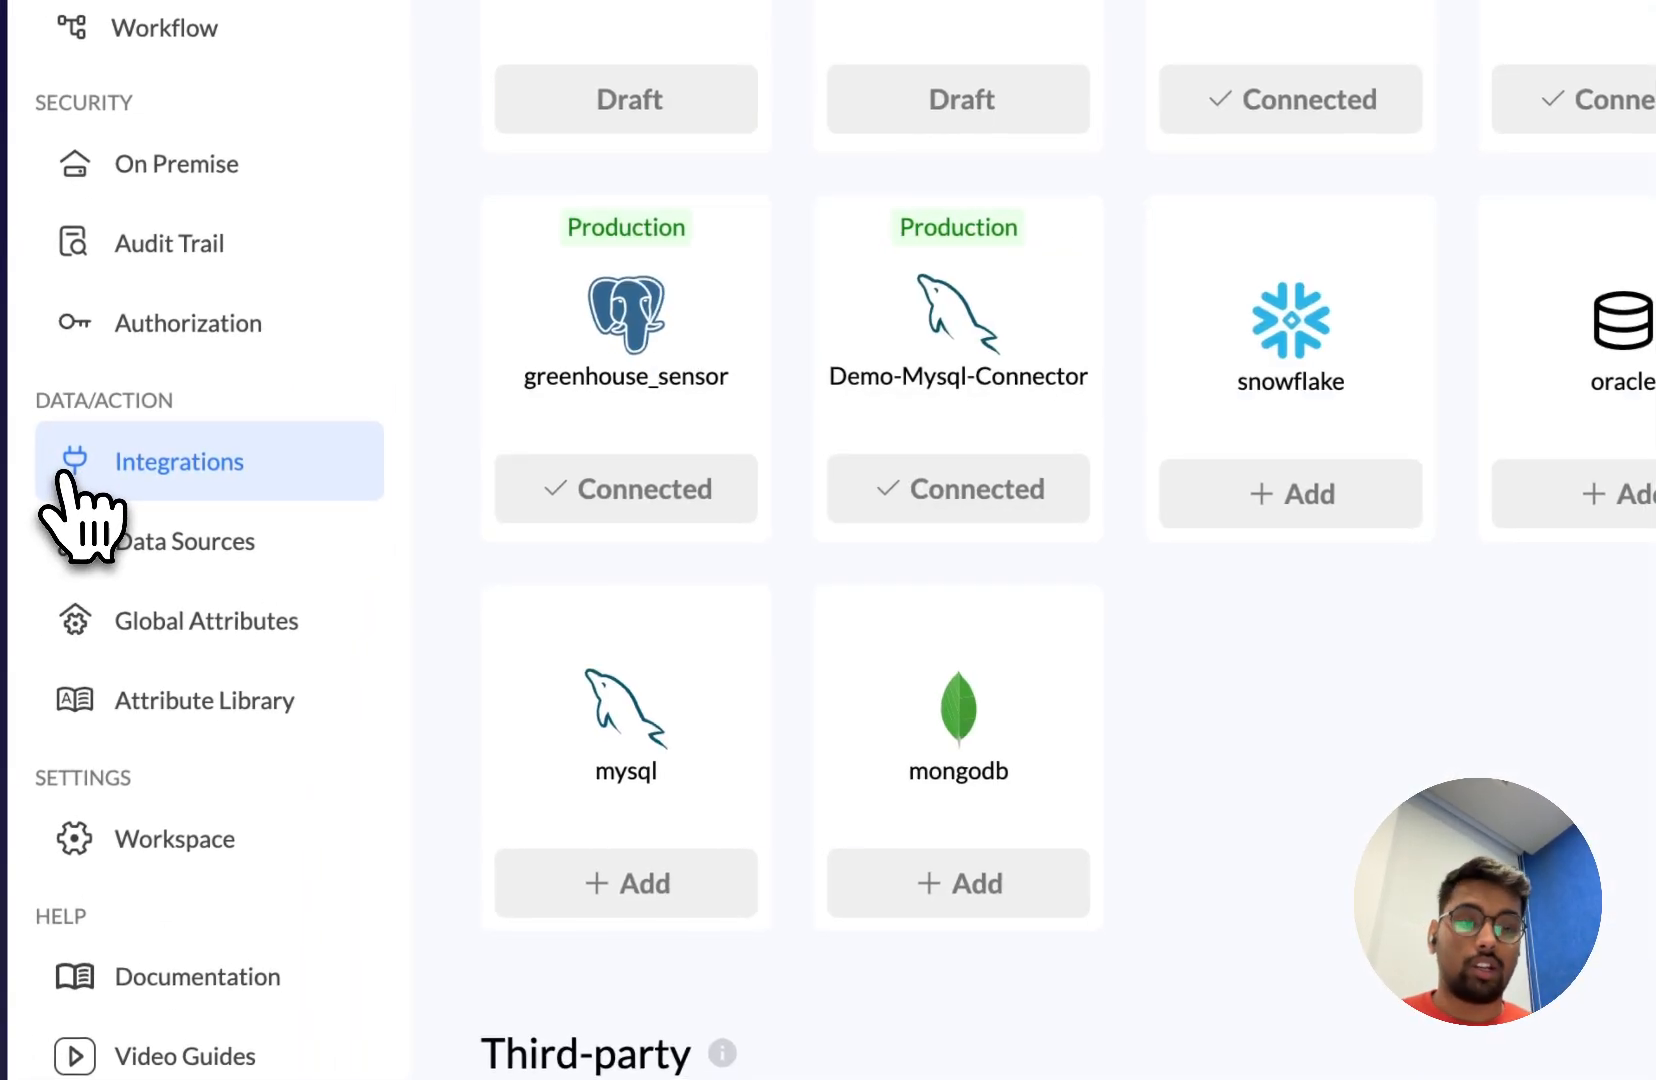
pyautogui.scroll(-3, 1070, 828)
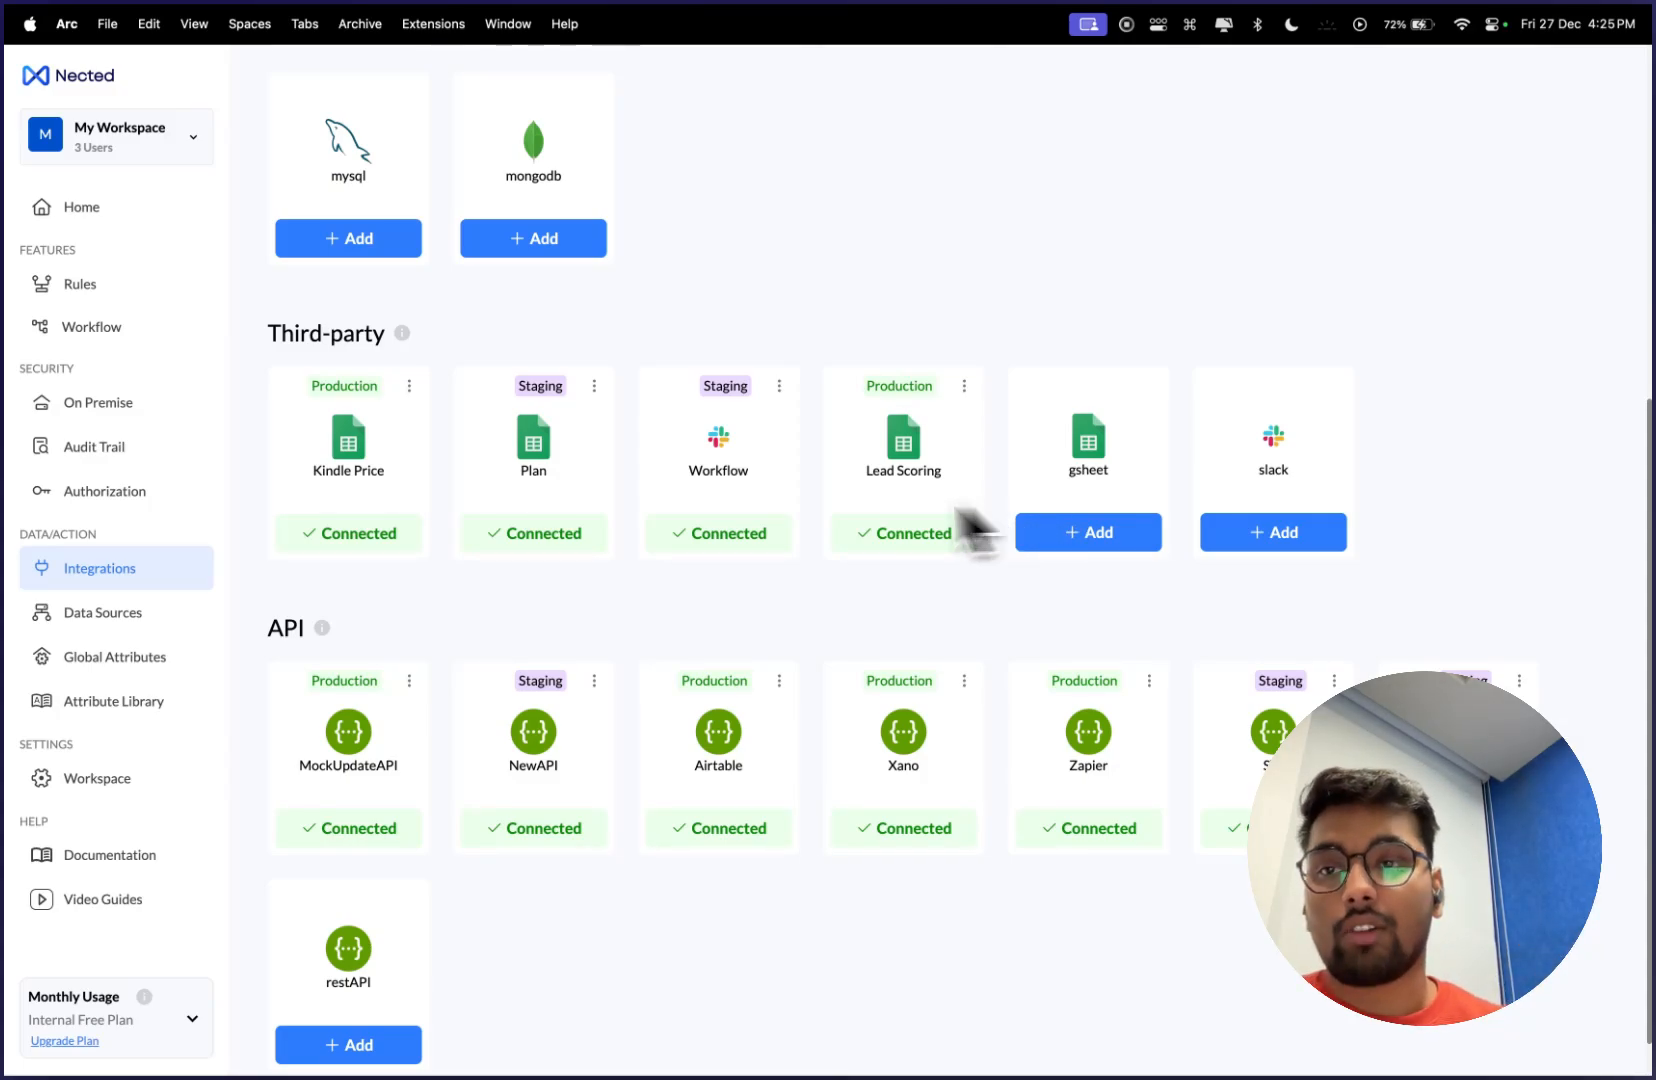
pyautogui.click(140, 288)
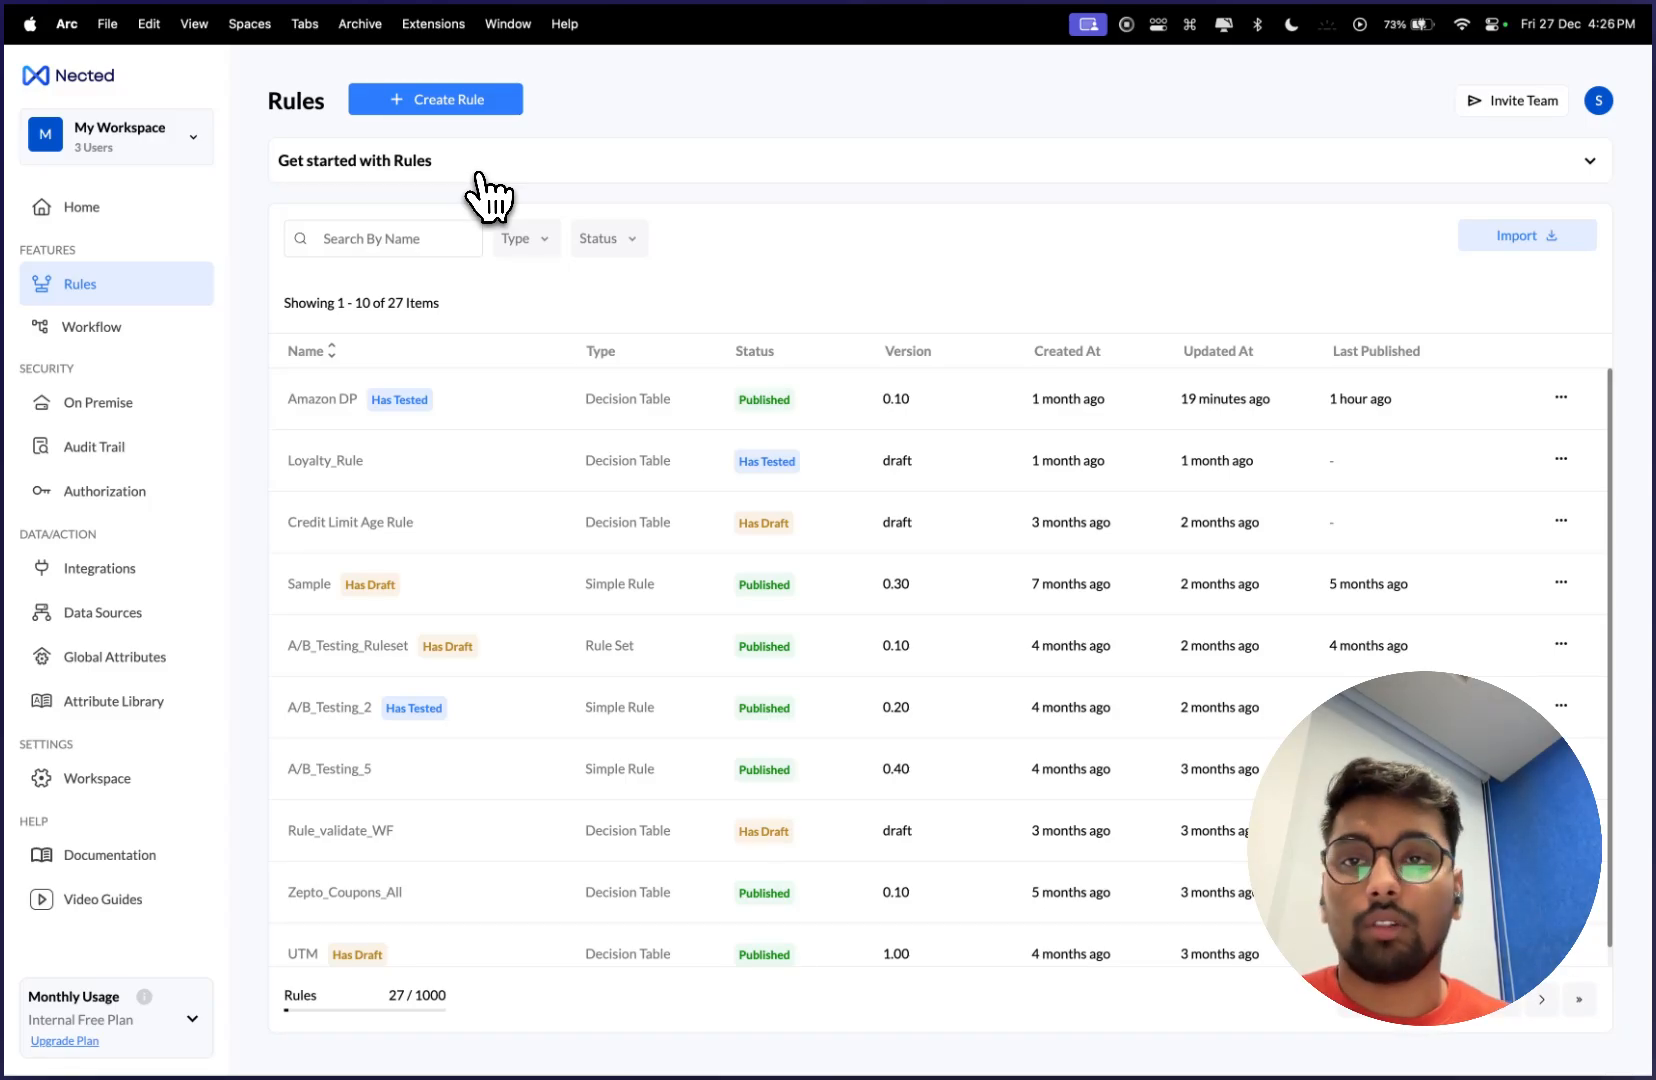
pyautogui.click(454, 108)
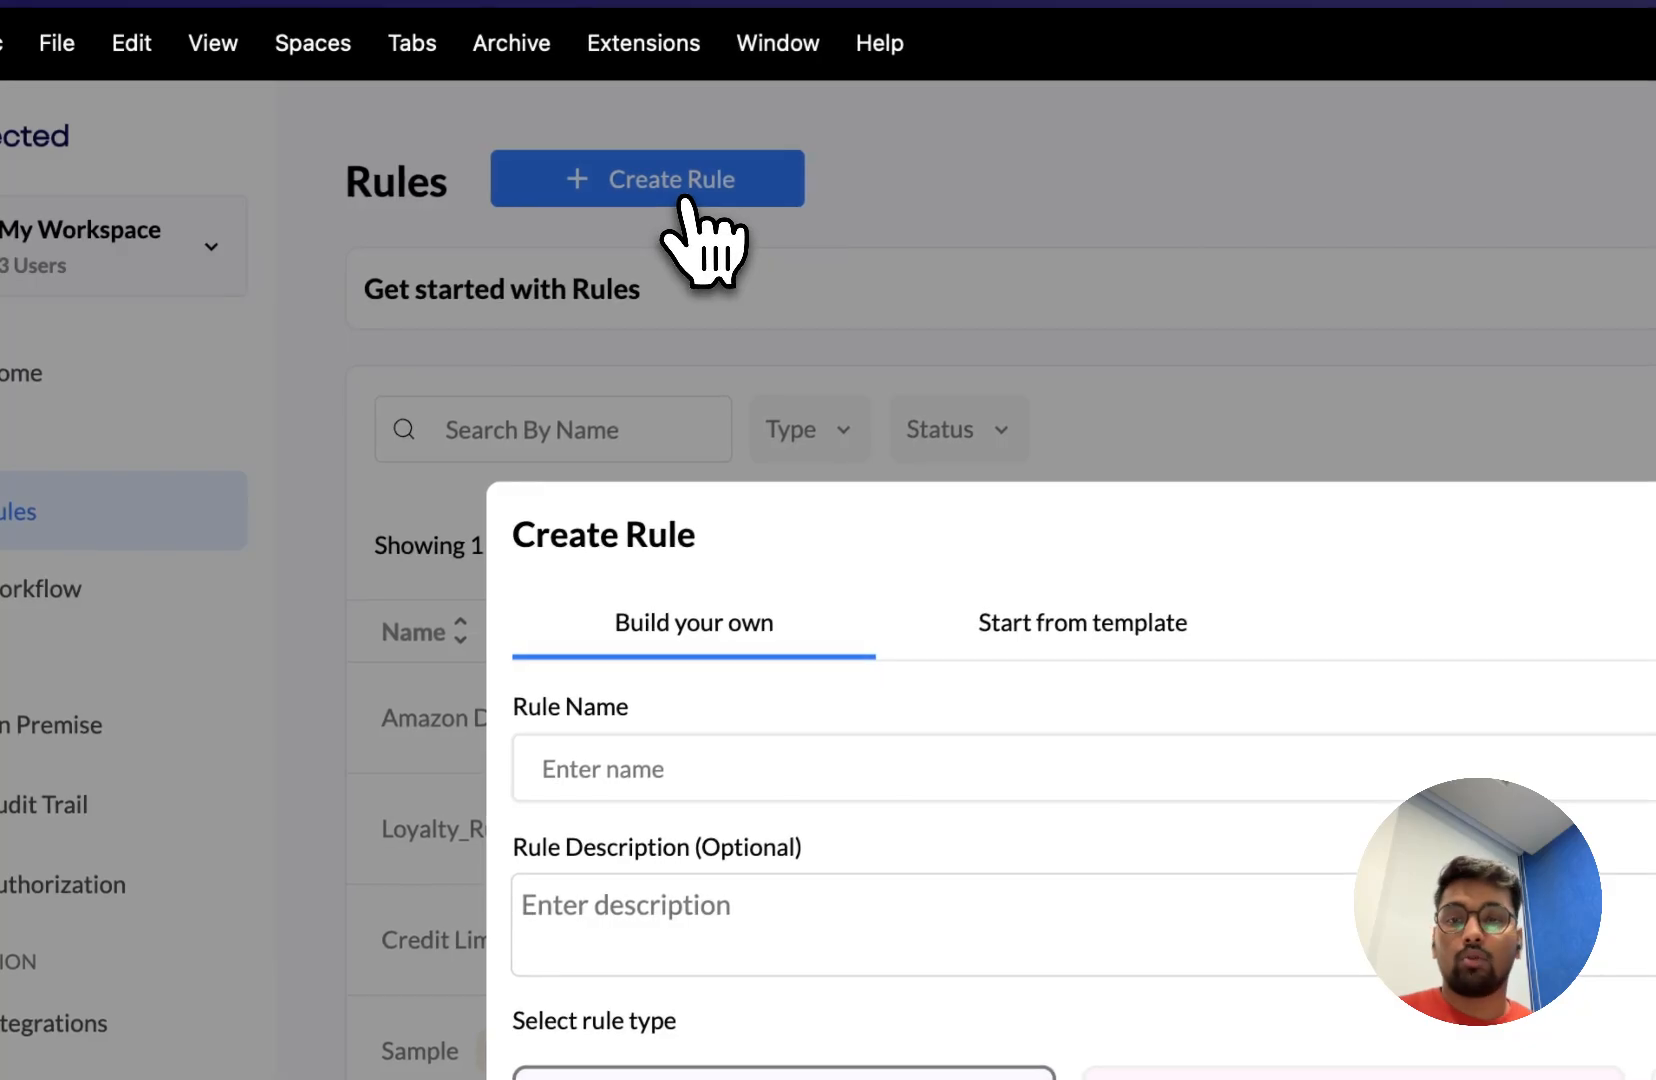
pyautogui.click(812, 770)
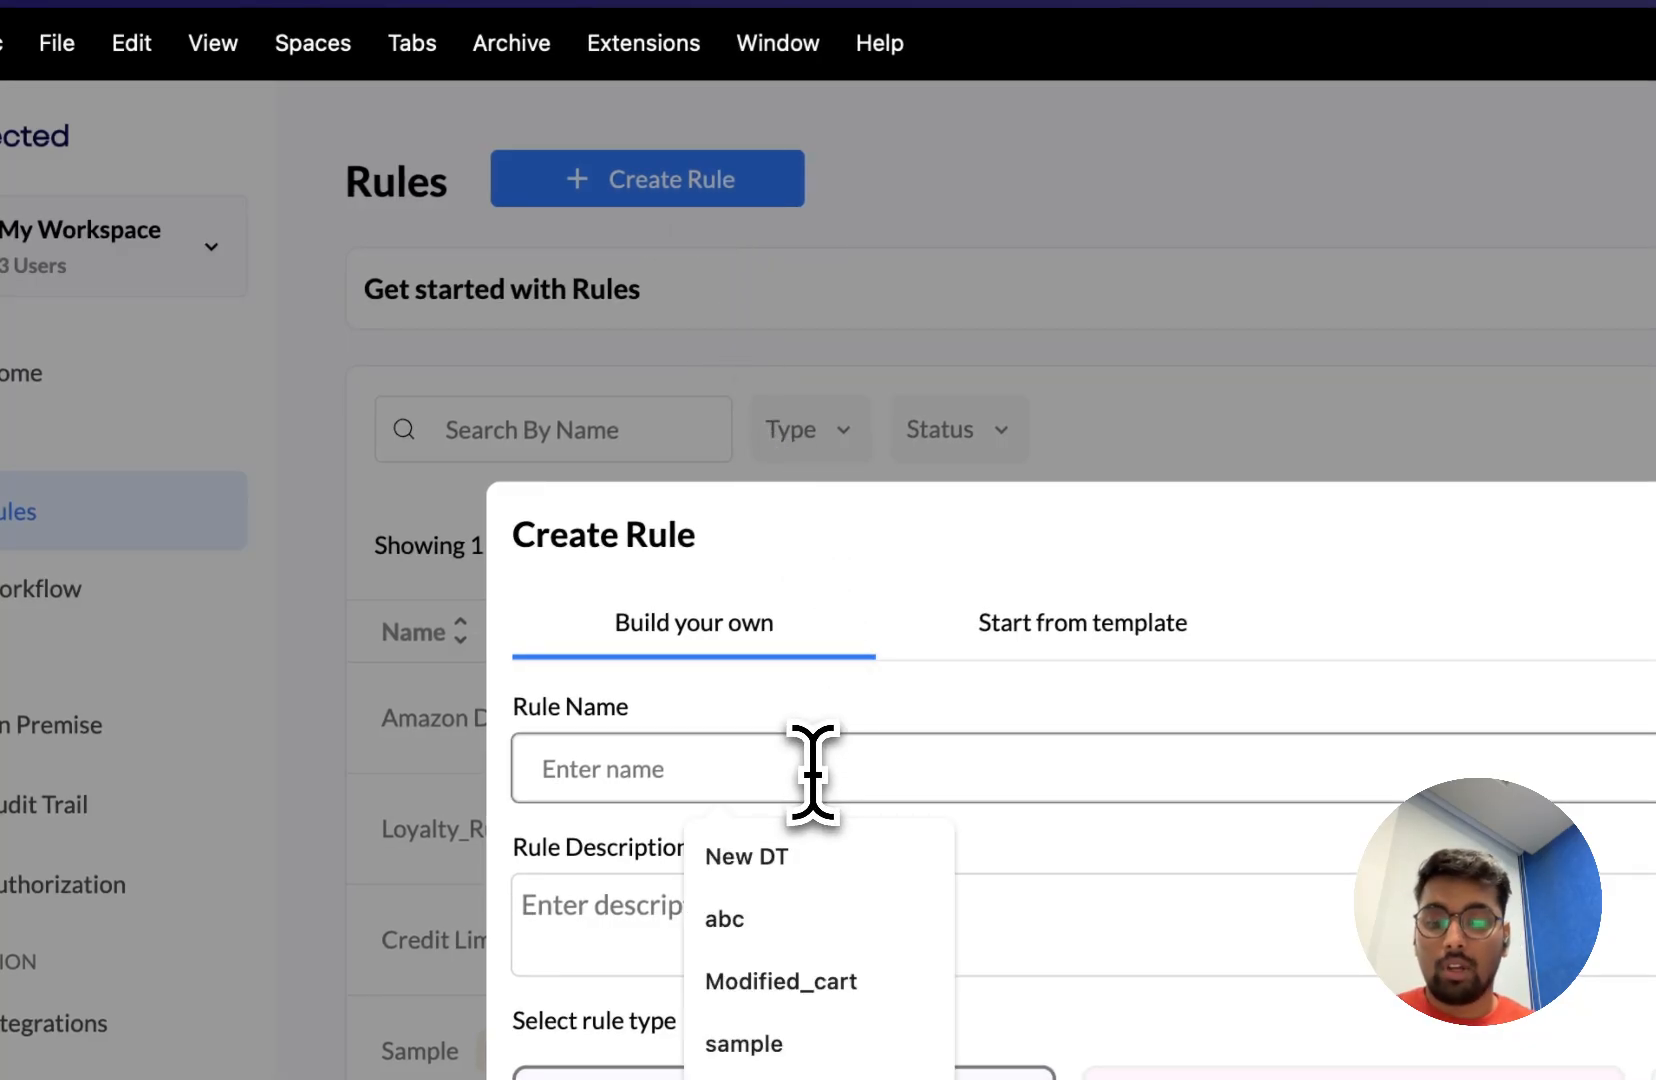
pyautogui.write('Amazon')
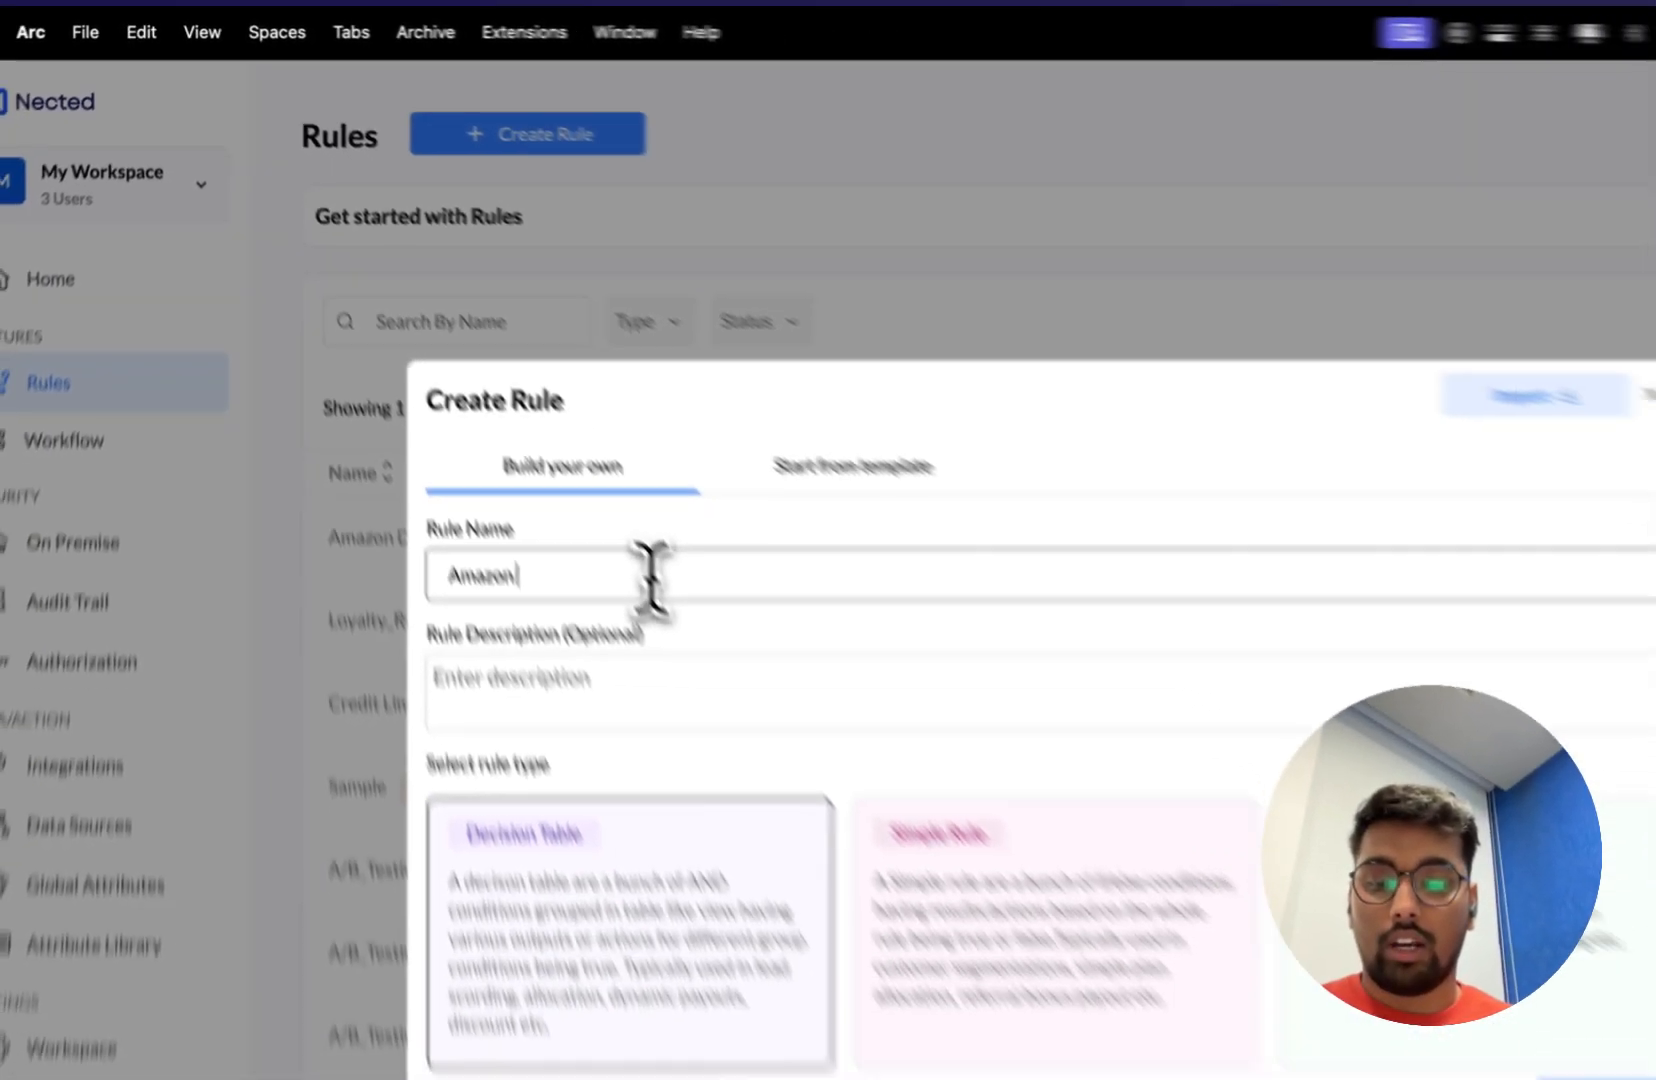
pyautogui.write(' Dynamic')
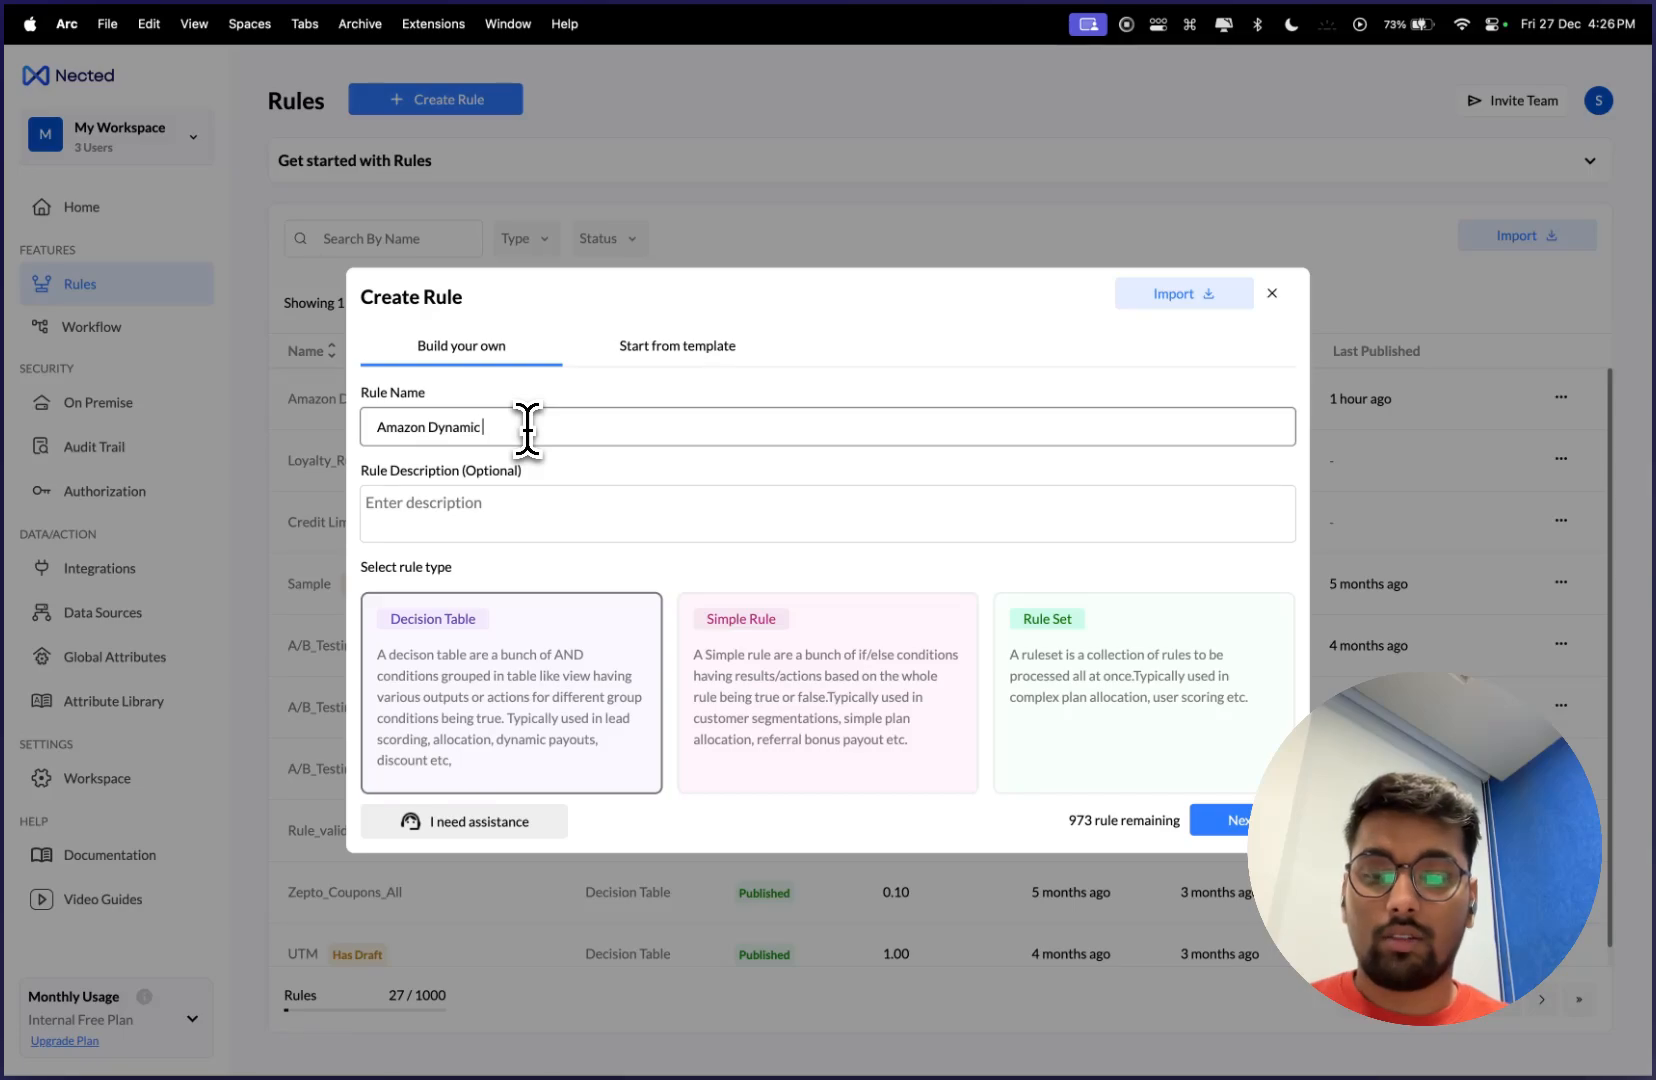
pyautogui.write(' Pricing')
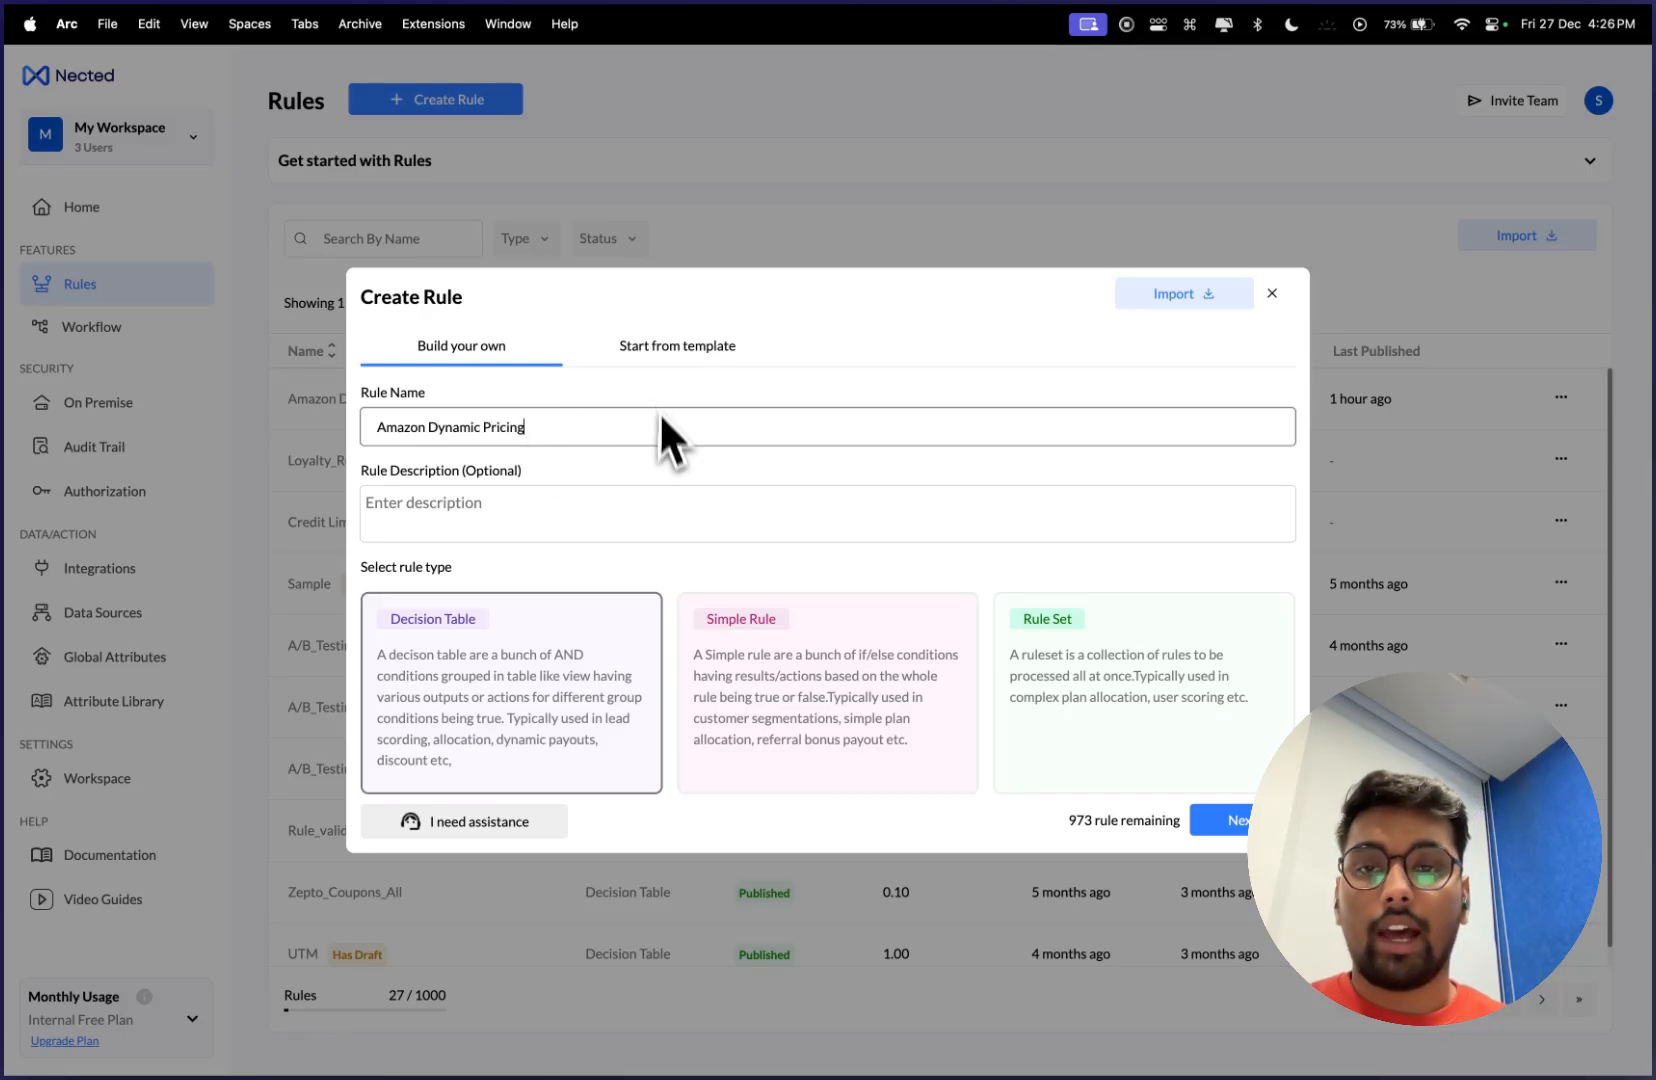
pyautogui.click(680, 518)
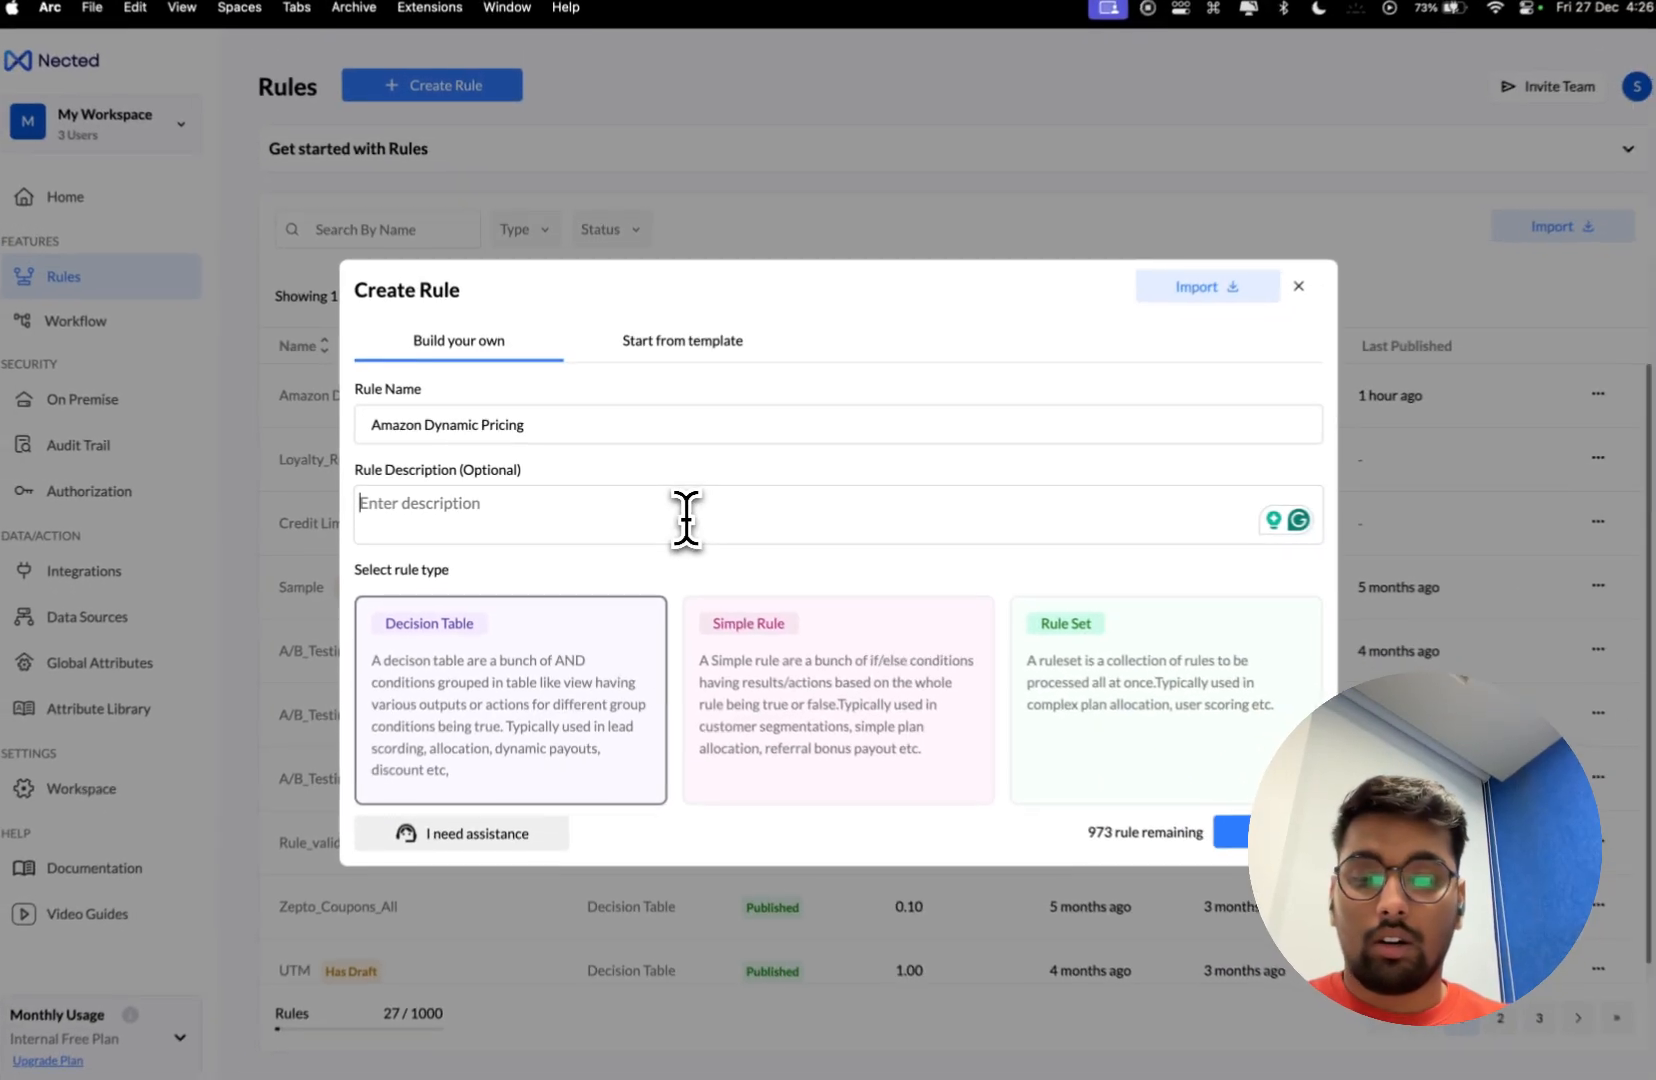
pyautogui.write('Sample Synamic Pricing model')
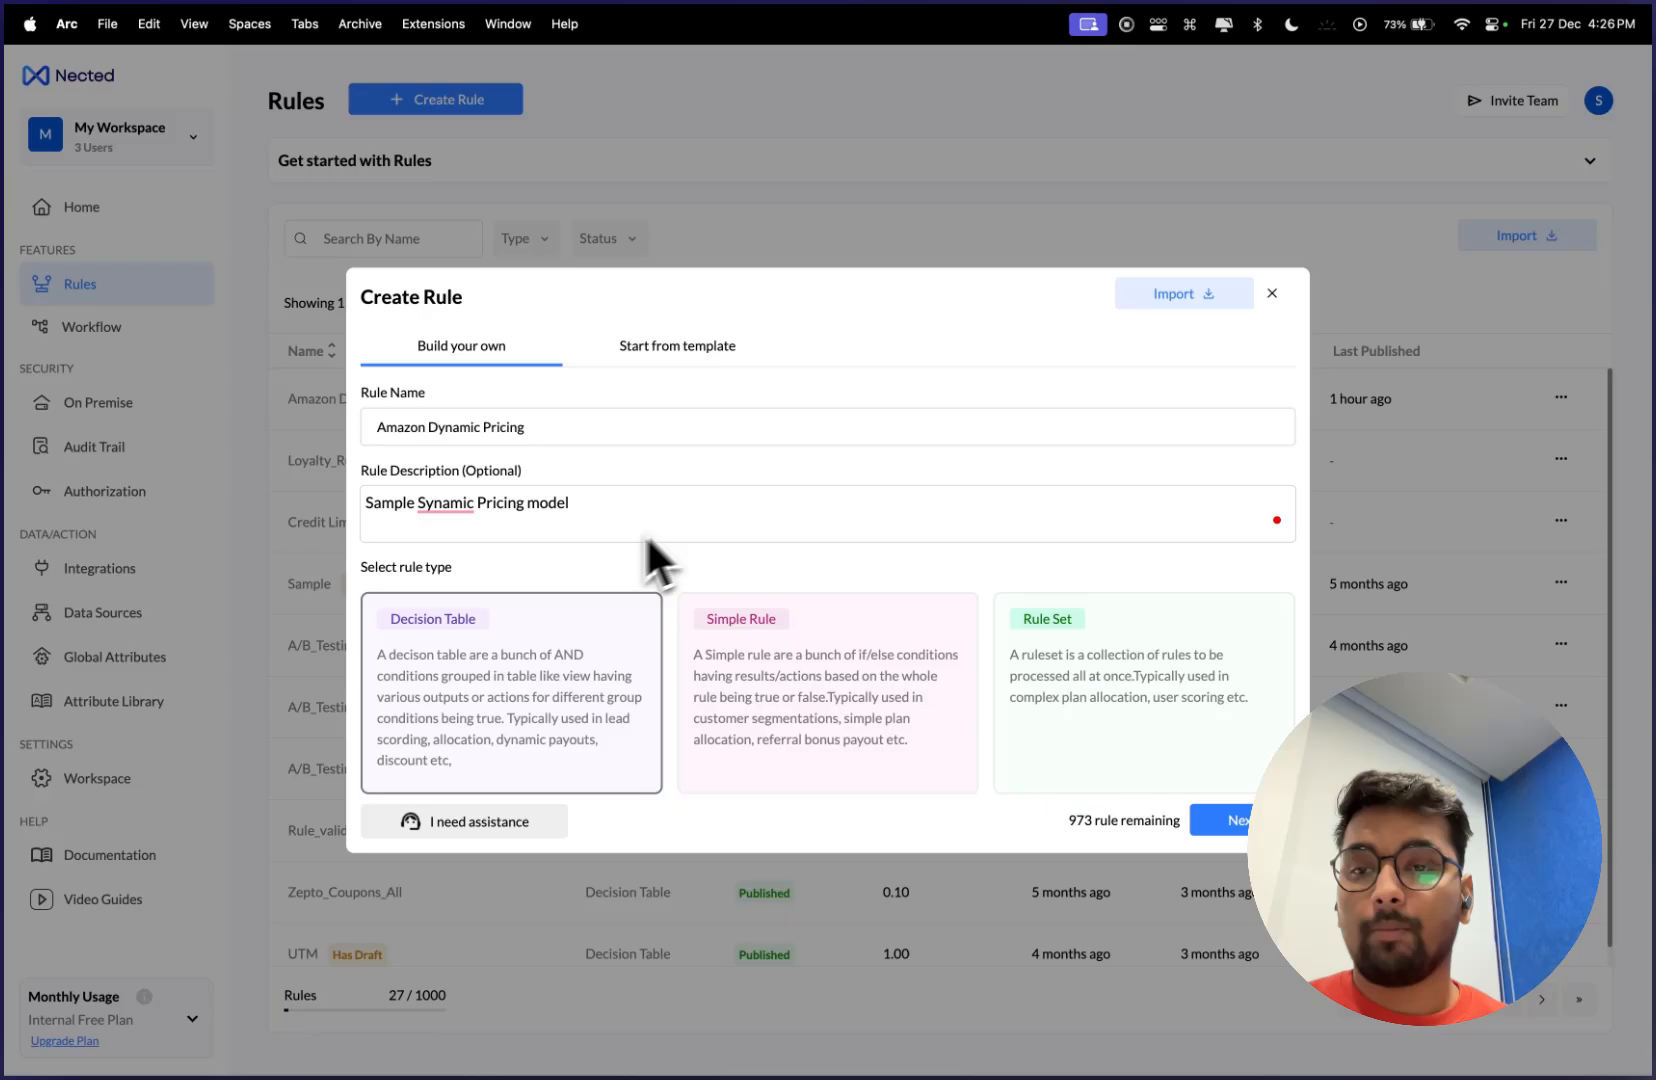
pyautogui.click(443, 506)
pyautogui.click(449, 560)
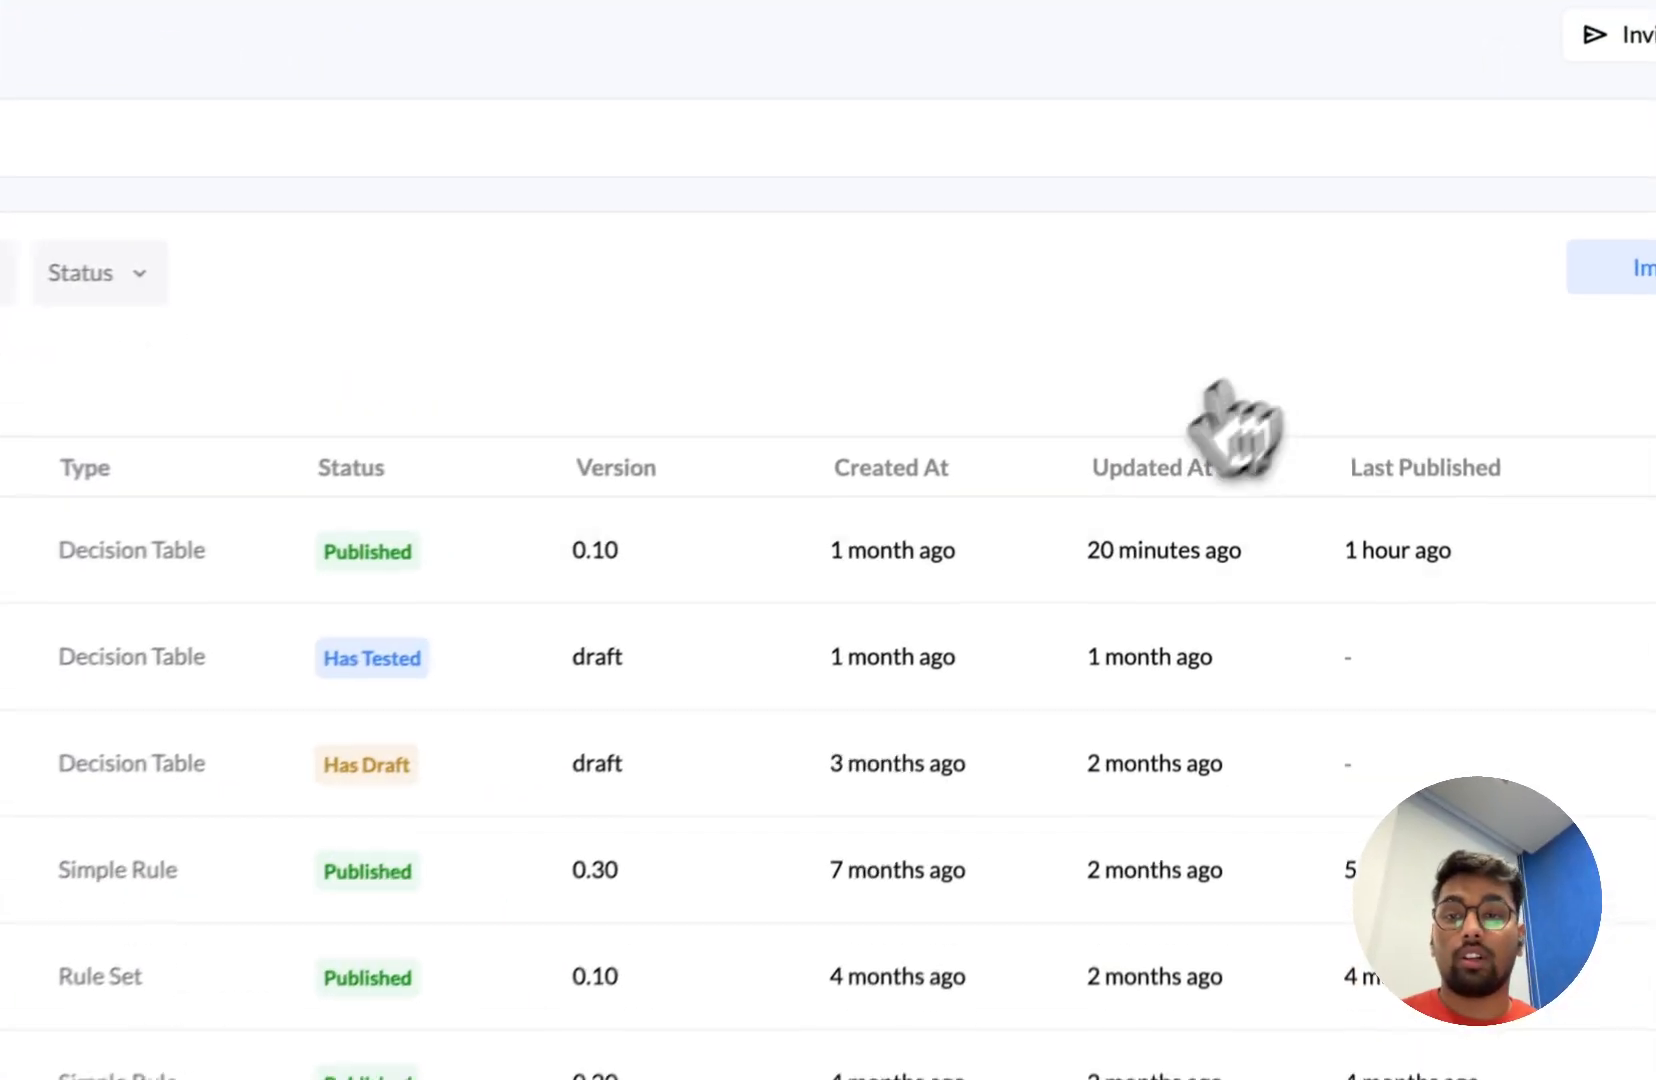
# Open the input attributes of the Amazon DP rule for editing and check them against the Kindle Price spreadsheet
pyautogui.click(497, 455)
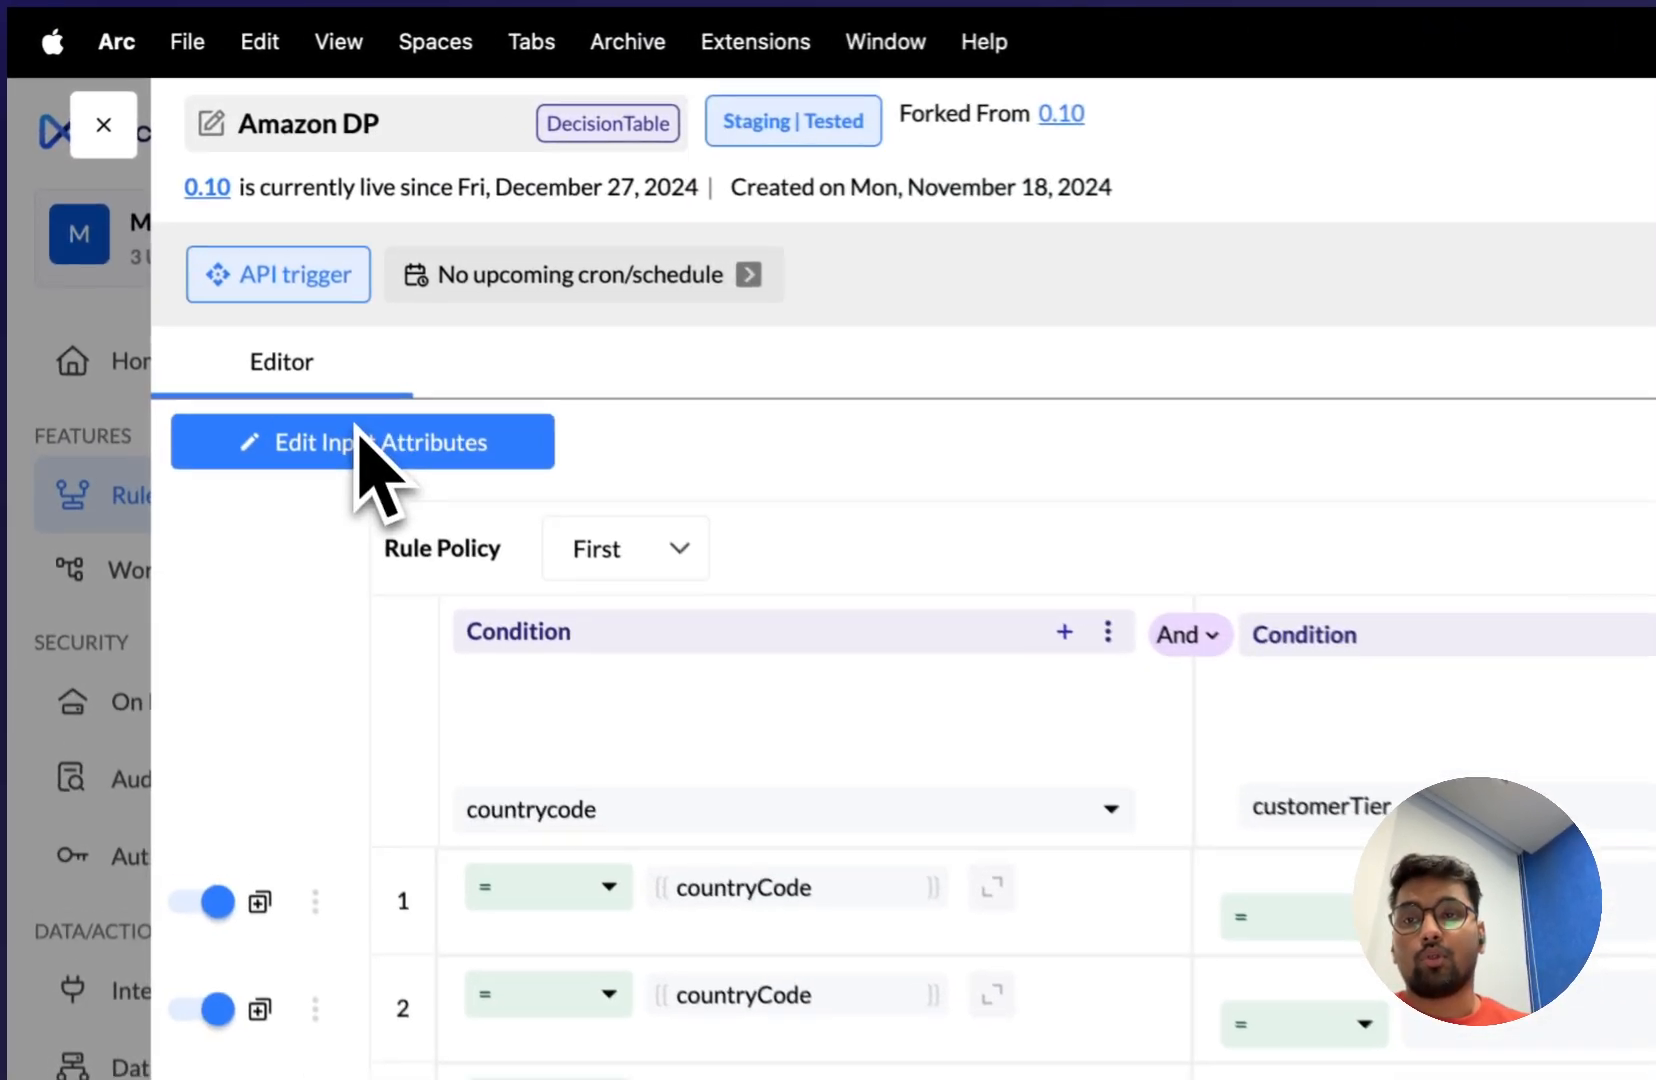
pyautogui.click(178, 256)
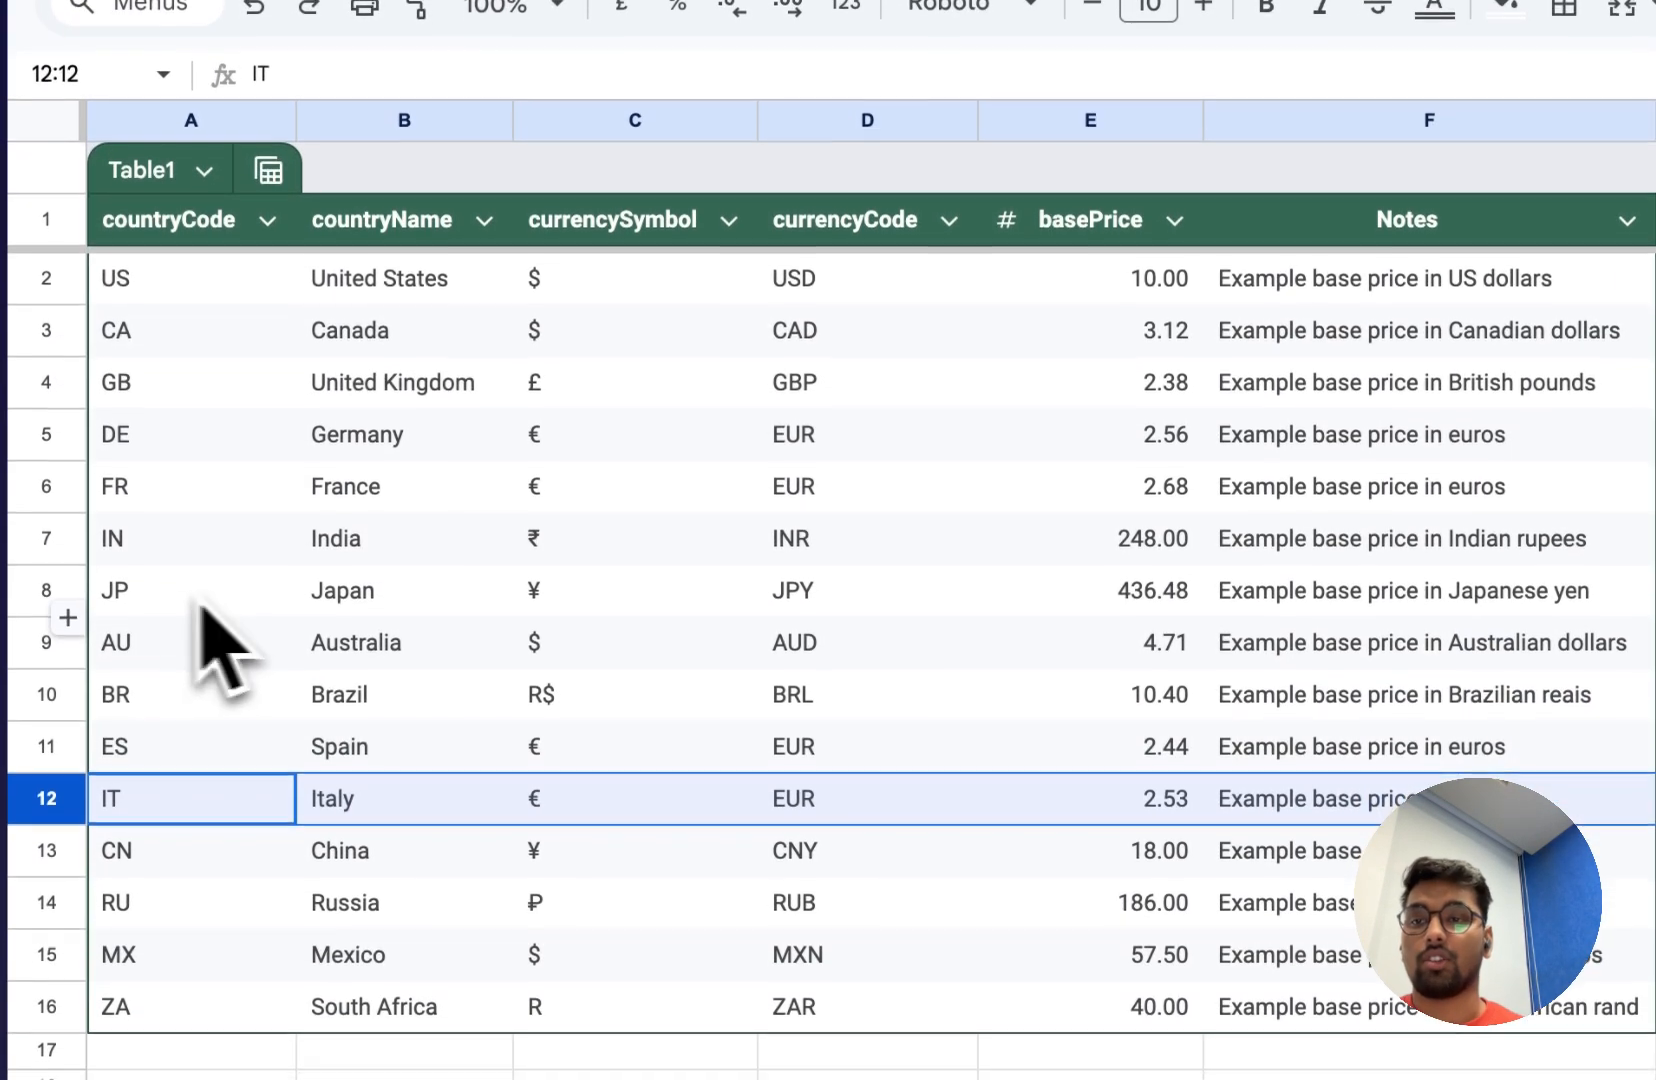
pyautogui.moveTo(104, 700)
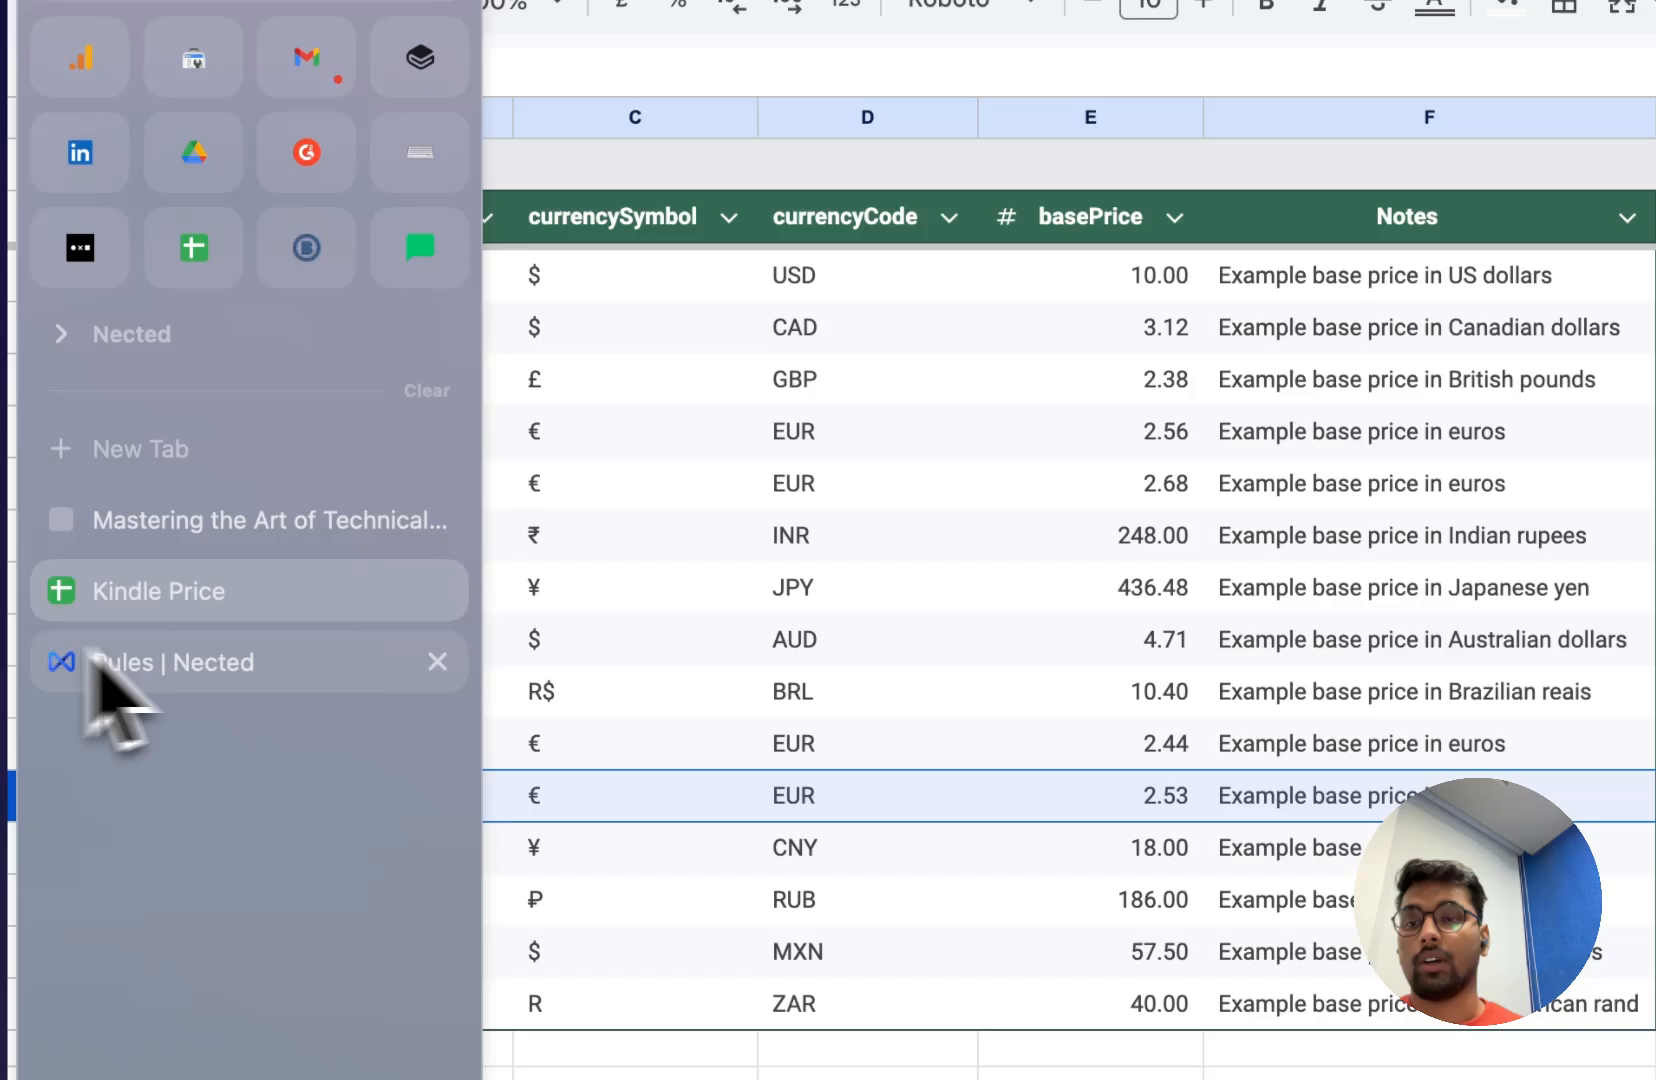
pyautogui.click(240, 655)
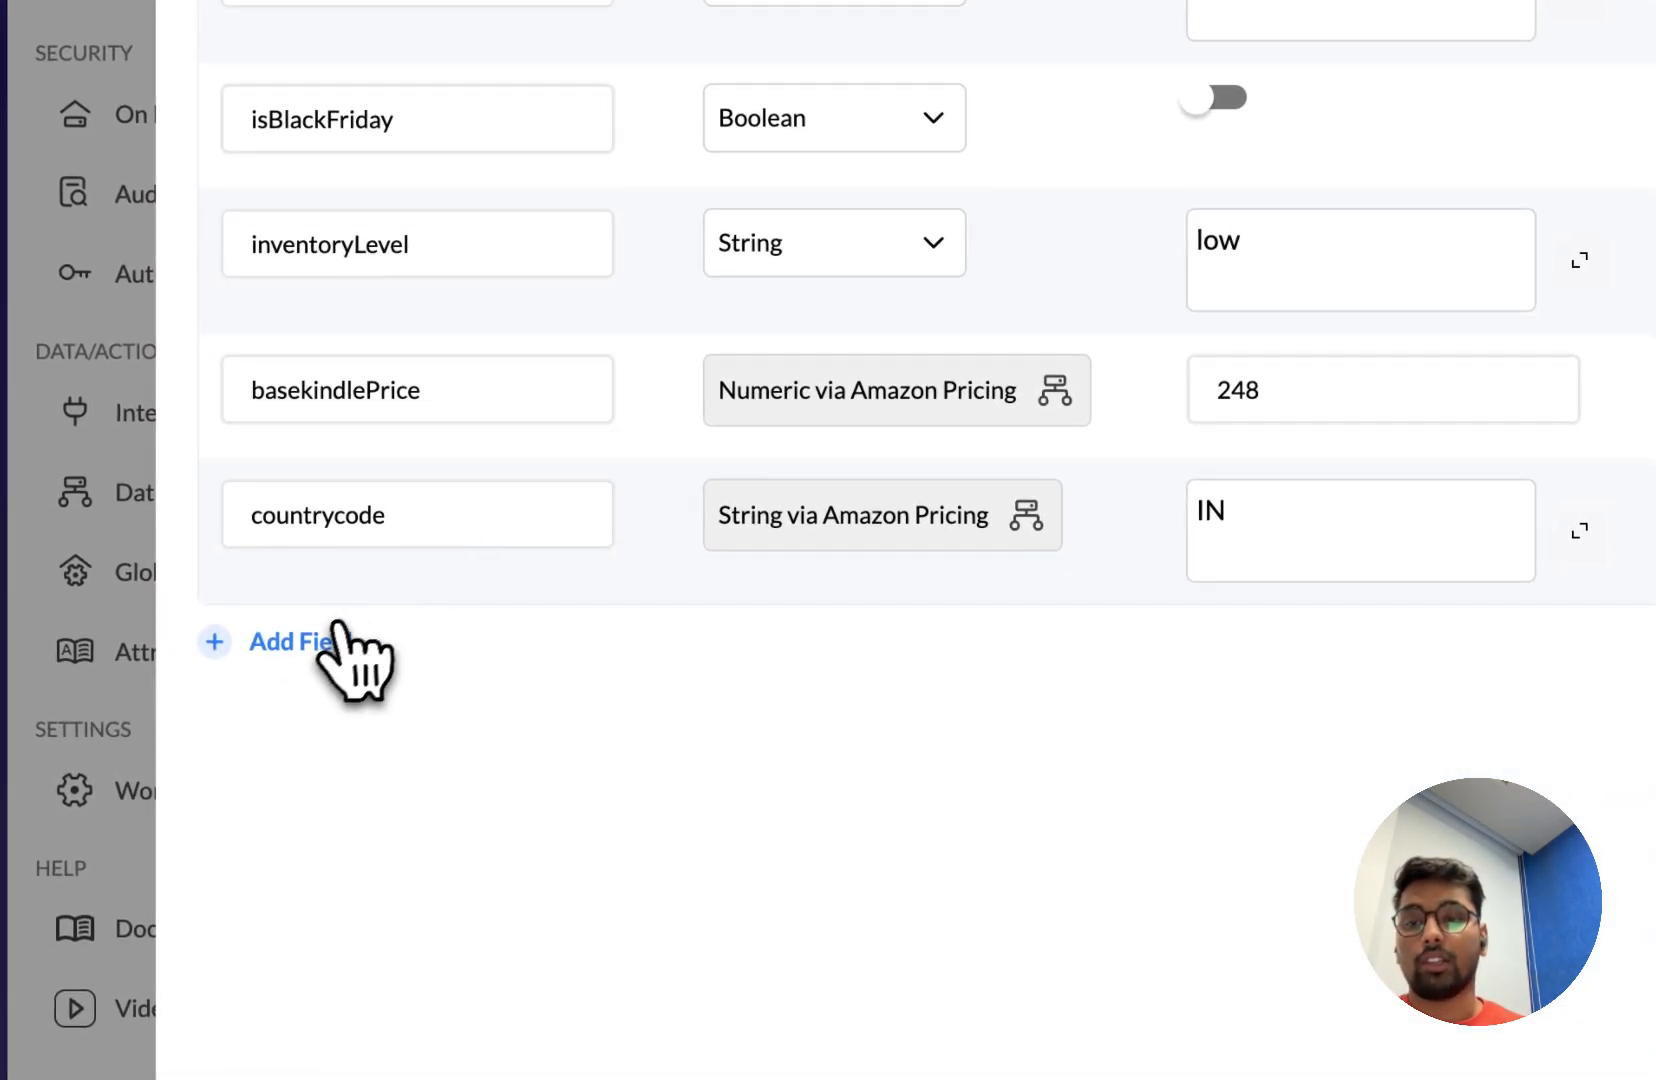
pyautogui.click(345, 650)
pyautogui.click(325, 636)
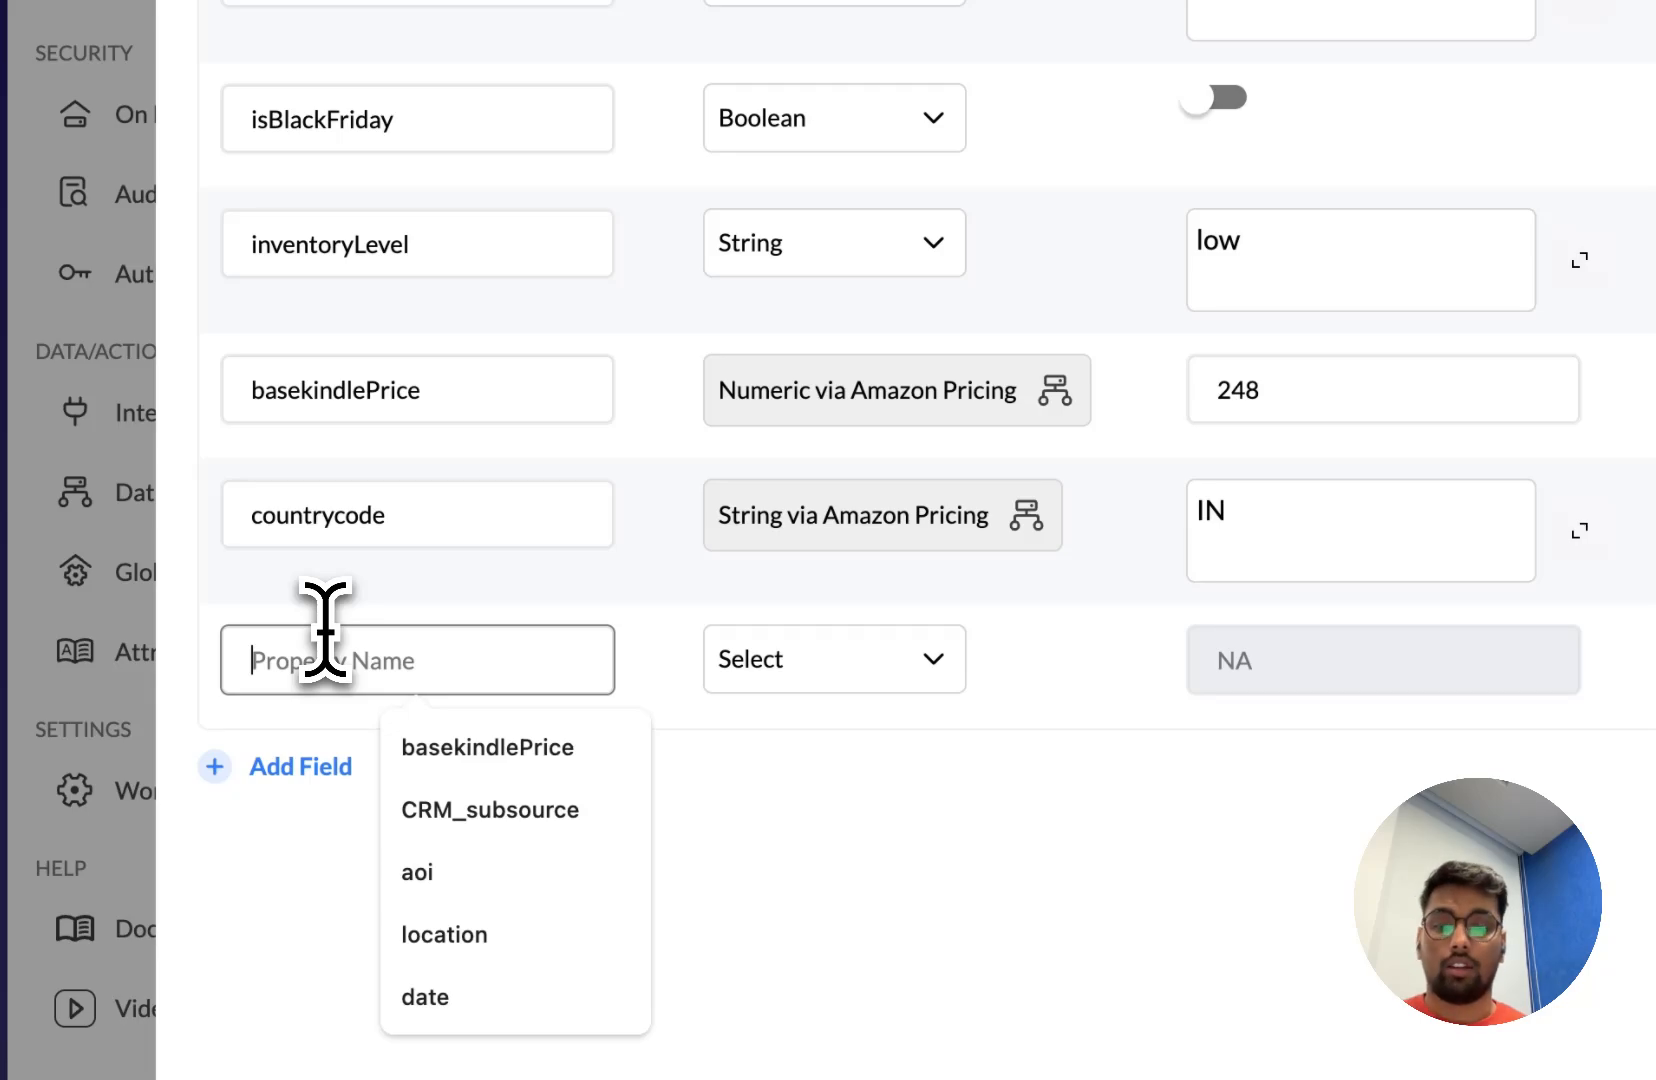
pyautogui.click(481, 751)
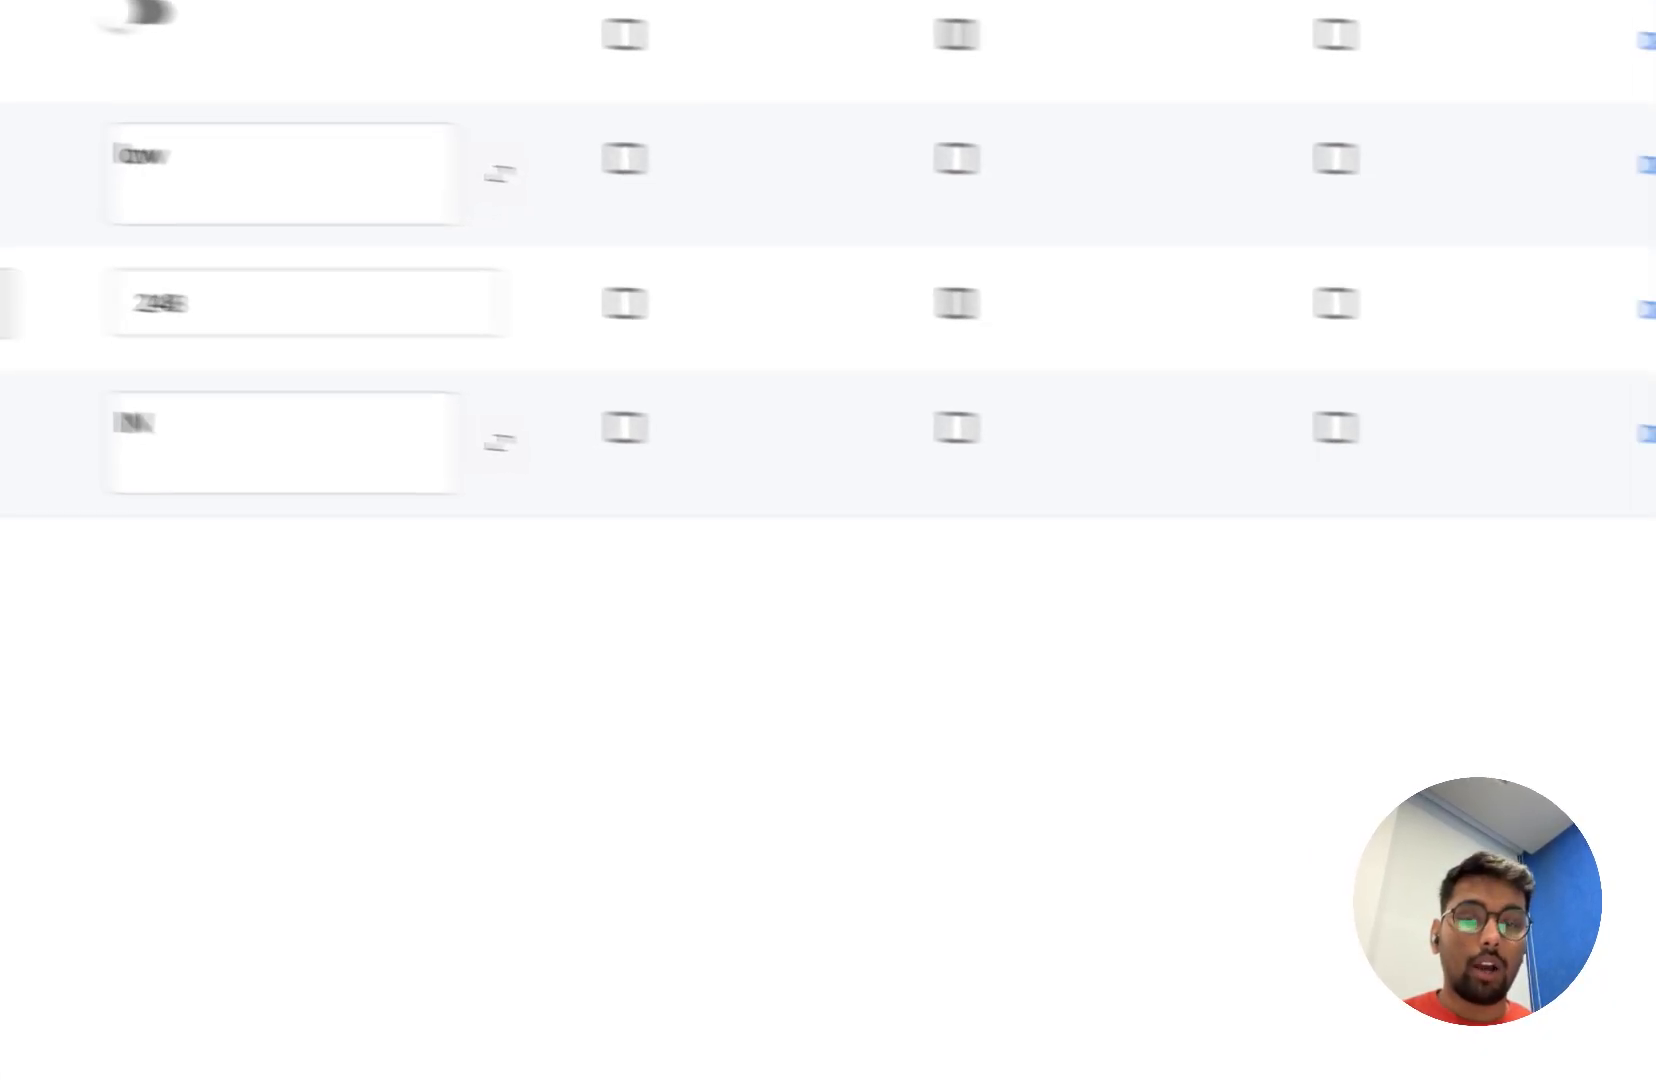
# Clear the Amazon Pricing dataset from the data source mapping and start a new Google Sheet connector for a new data source
pyautogui.click(788, 240)
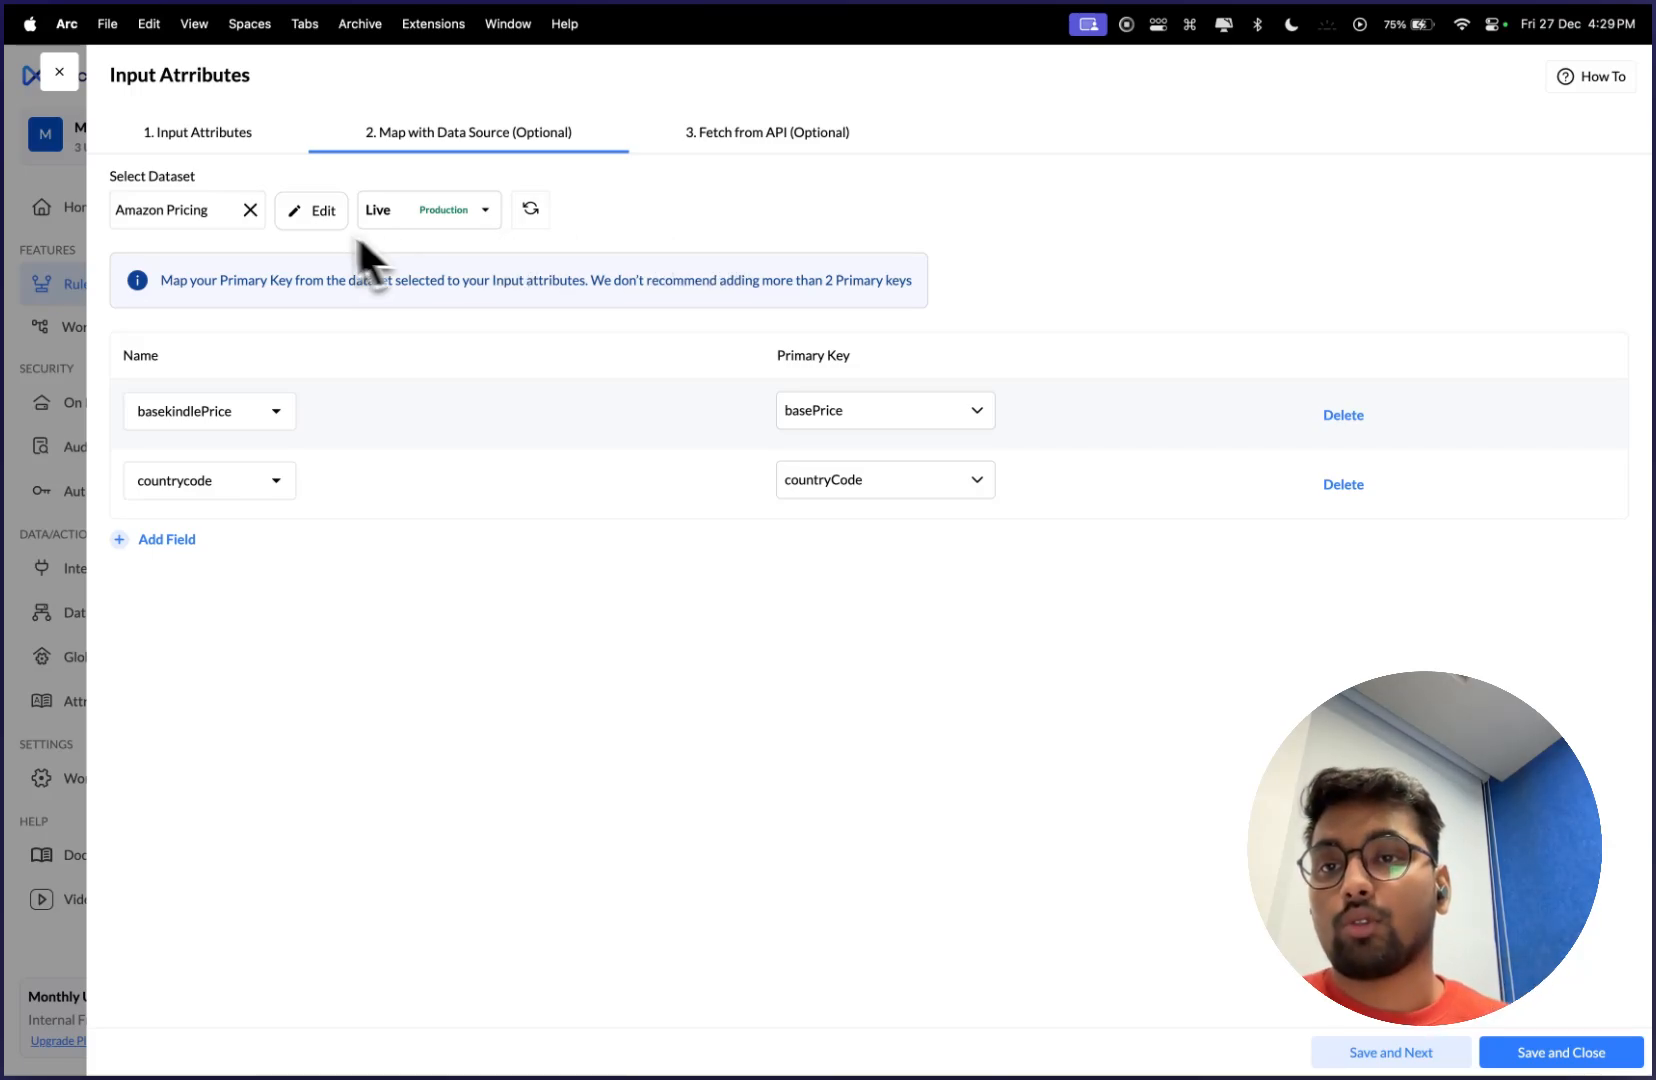
pyautogui.click(250, 210)
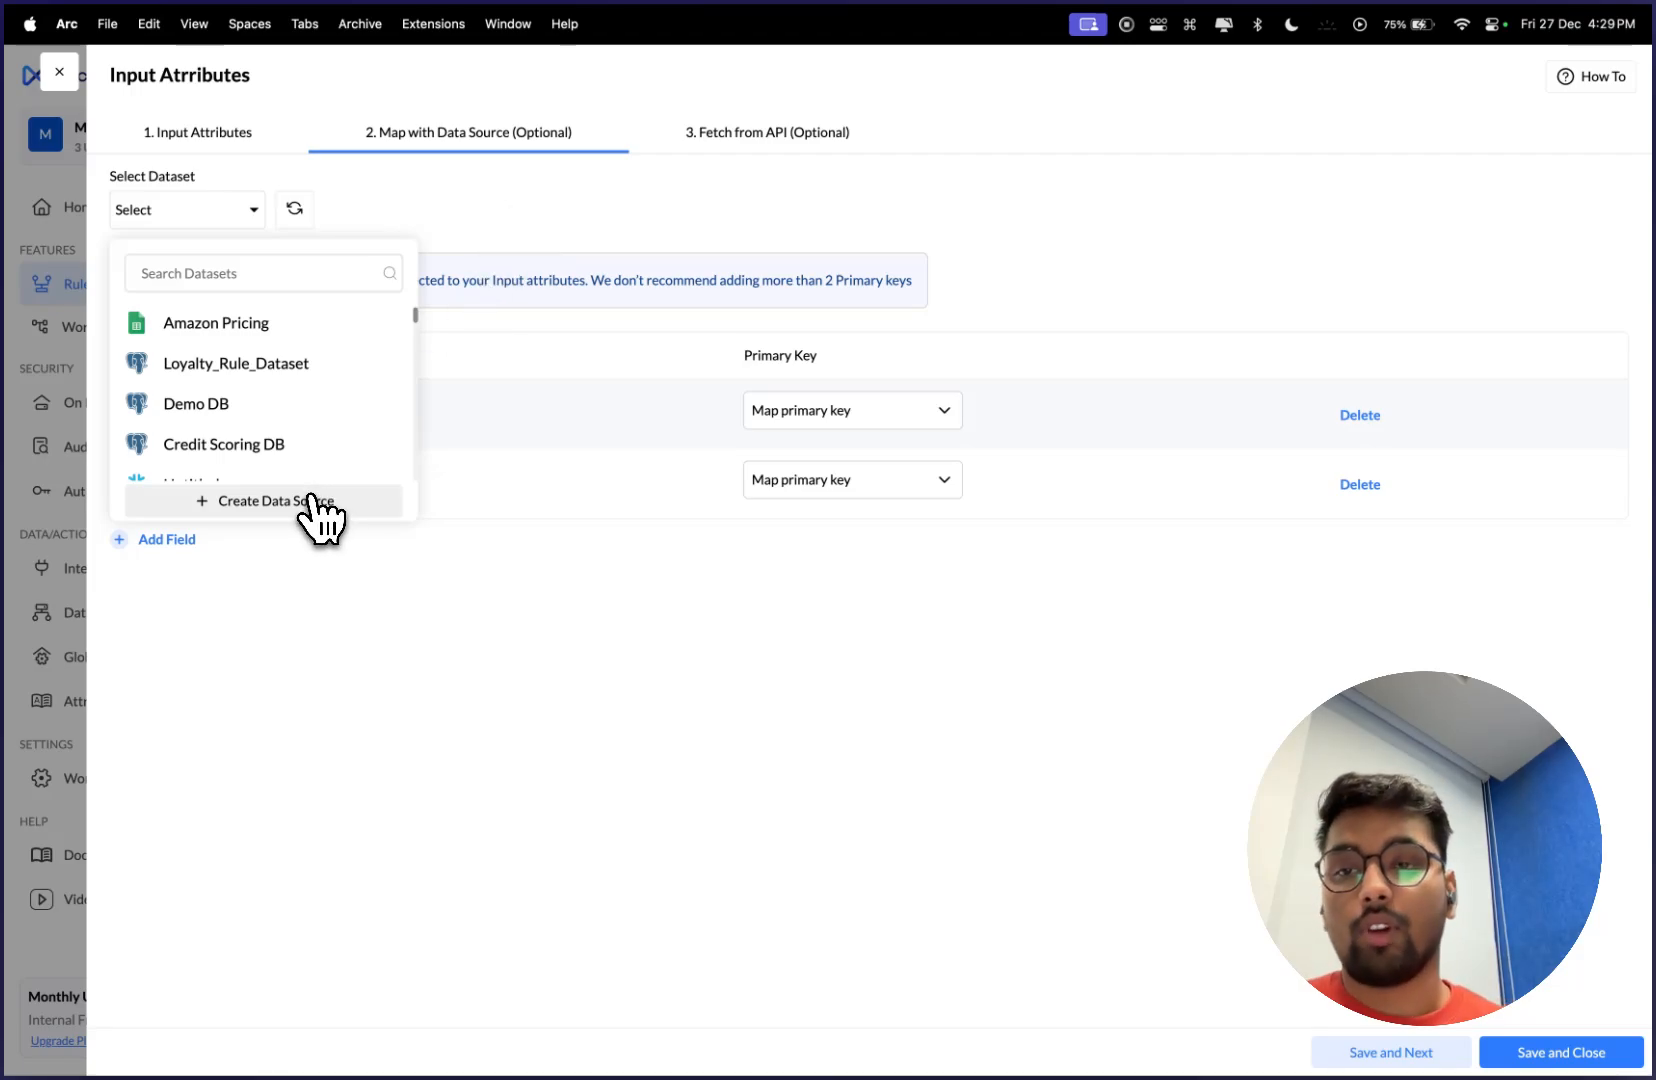
pyautogui.click(318, 500)
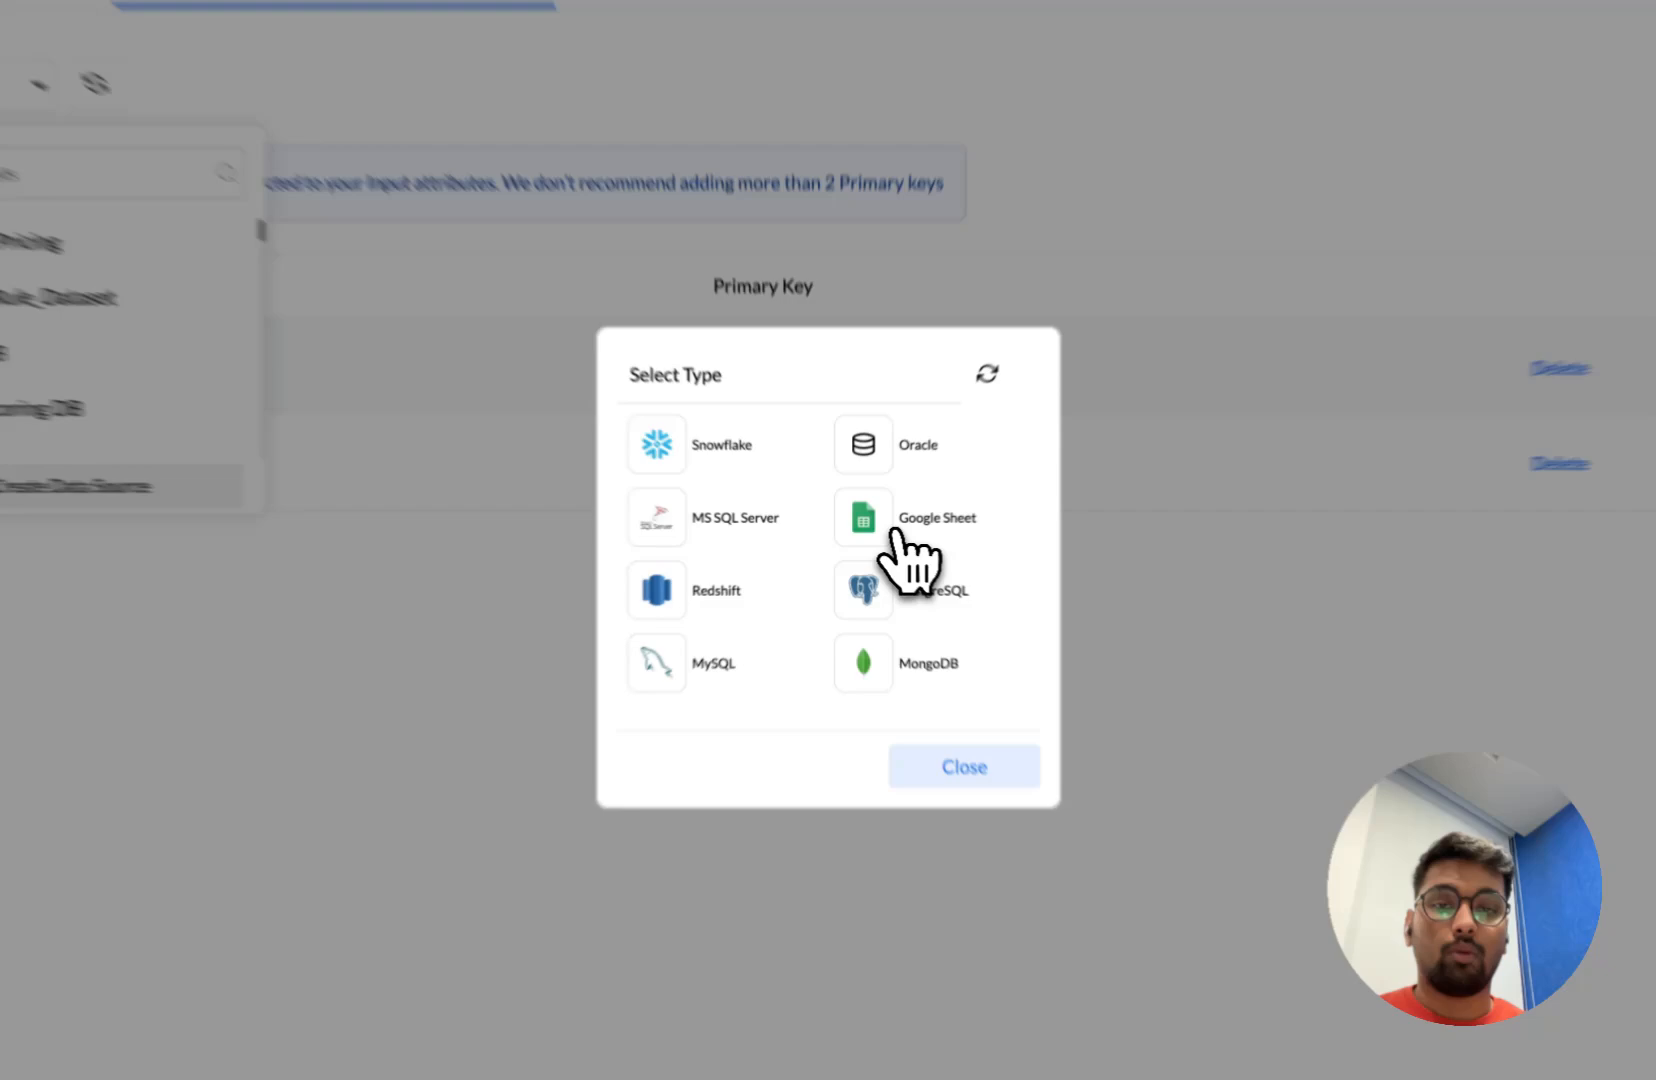
pyautogui.click(893, 531)
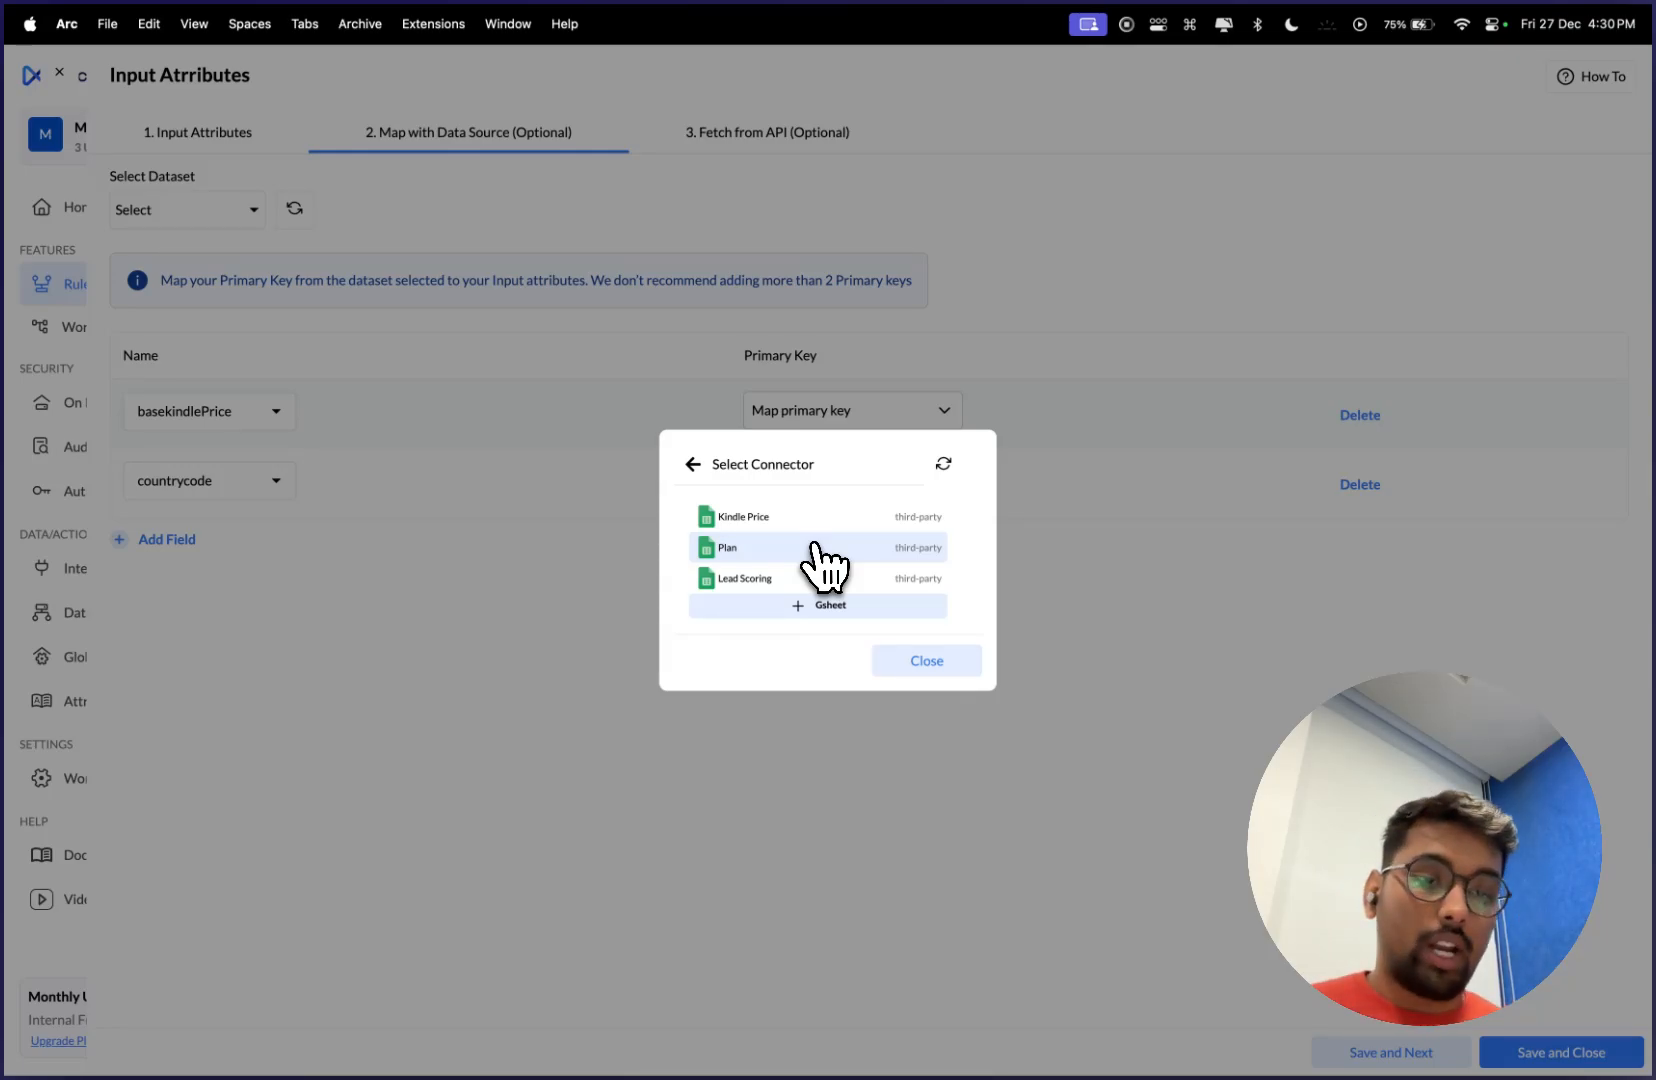
pyautogui.click(793, 604)
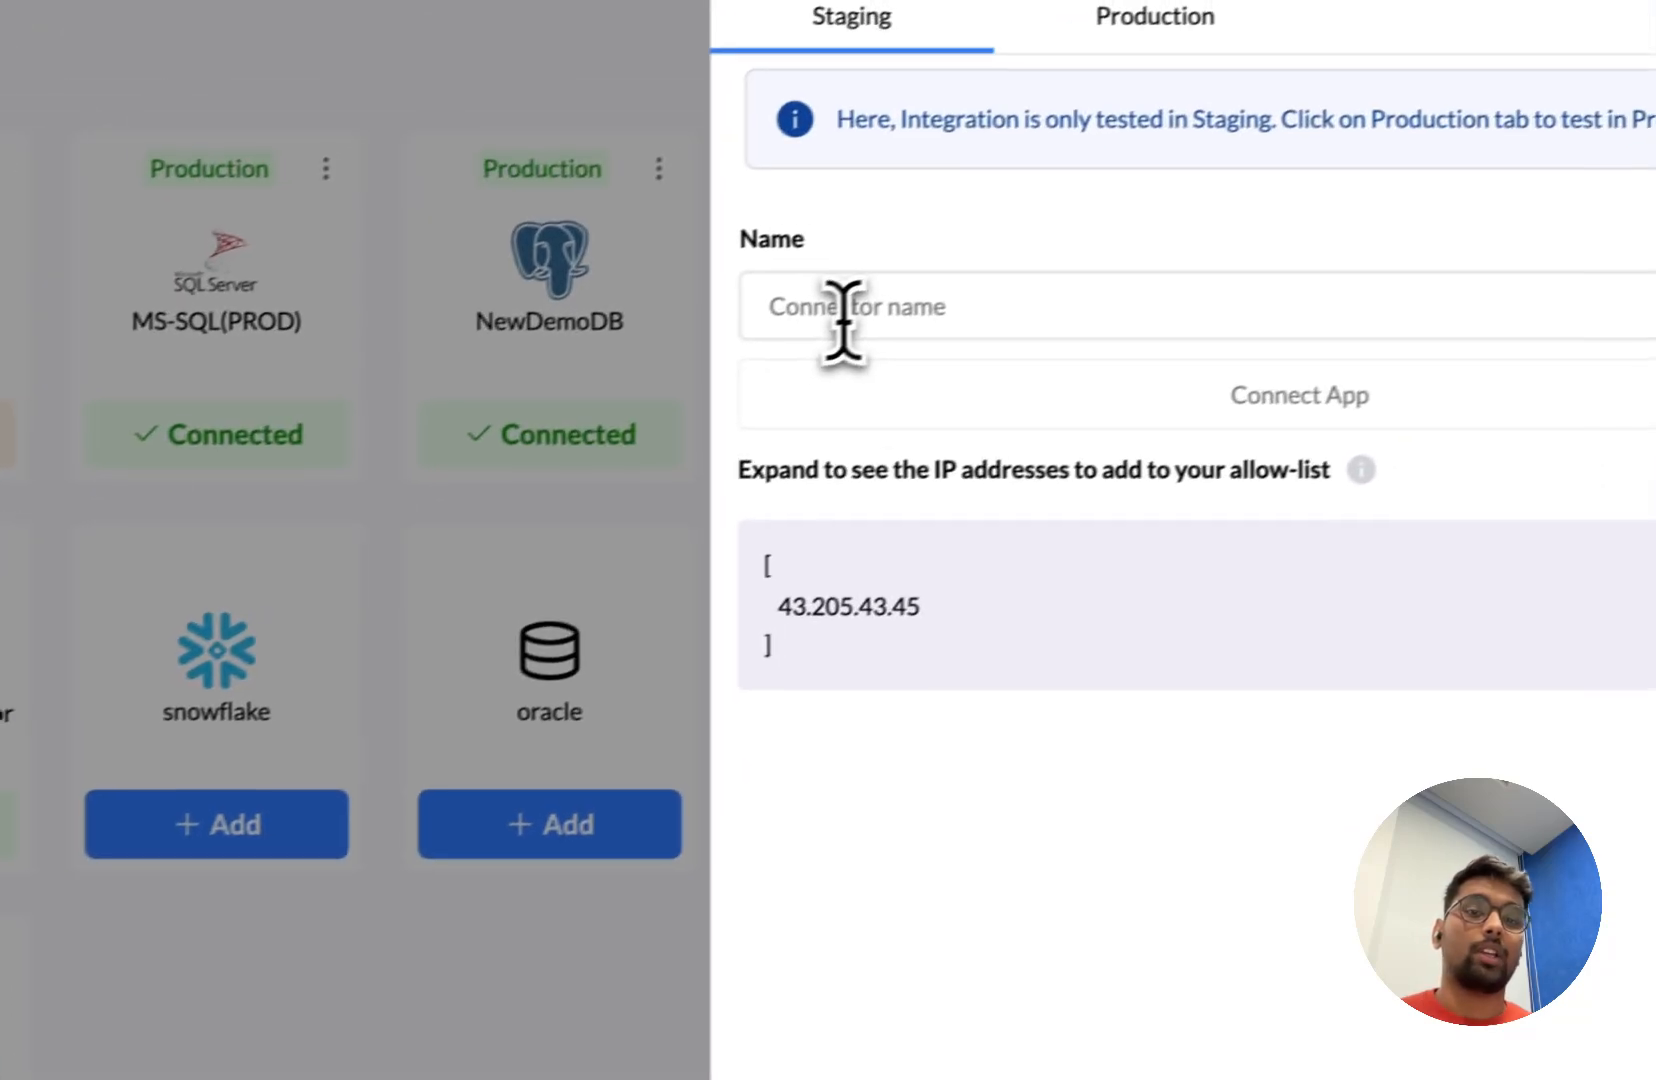
# Name the Google Sheet connector with the suggested personal name, connect the app, allow Nected access to Google Sheets, and close the connector settings
pyautogui.click(806, 330)
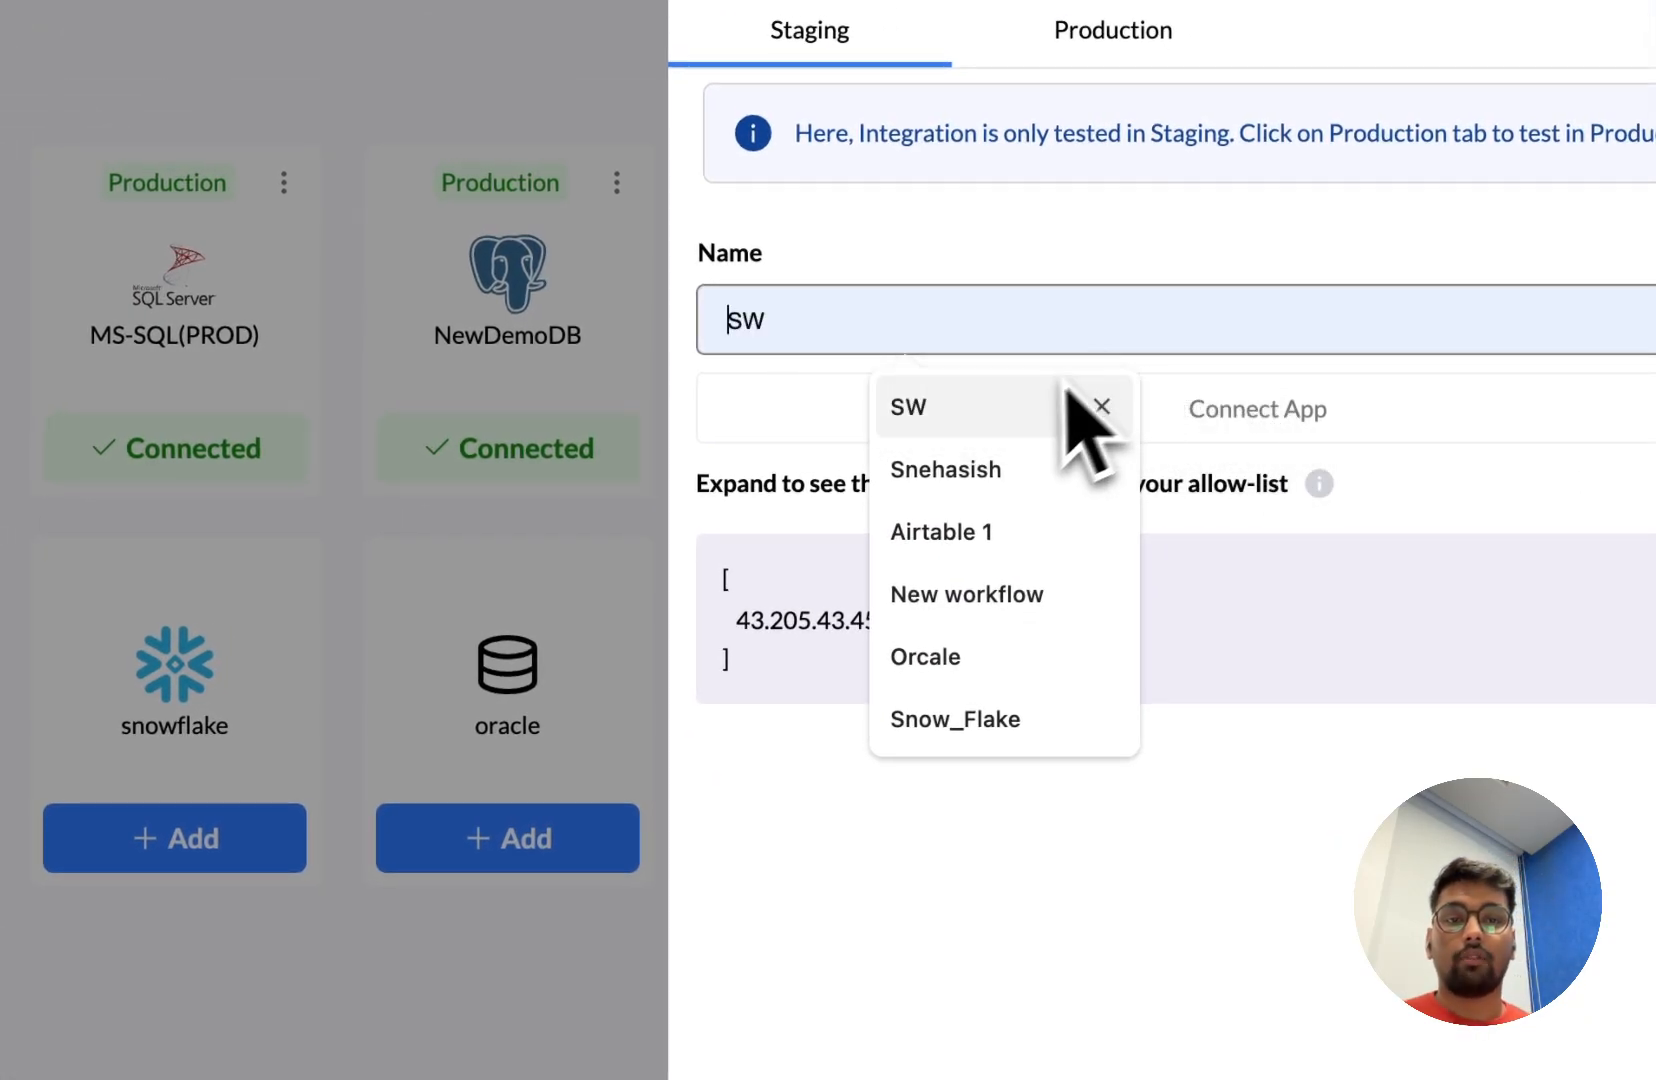
pyautogui.click(988, 462)
pyautogui.click(985, 436)
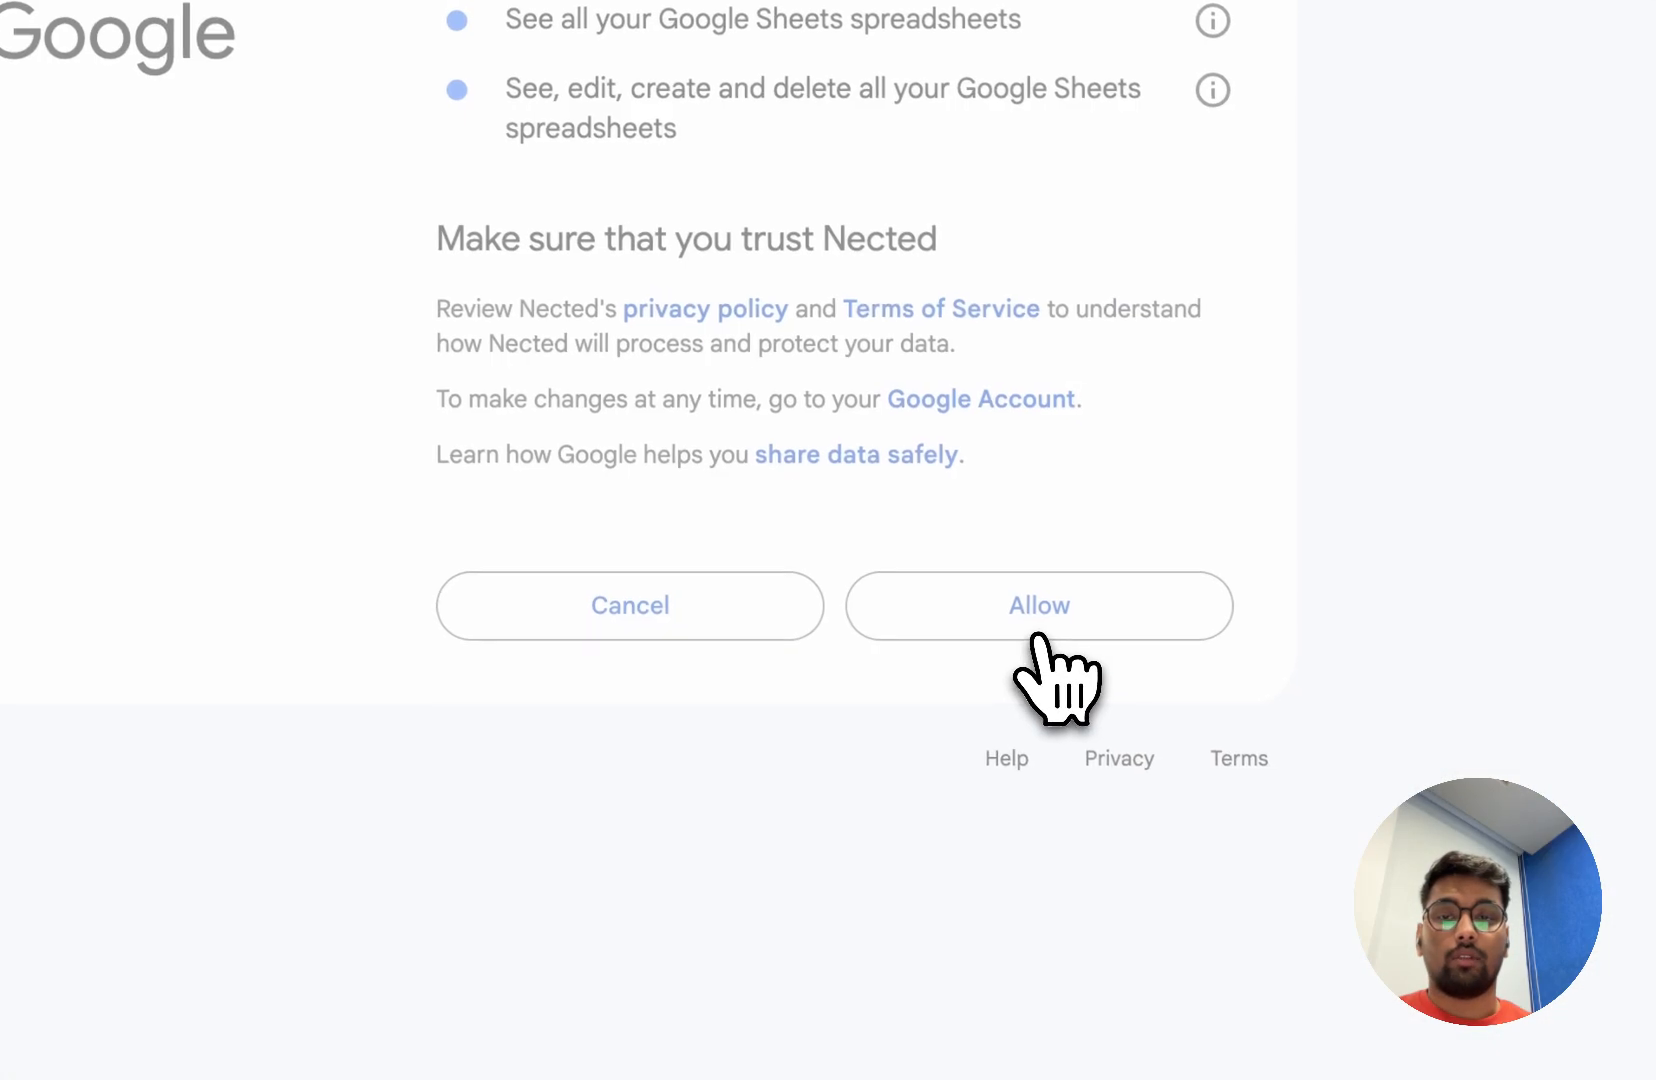
pyautogui.click(1040, 610)
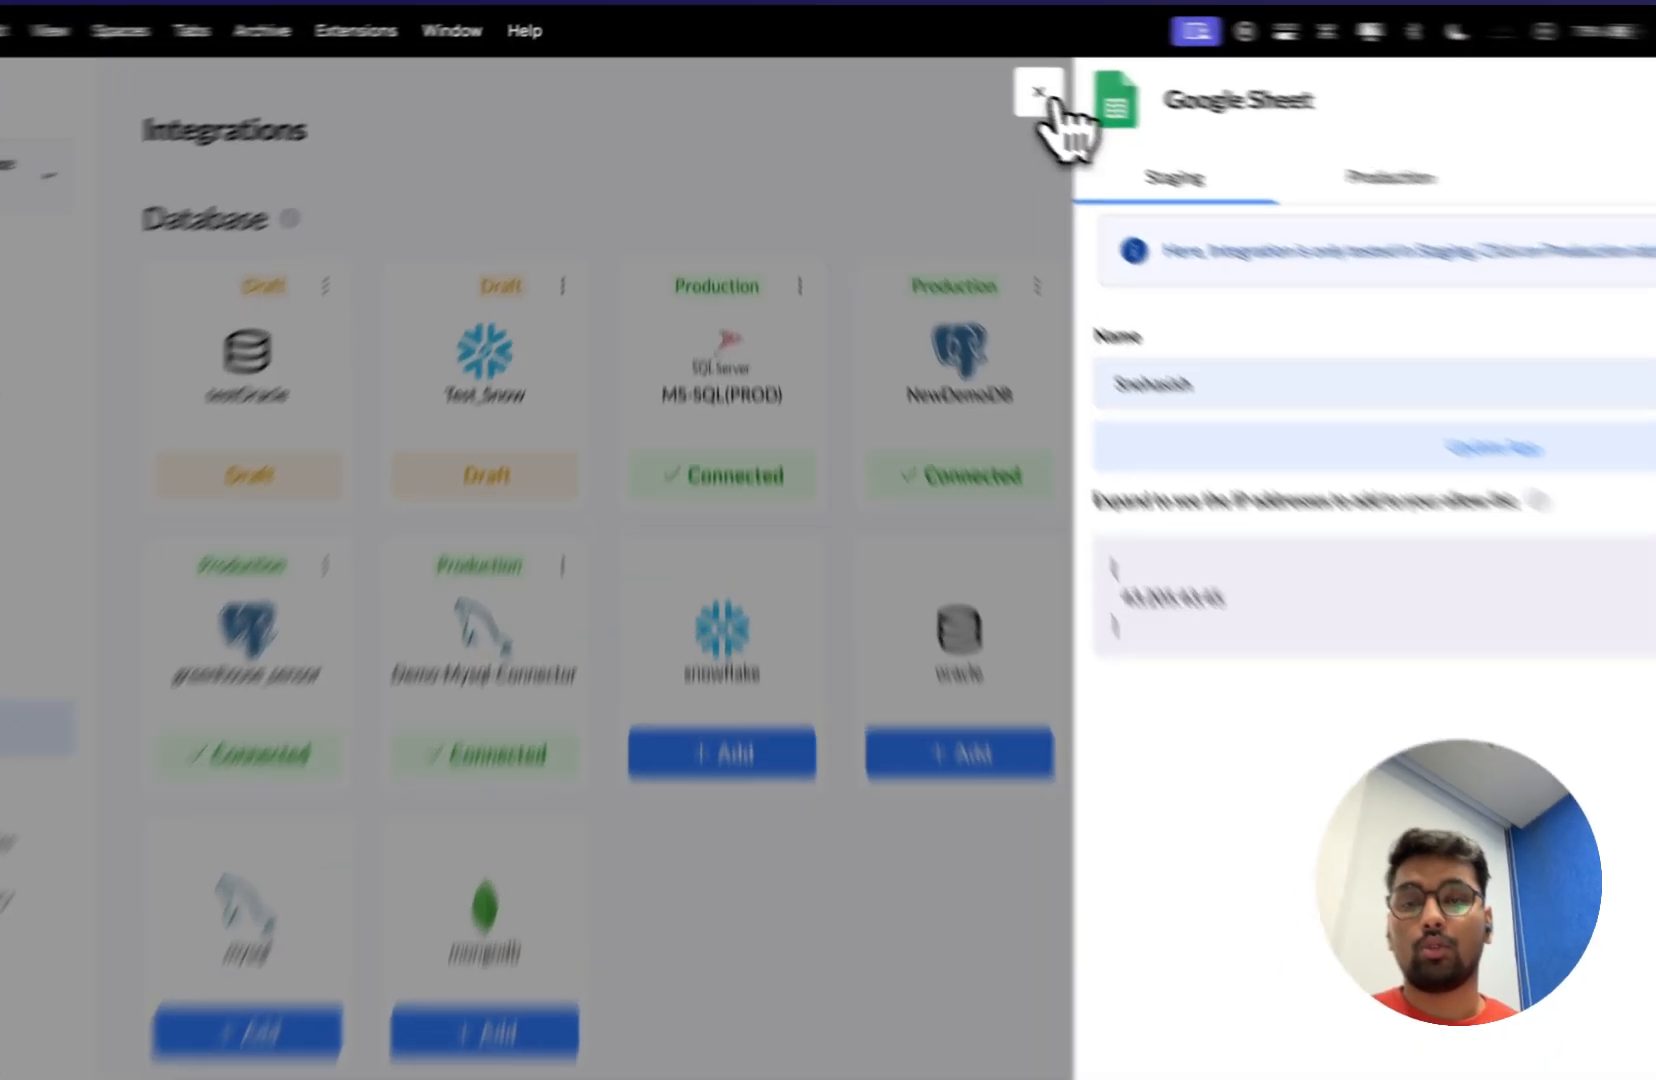
pyautogui.click(983, 75)
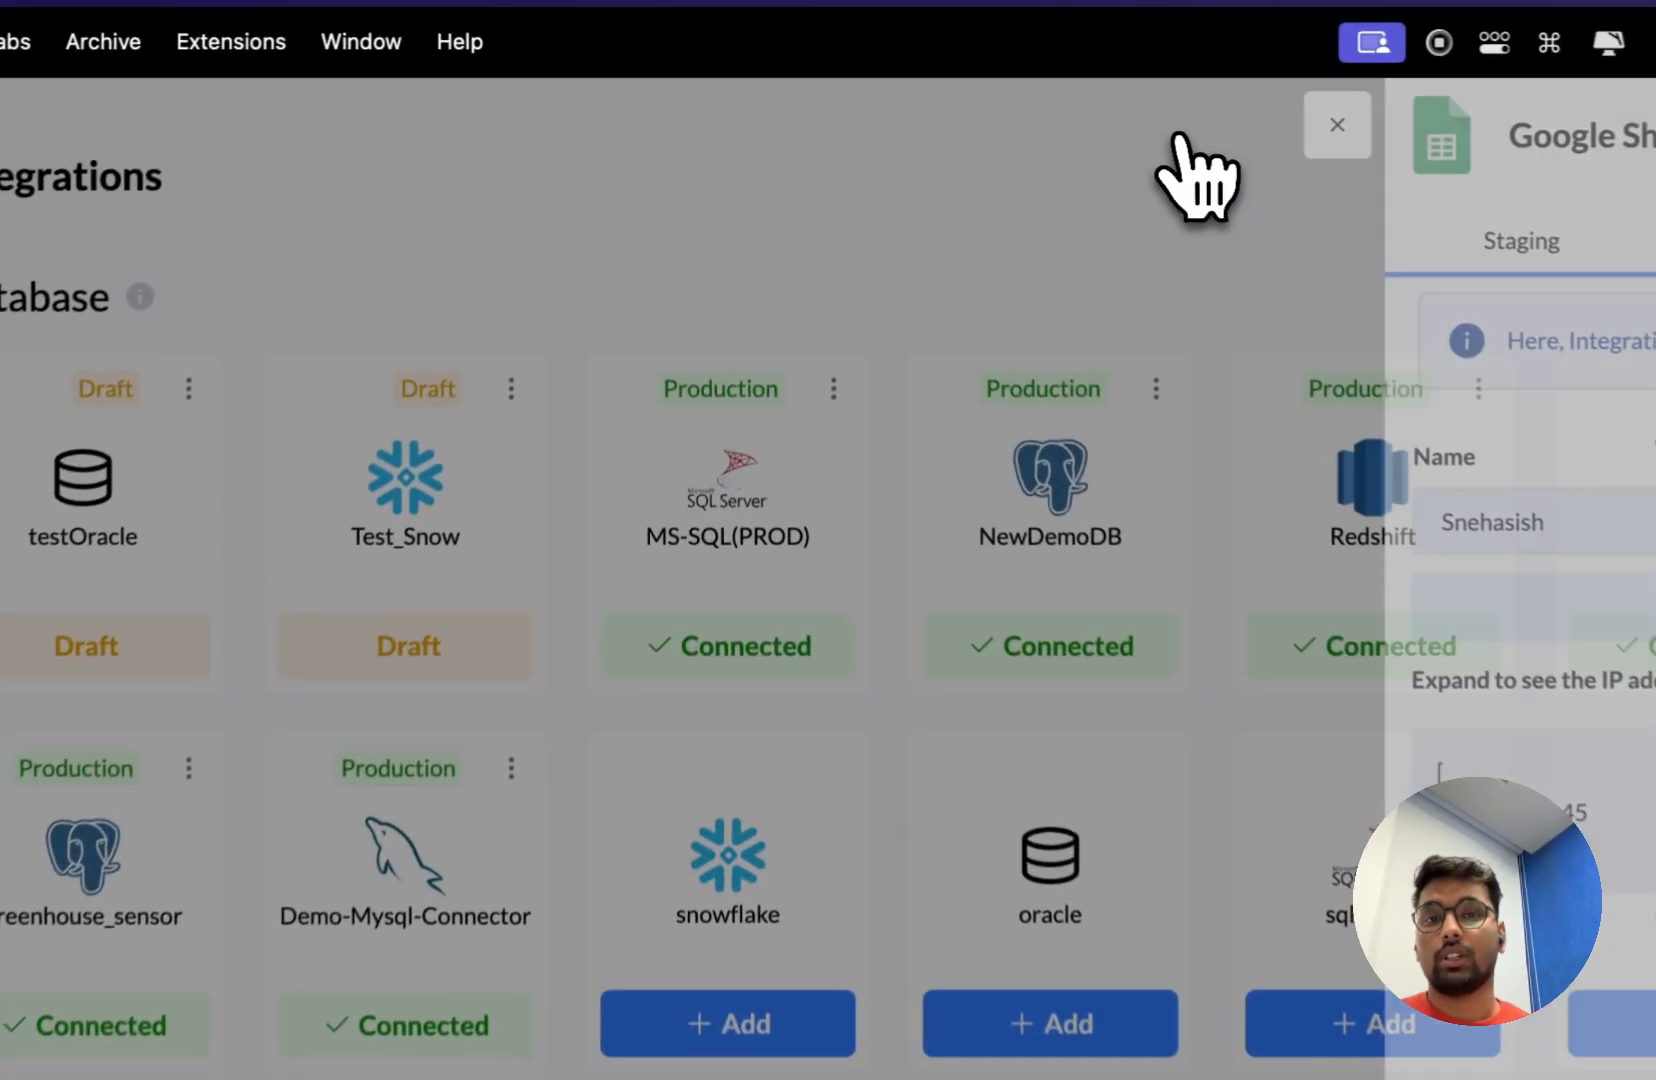
# Return to the rule's data source mapping and refresh the list of Google Sheet connectors
pyautogui.moveTo(20, 560)
pyautogui.click(148, 686)
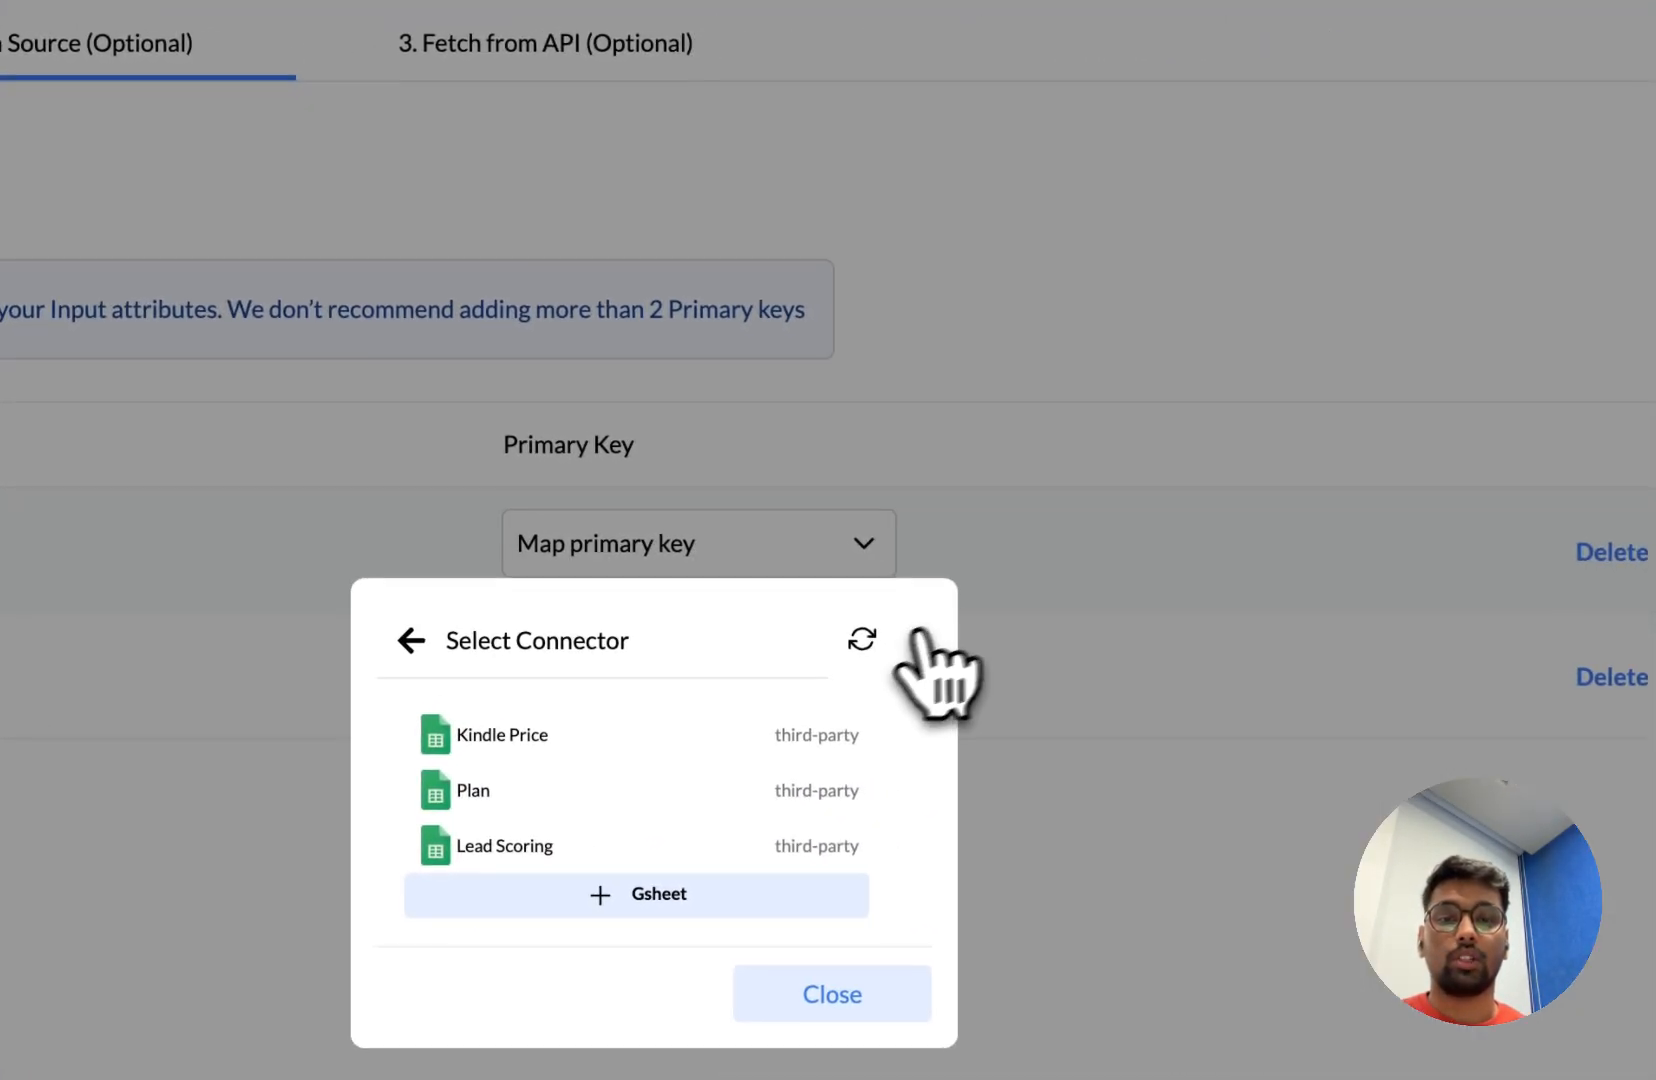
pyautogui.click(862, 639)
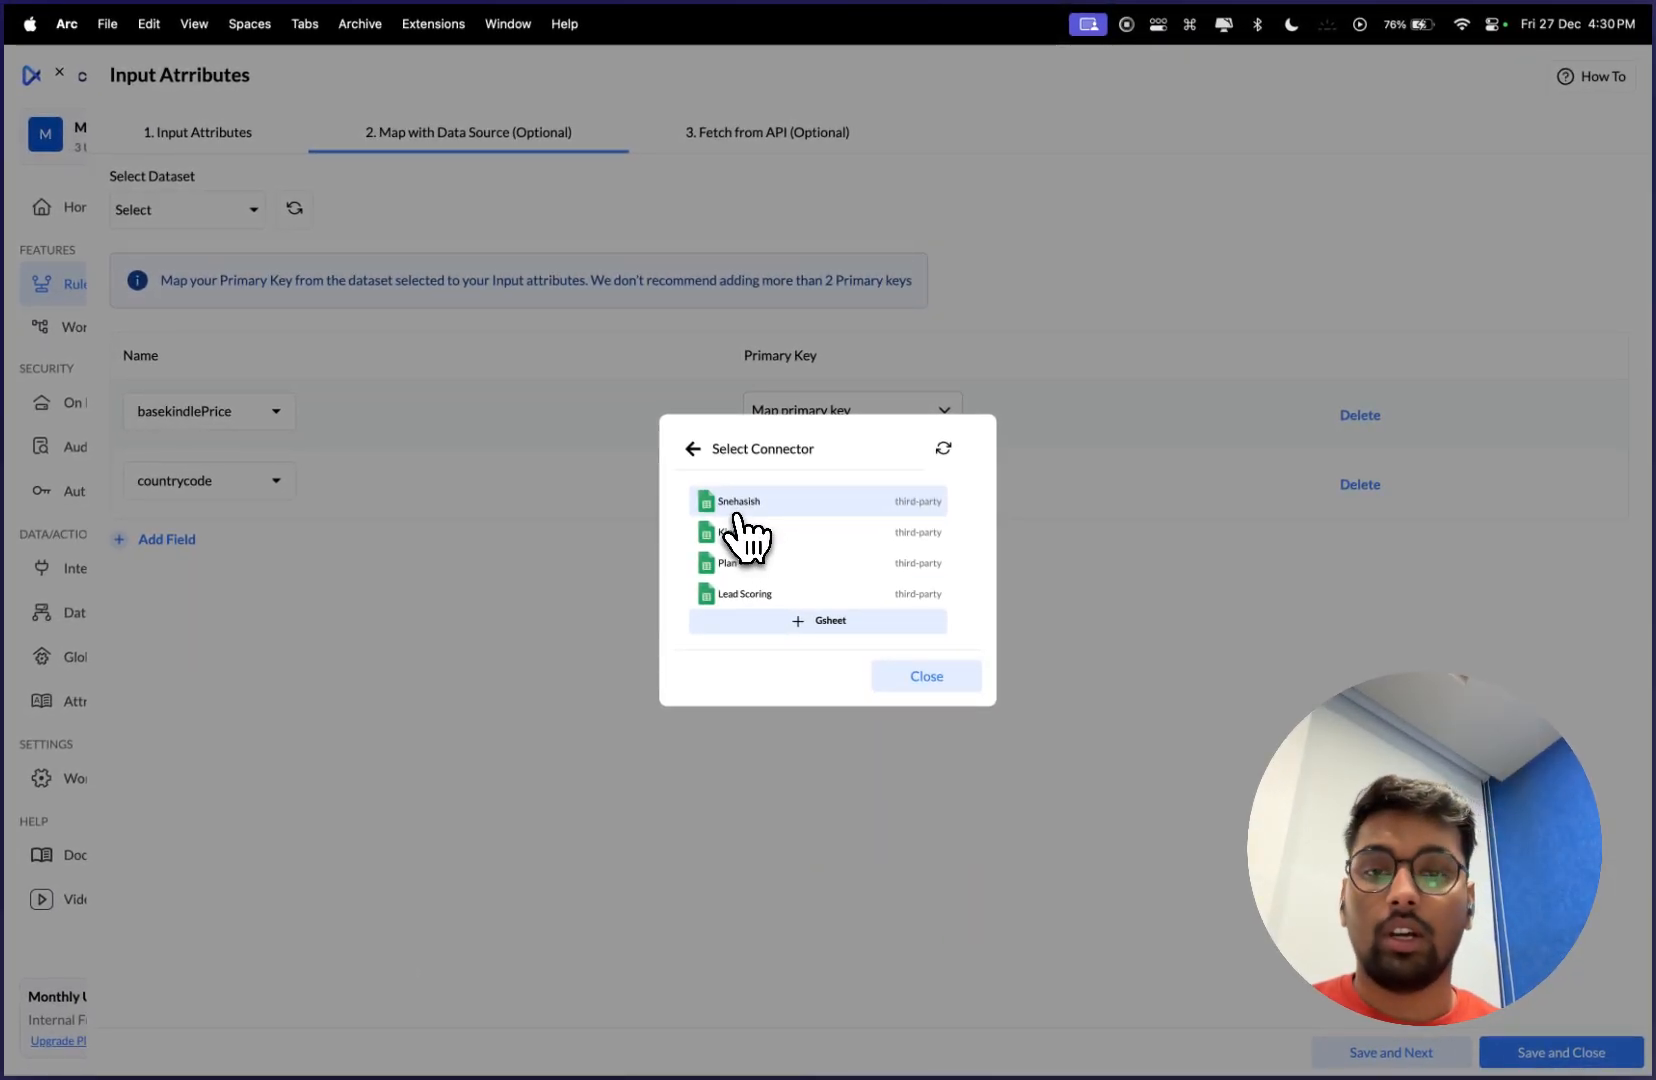
# Start a data source on the Kindle Price connector, browse its Google Drive spreadsheets, dismiss the file selection, and return to the rule's data source mapping
pyautogui.click(770, 534)
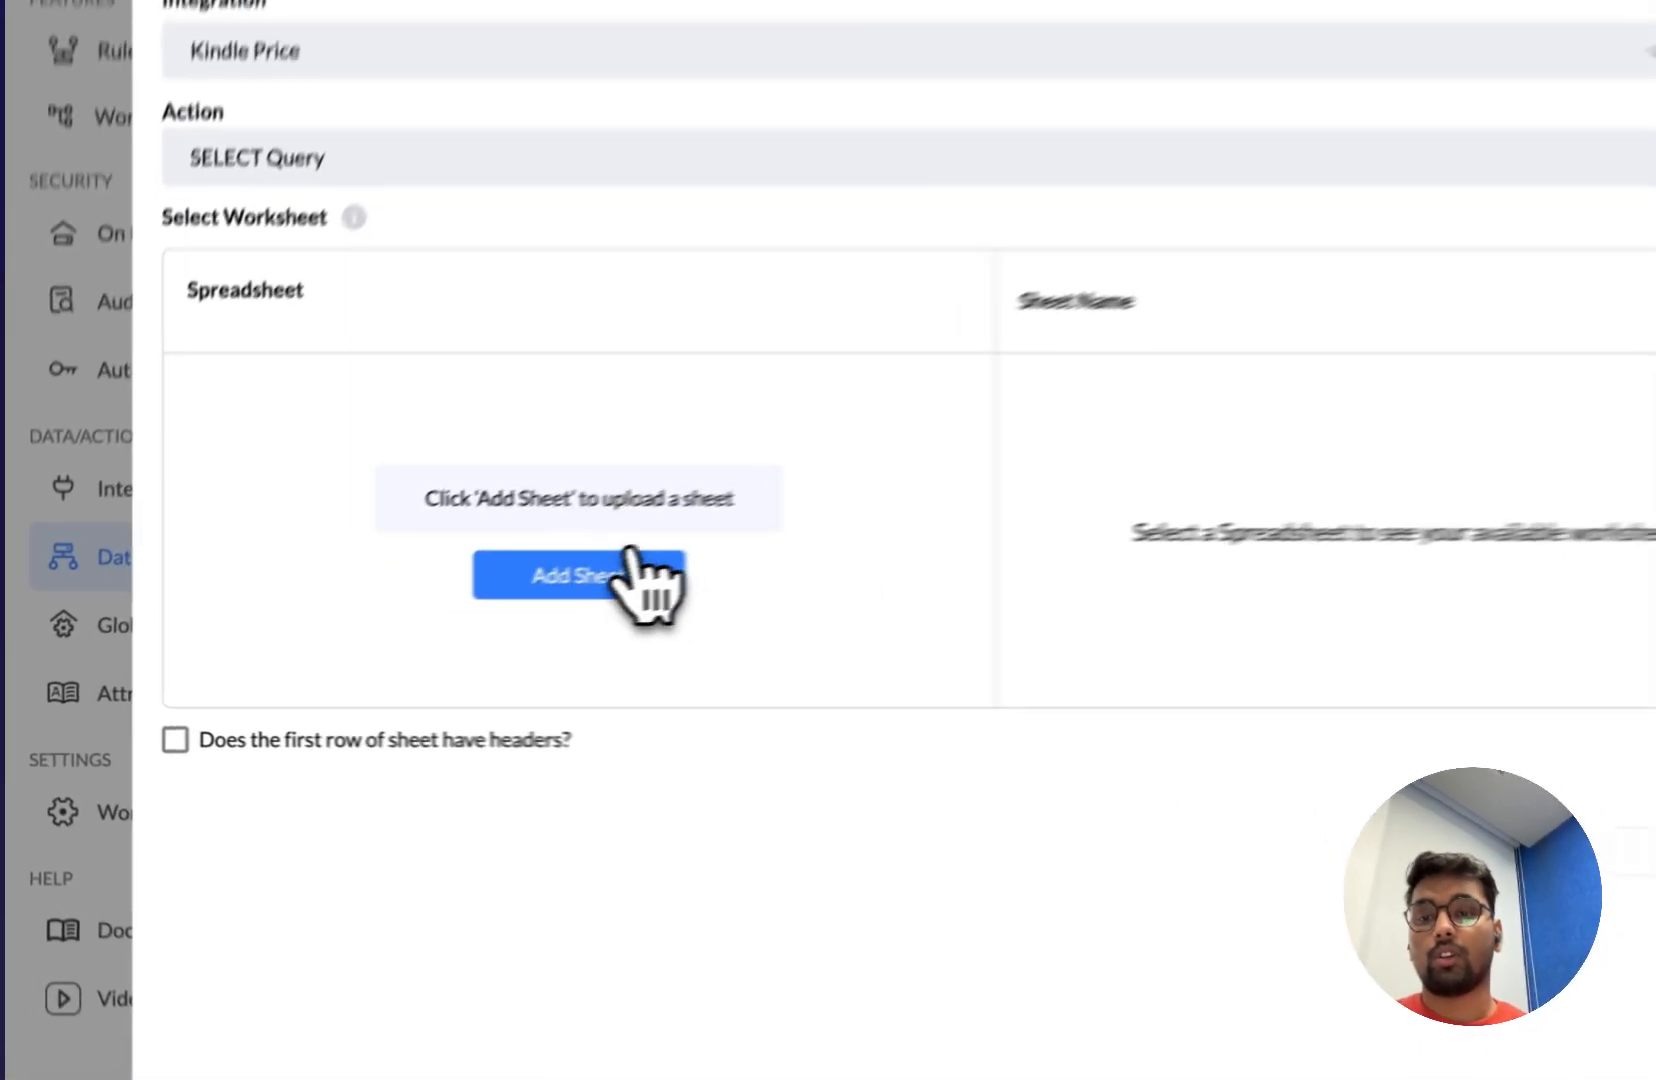
pyautogui.click(414, 622)
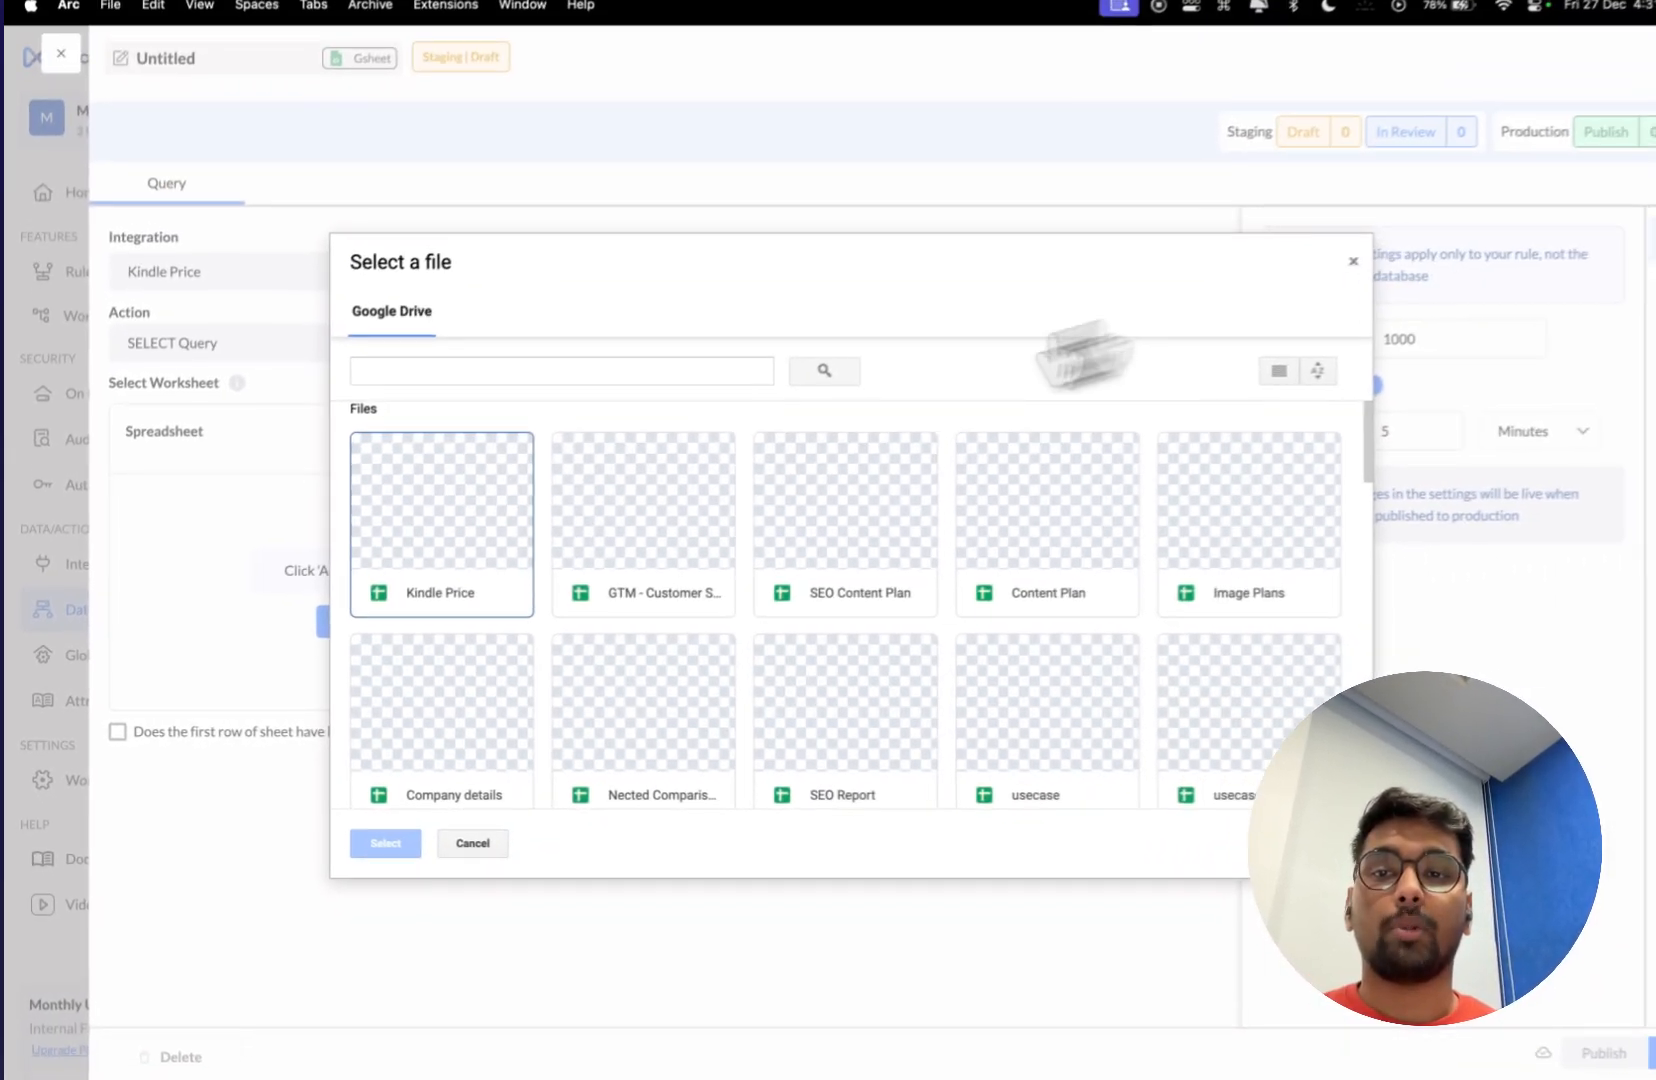
pyautogui.scroll(-10, 780, 672)
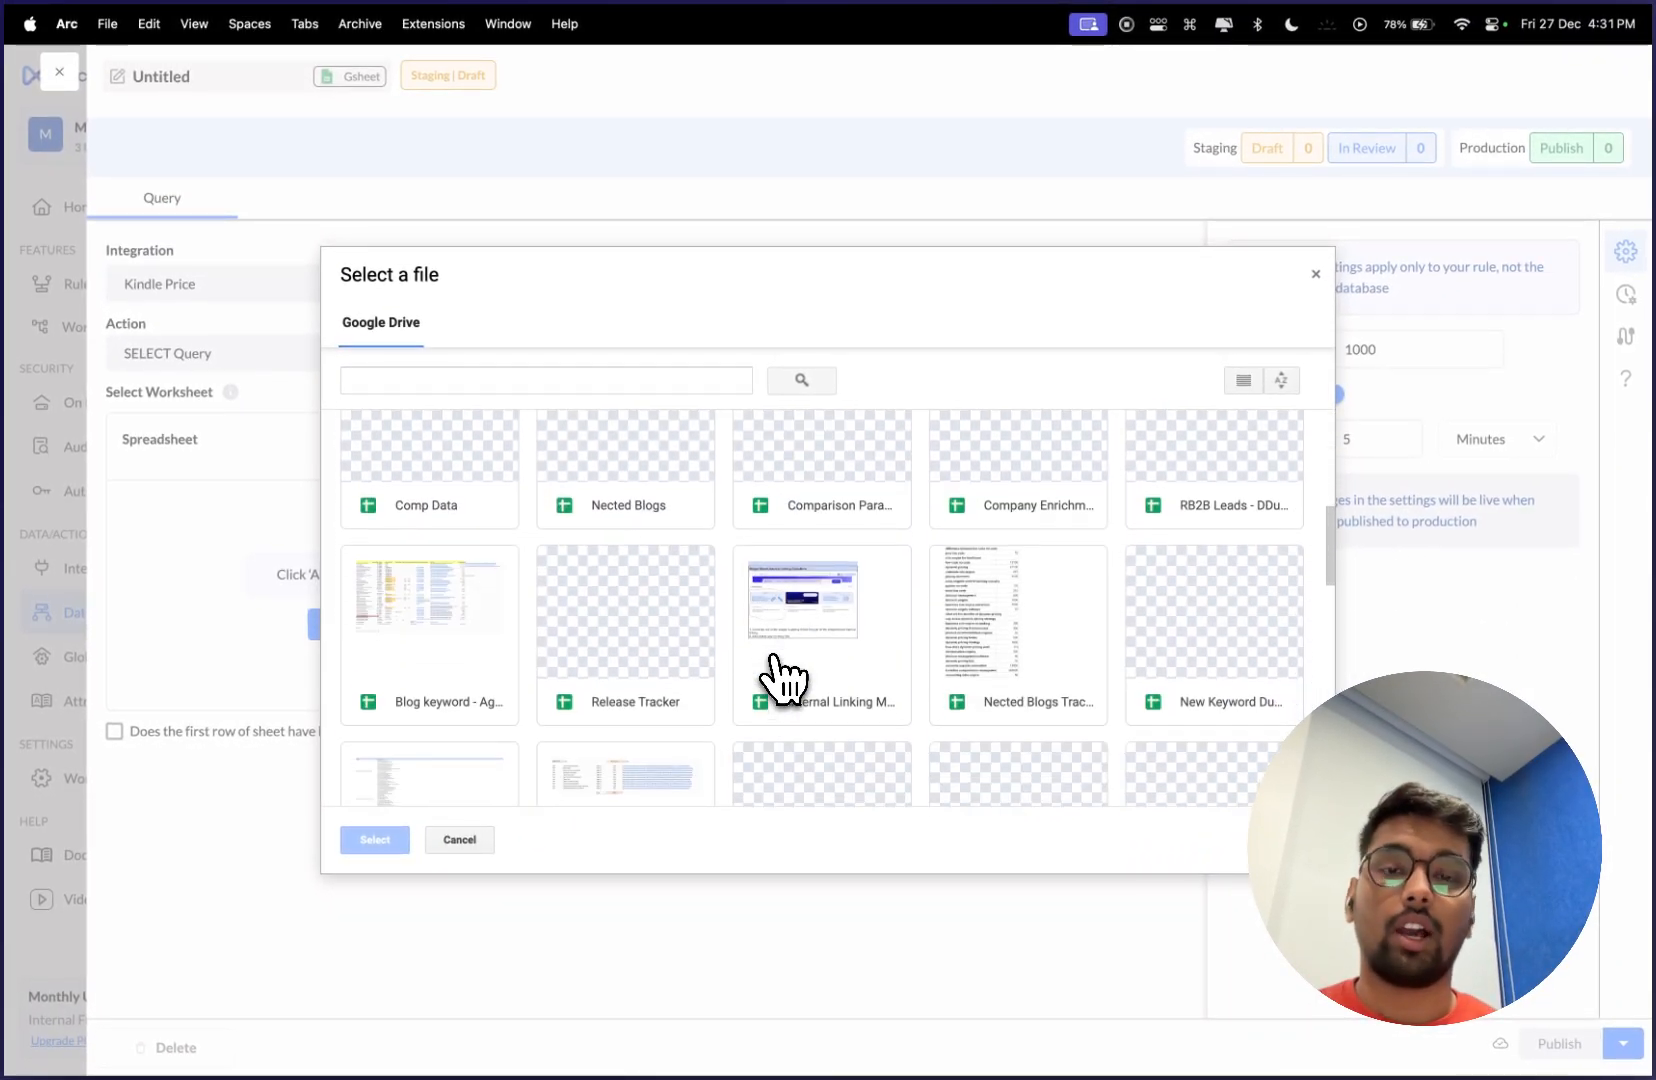
pyautogui.click(1315, 274)
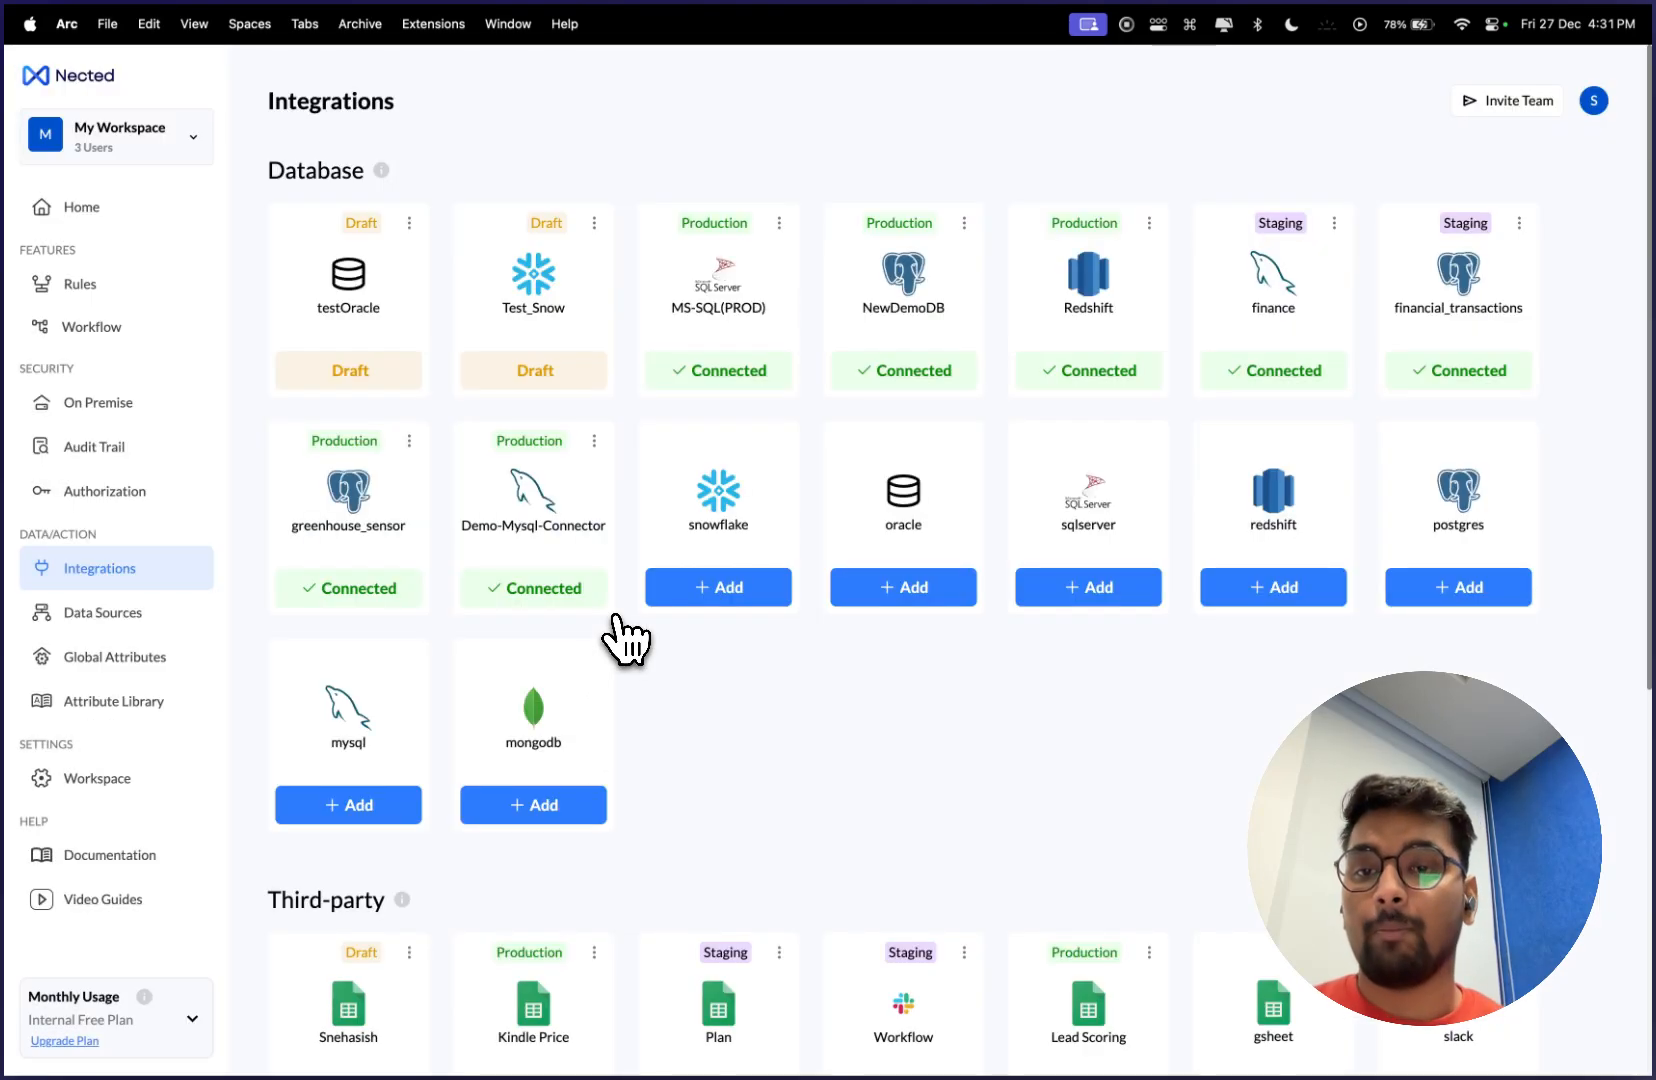
pyautogui.moveTo(59, 658)
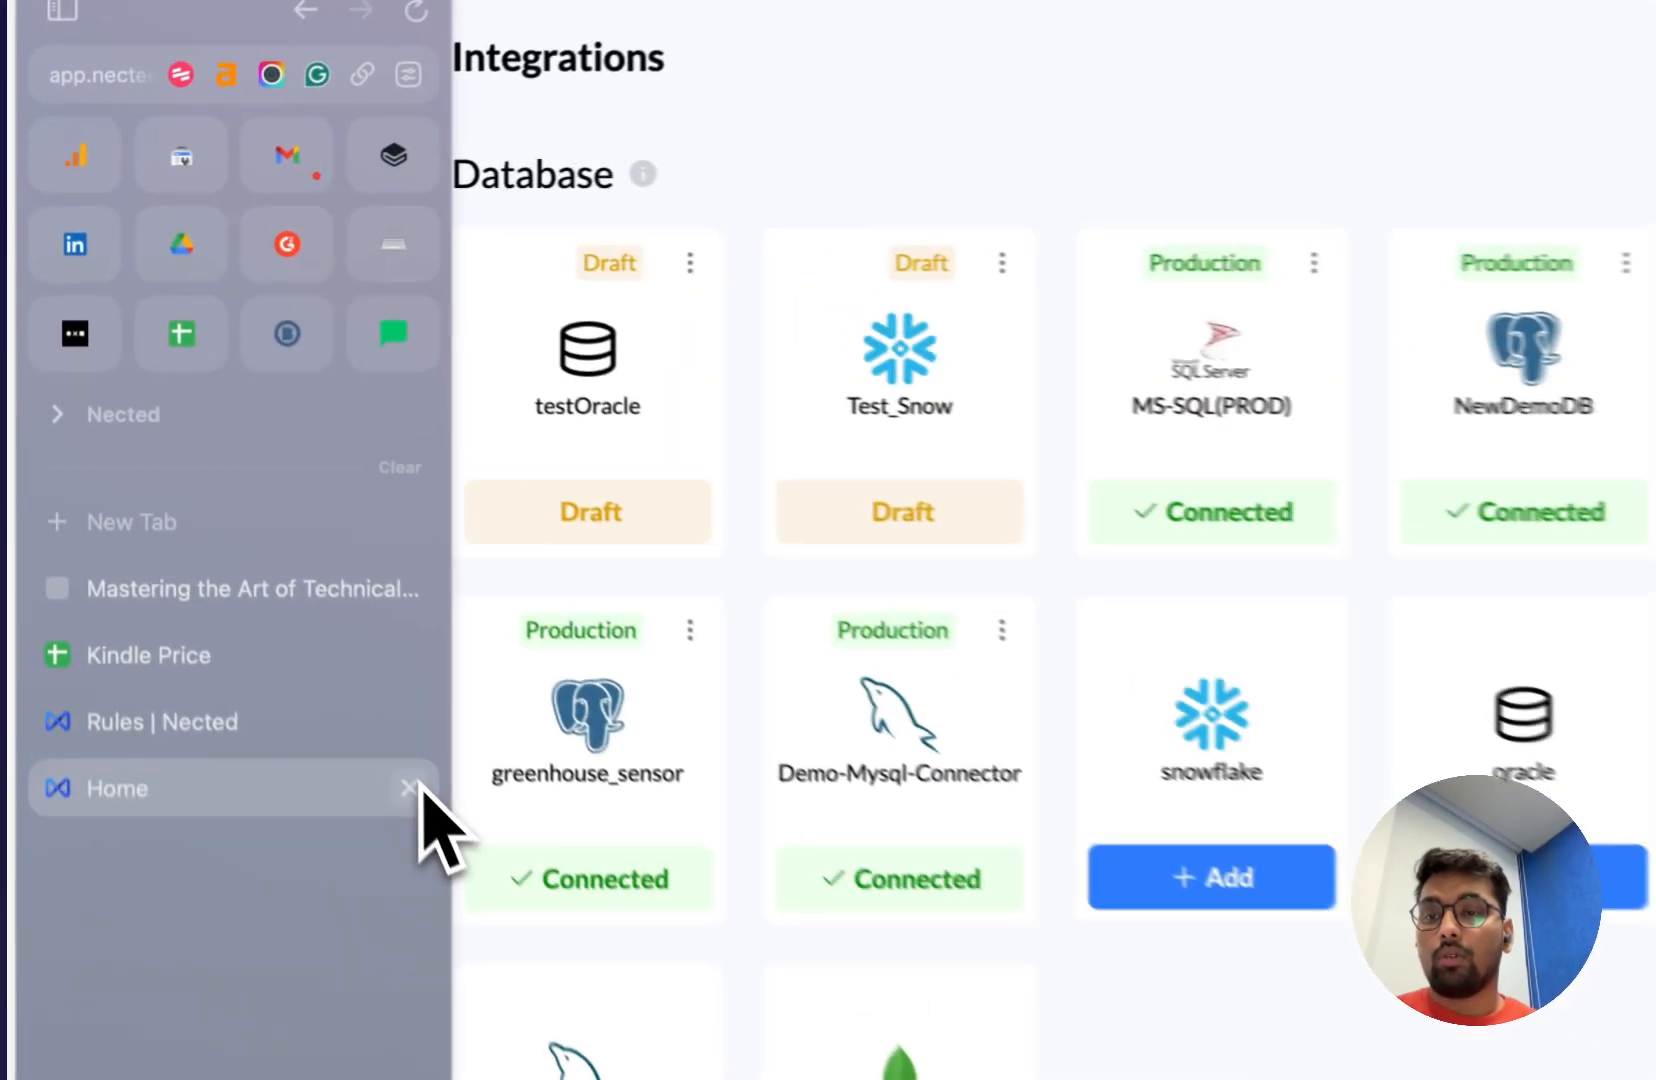
pyautogui.click(410, 788)
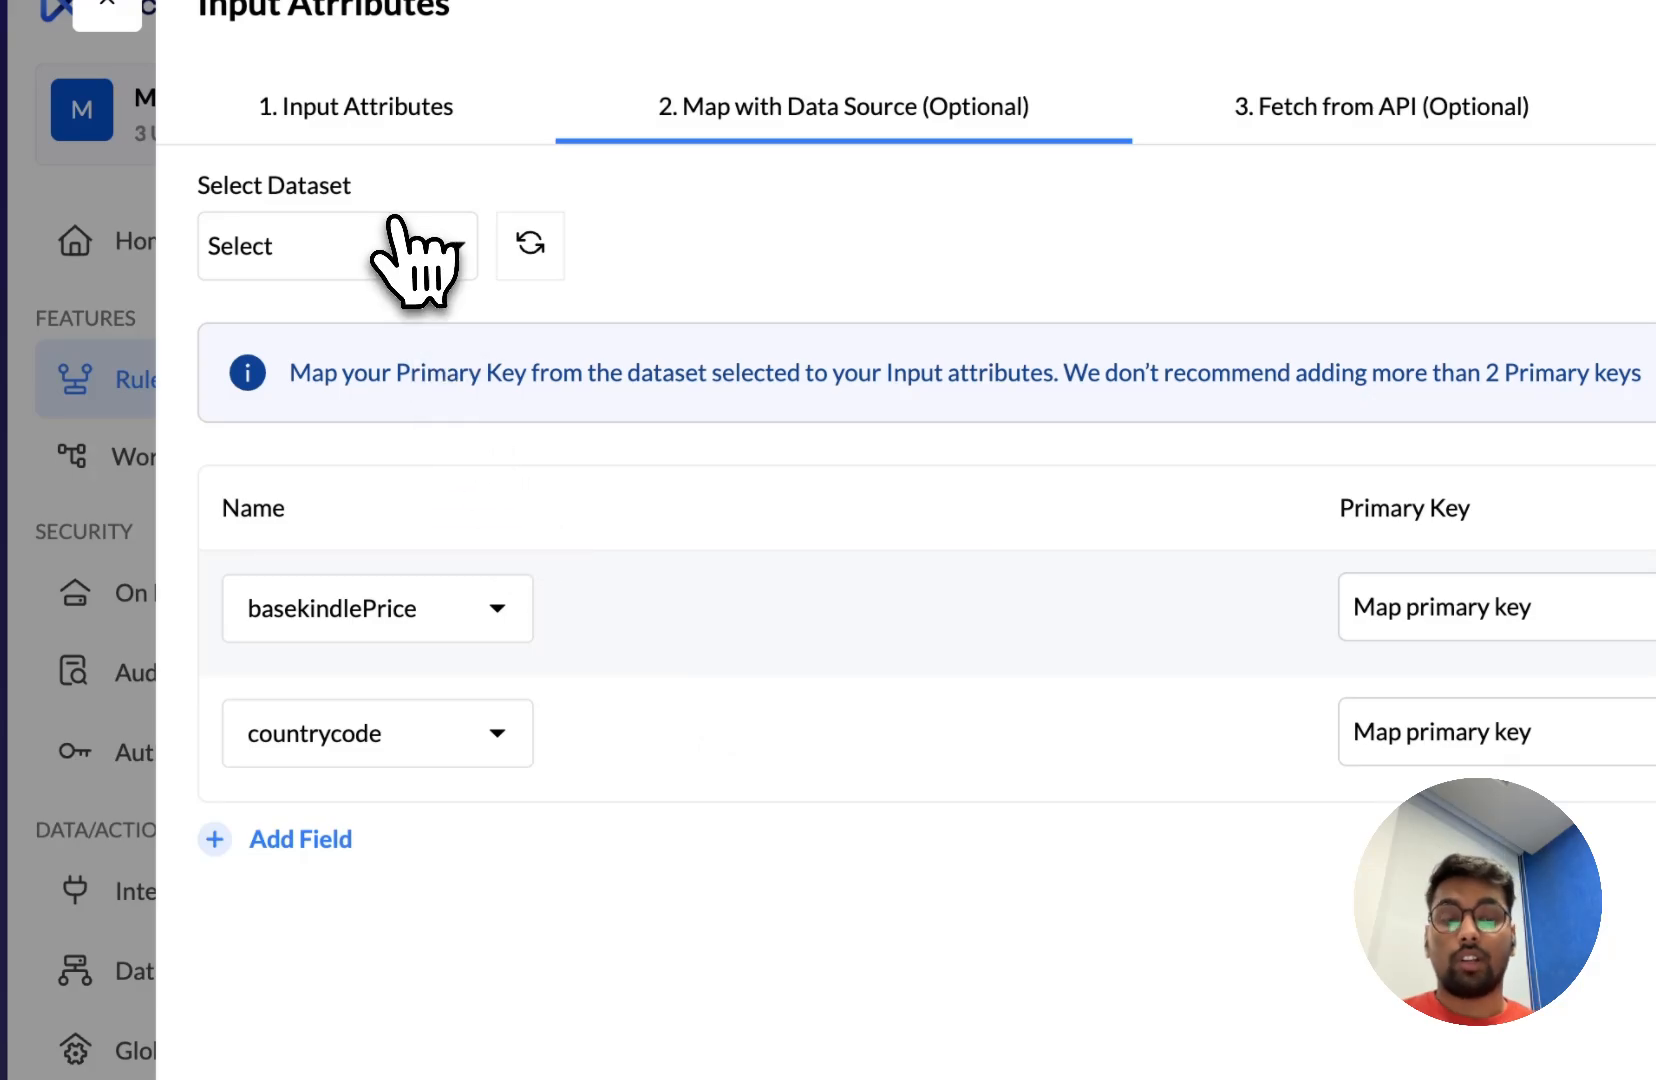
# Select the Amazon Pricing dataset for the mapping and switch it to the latest live version, accepting automatic selection of the live version
pyautogui.click(405, 258)
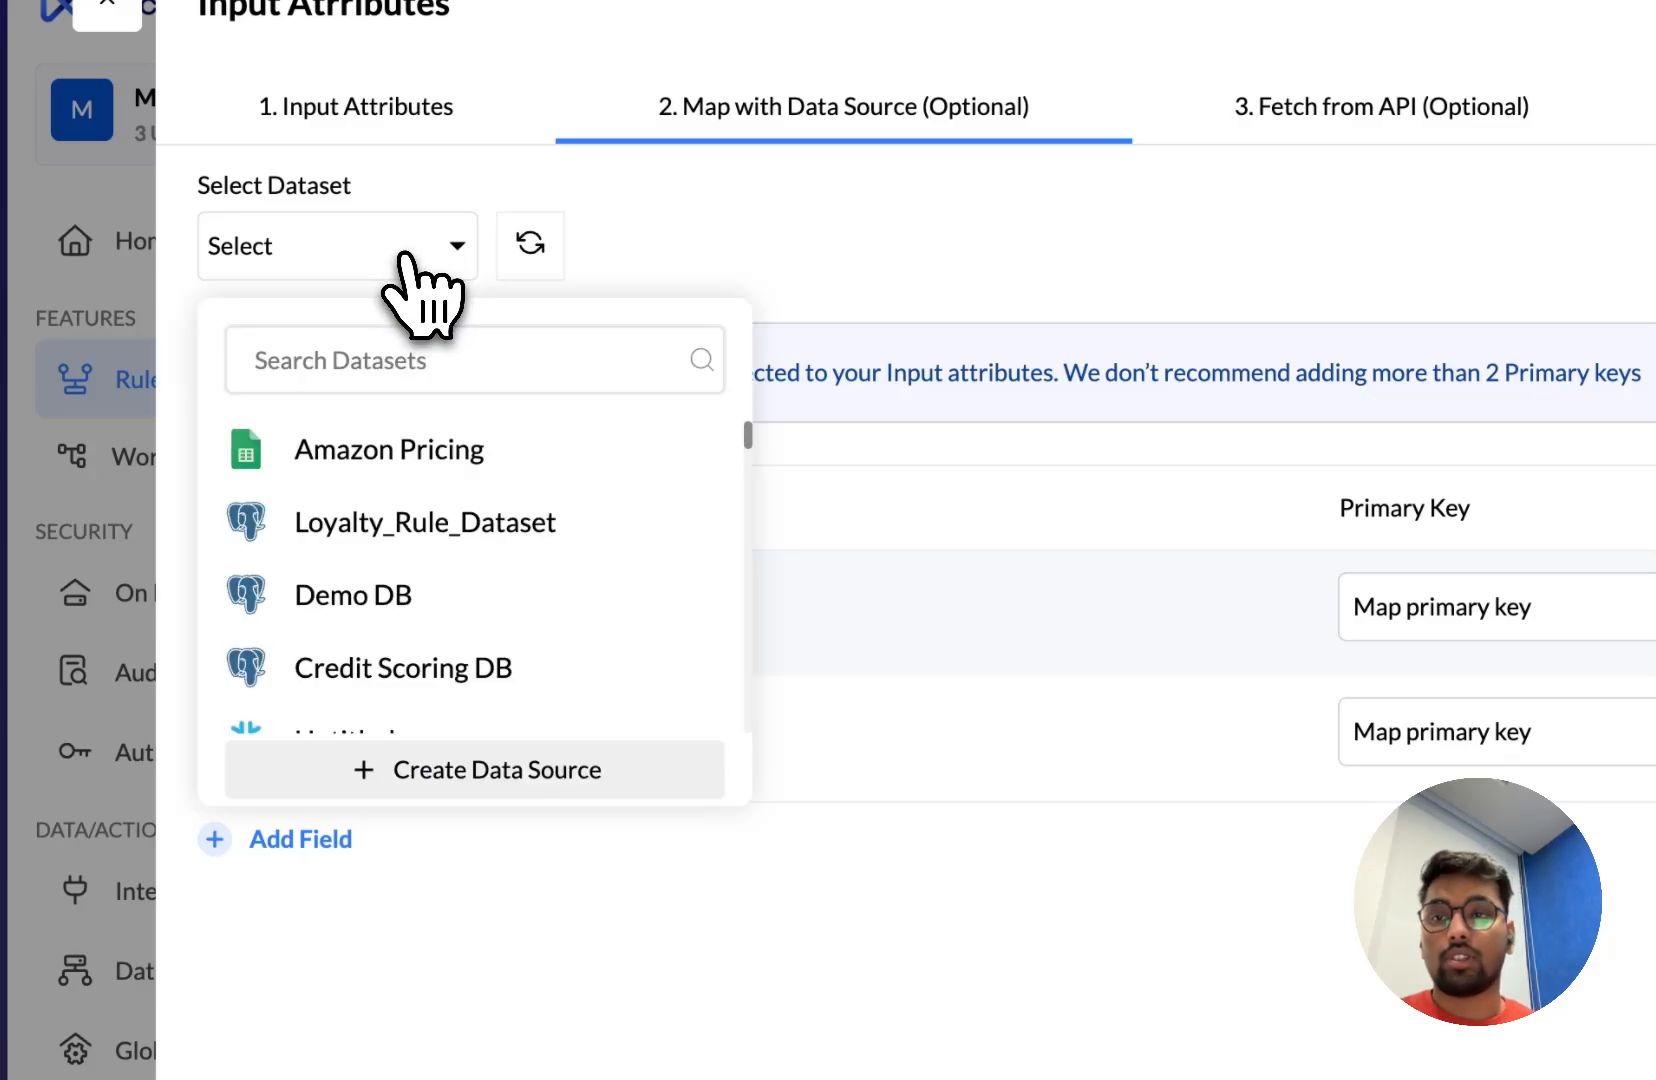
pyautogui.click(374, 440)
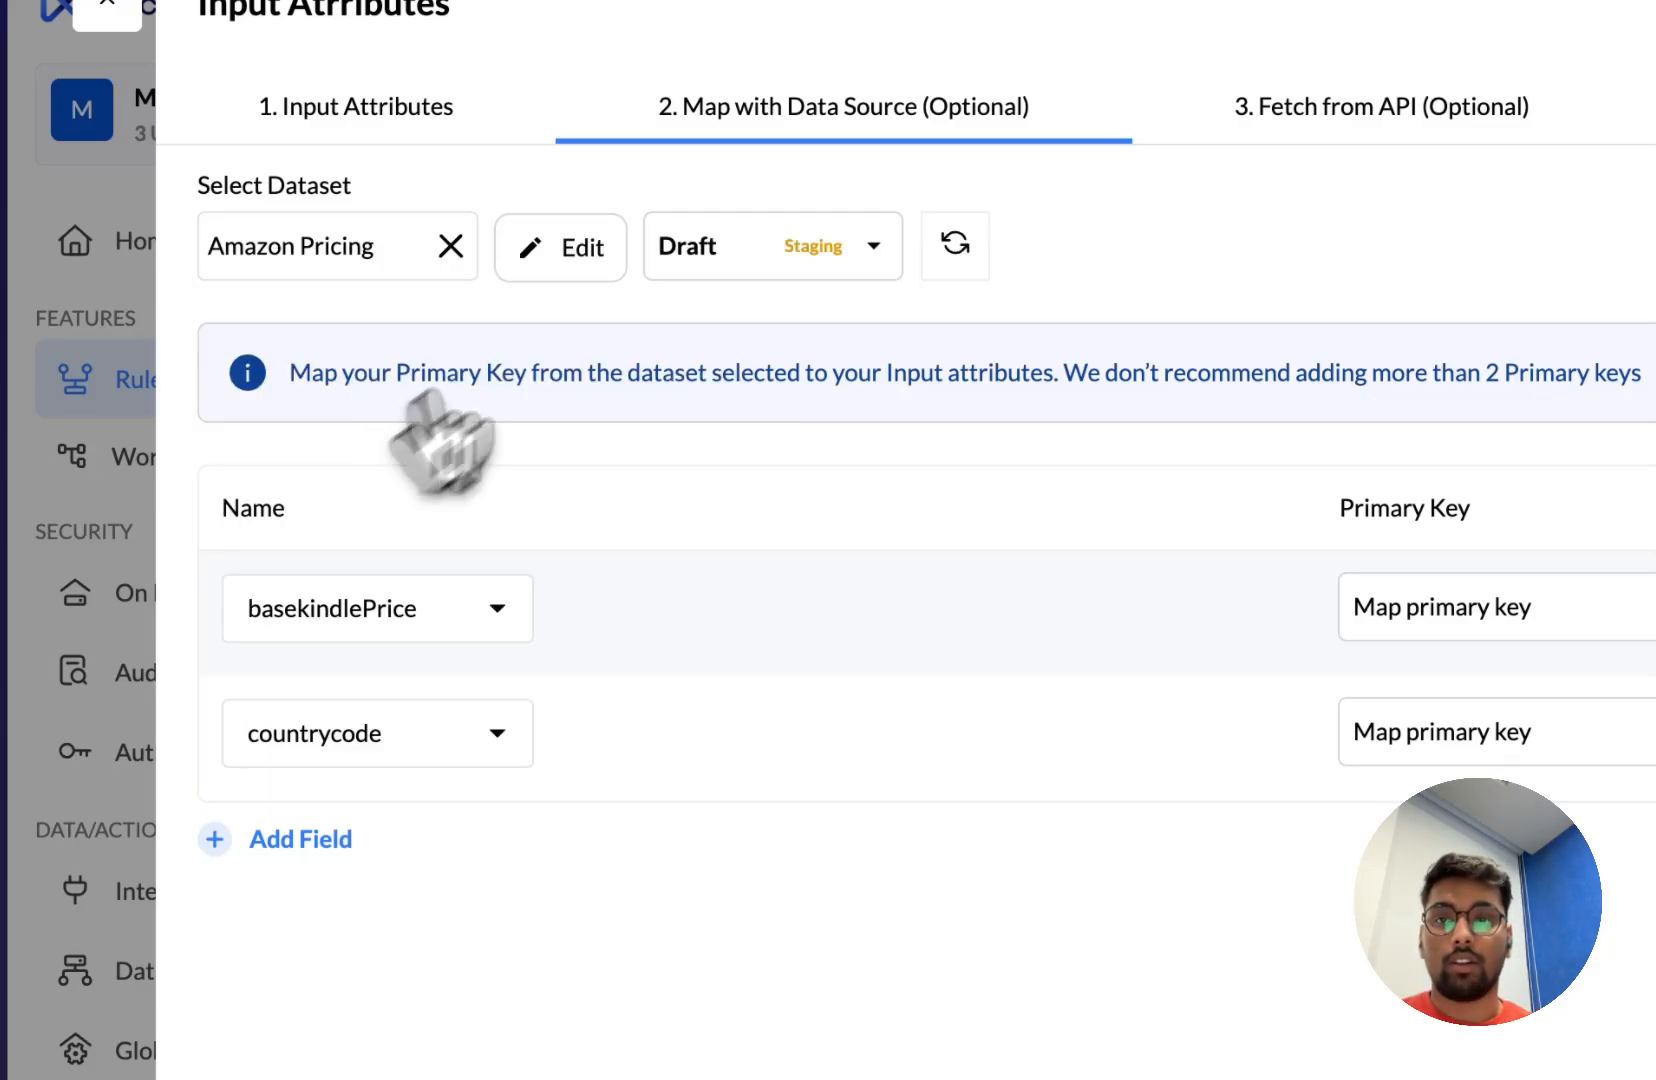
pyautogui.click(773, 240)
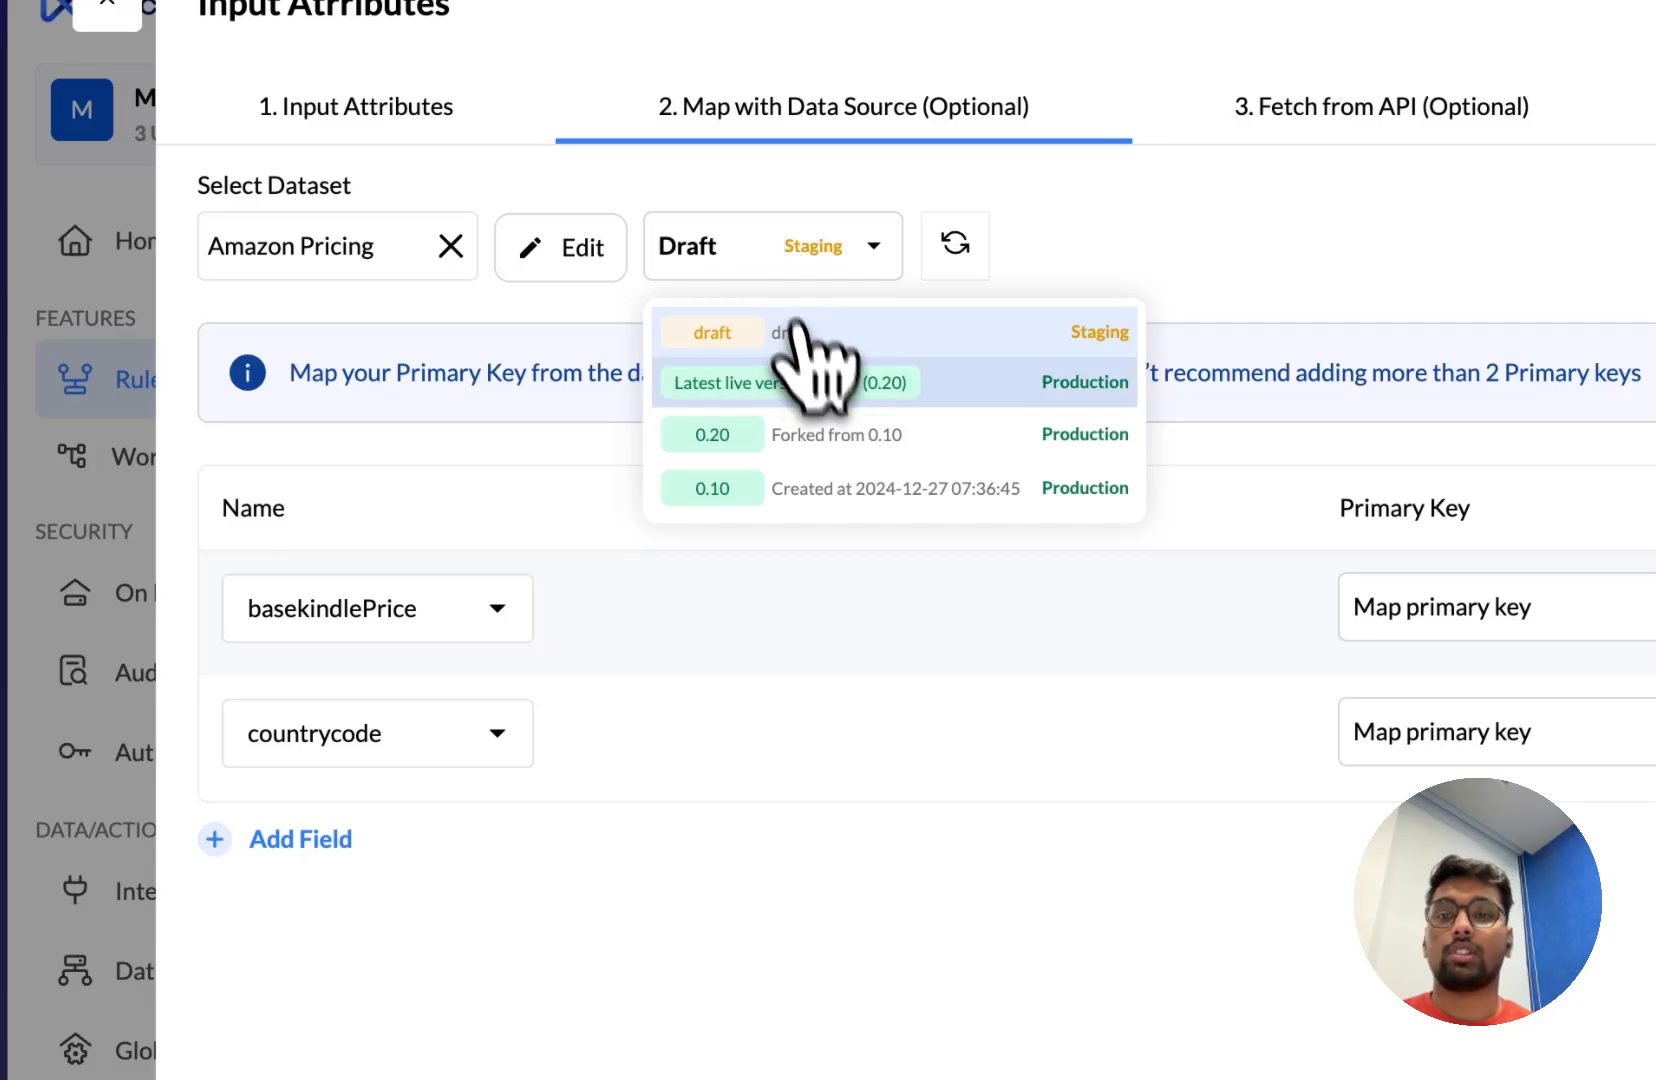
pyautogui.click(815, 385)
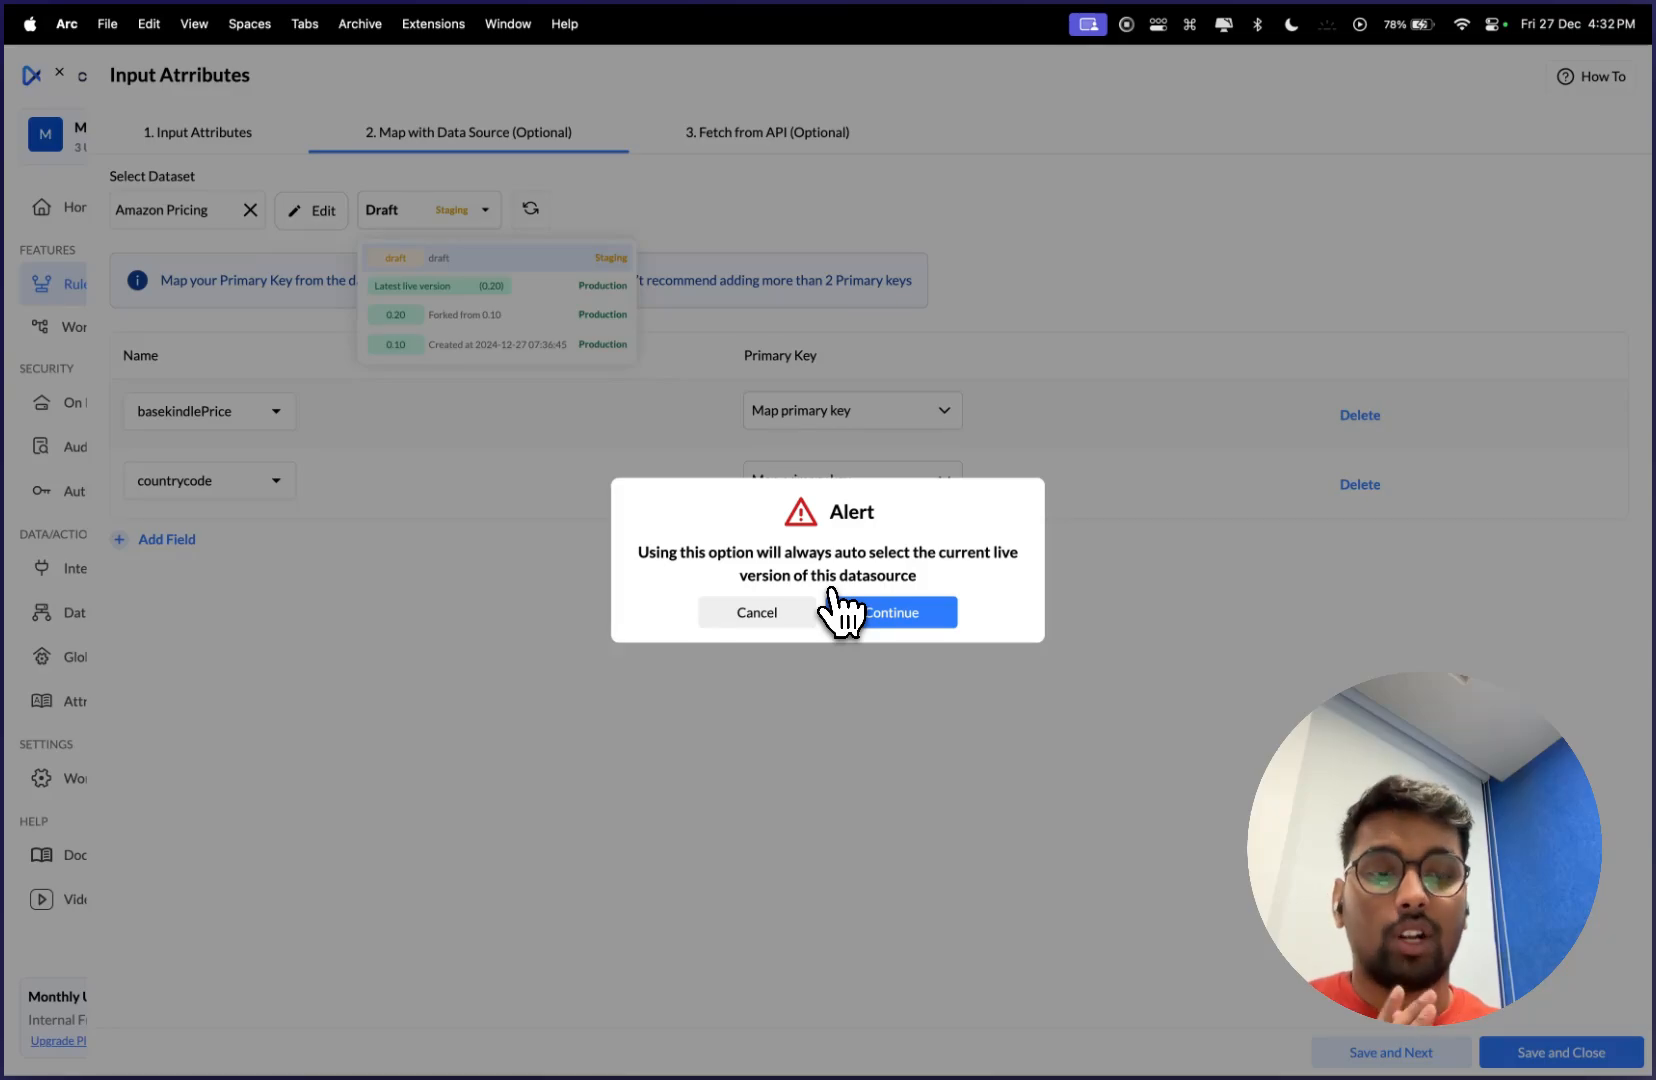
pyautogui.click(835, 605)
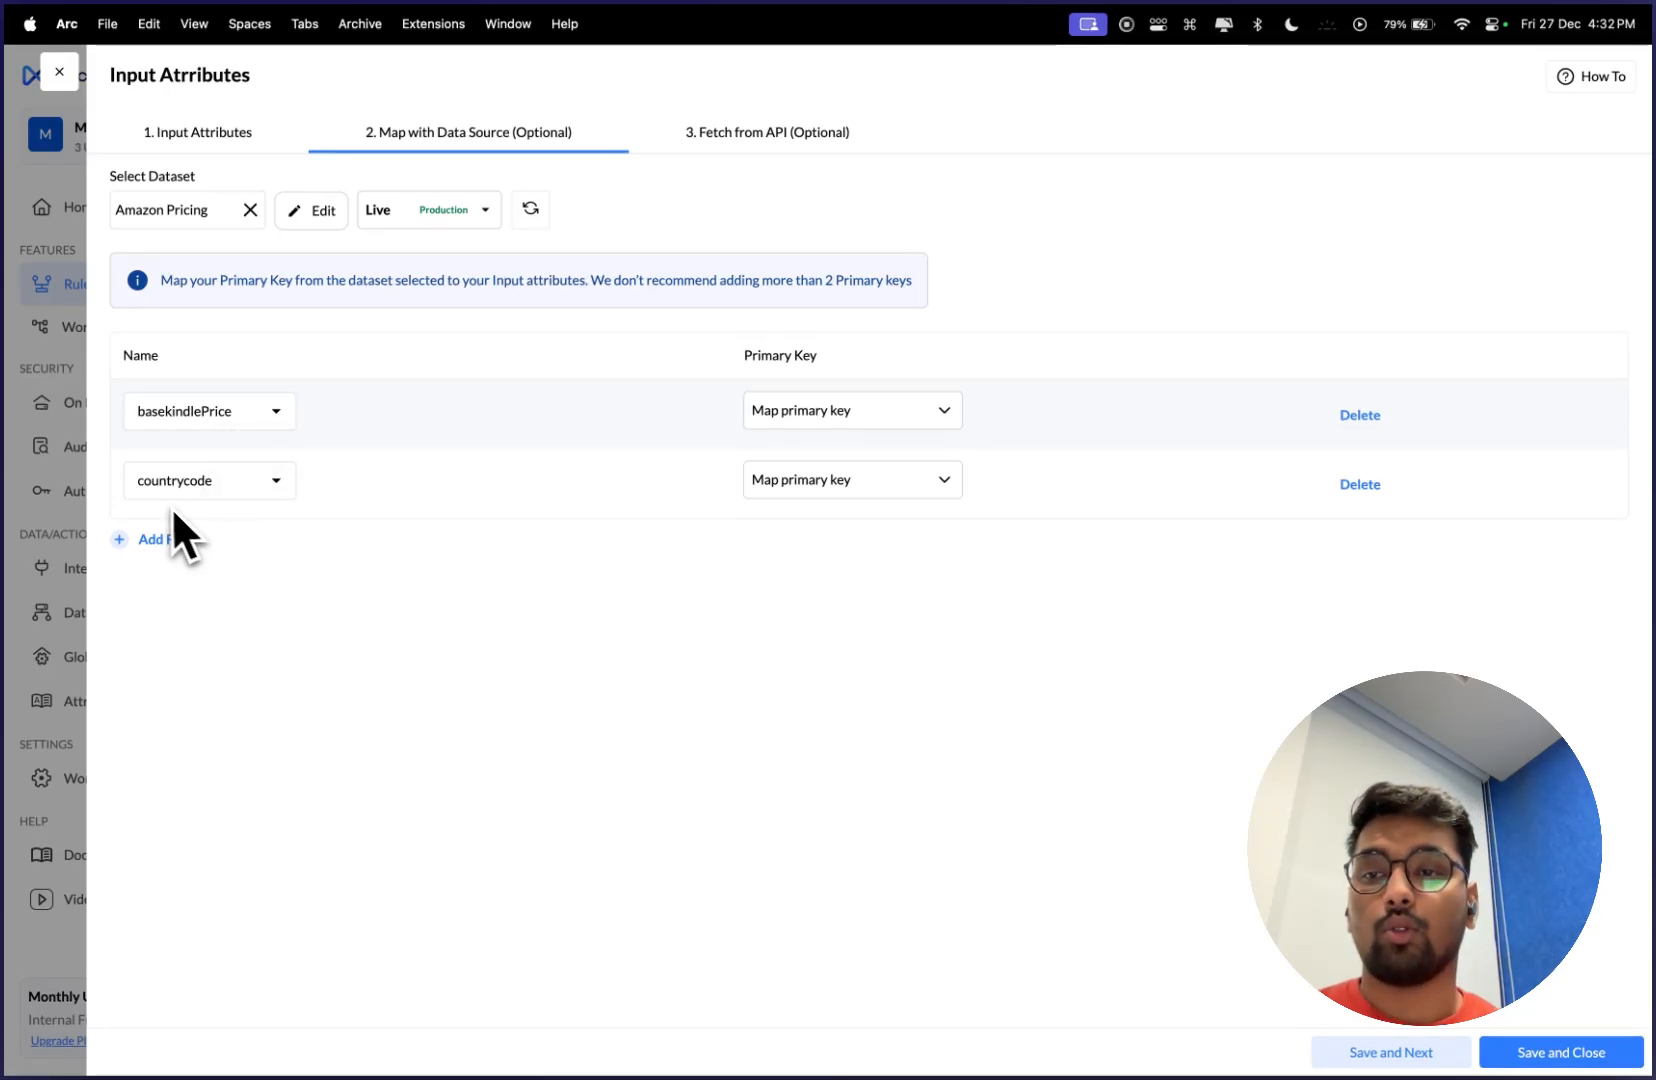
# Map basekindlePrice to the basePrice primary key and countrycode to countryCode, and save the input attributes
pyautogui.click(853, 410)
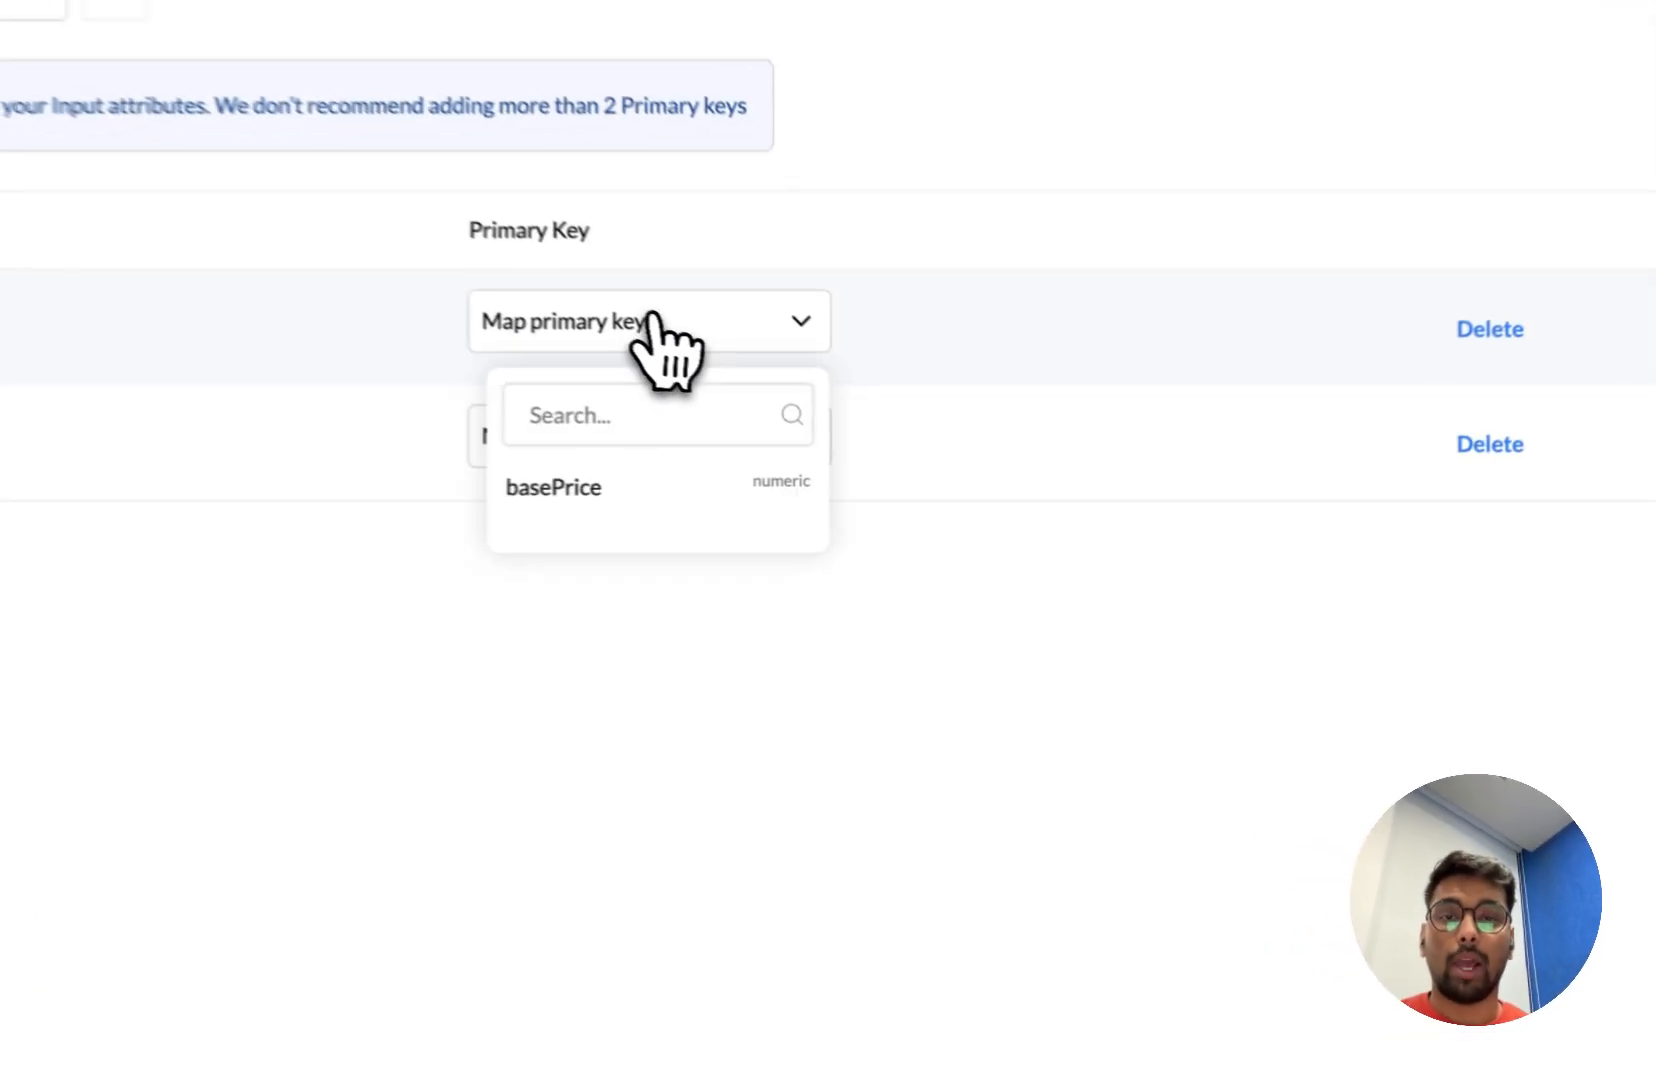
pyautogui.click(858, 512)
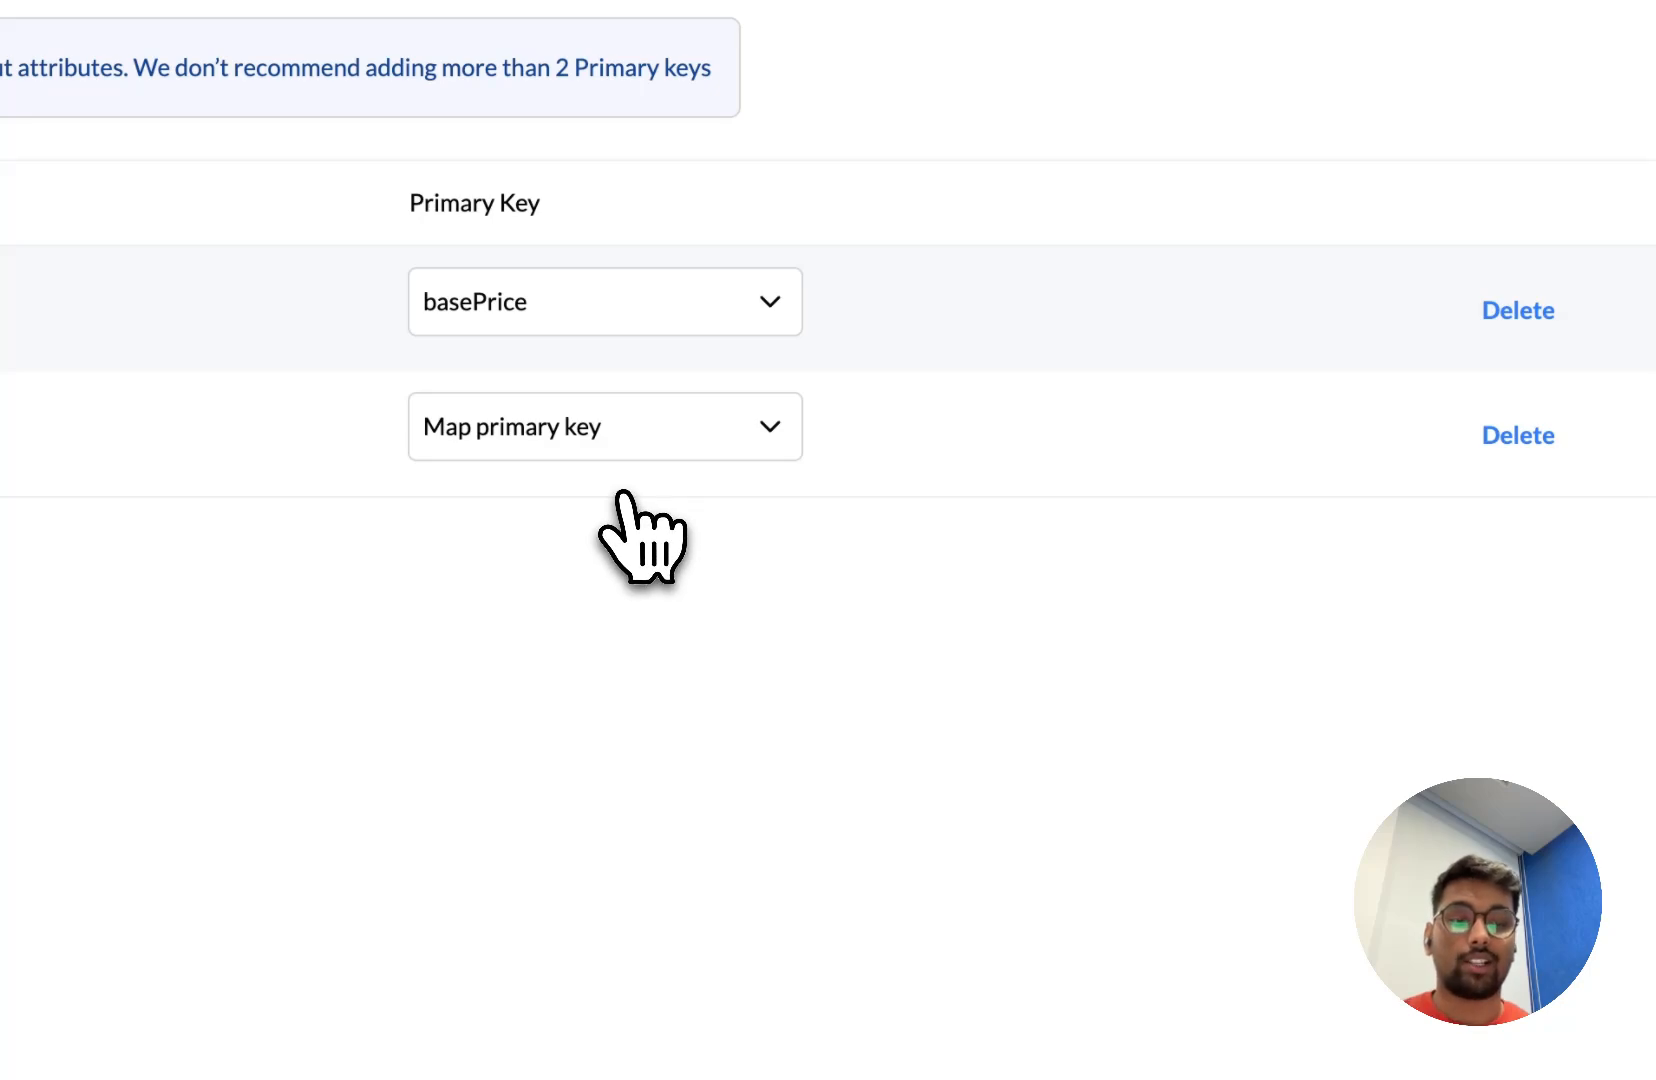
pyautogui.click(543, 450)
pyautogui.click(620, 667)
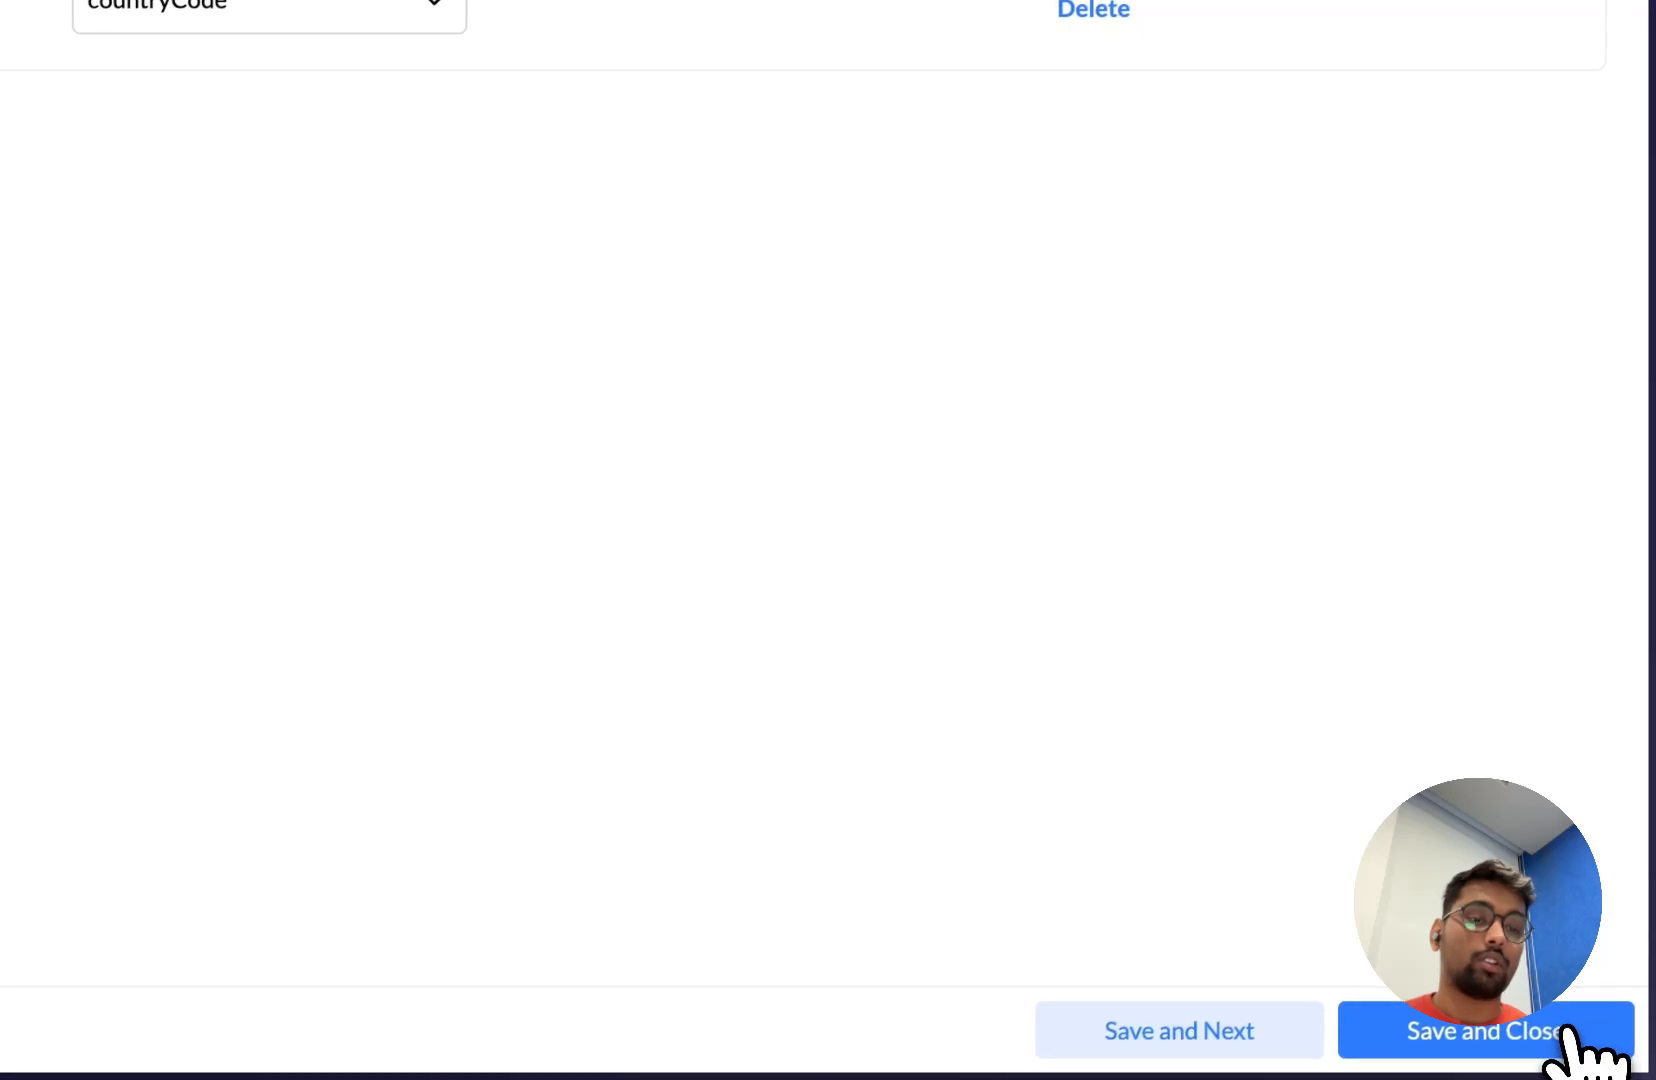
pyautogui.click(1563, 1042)
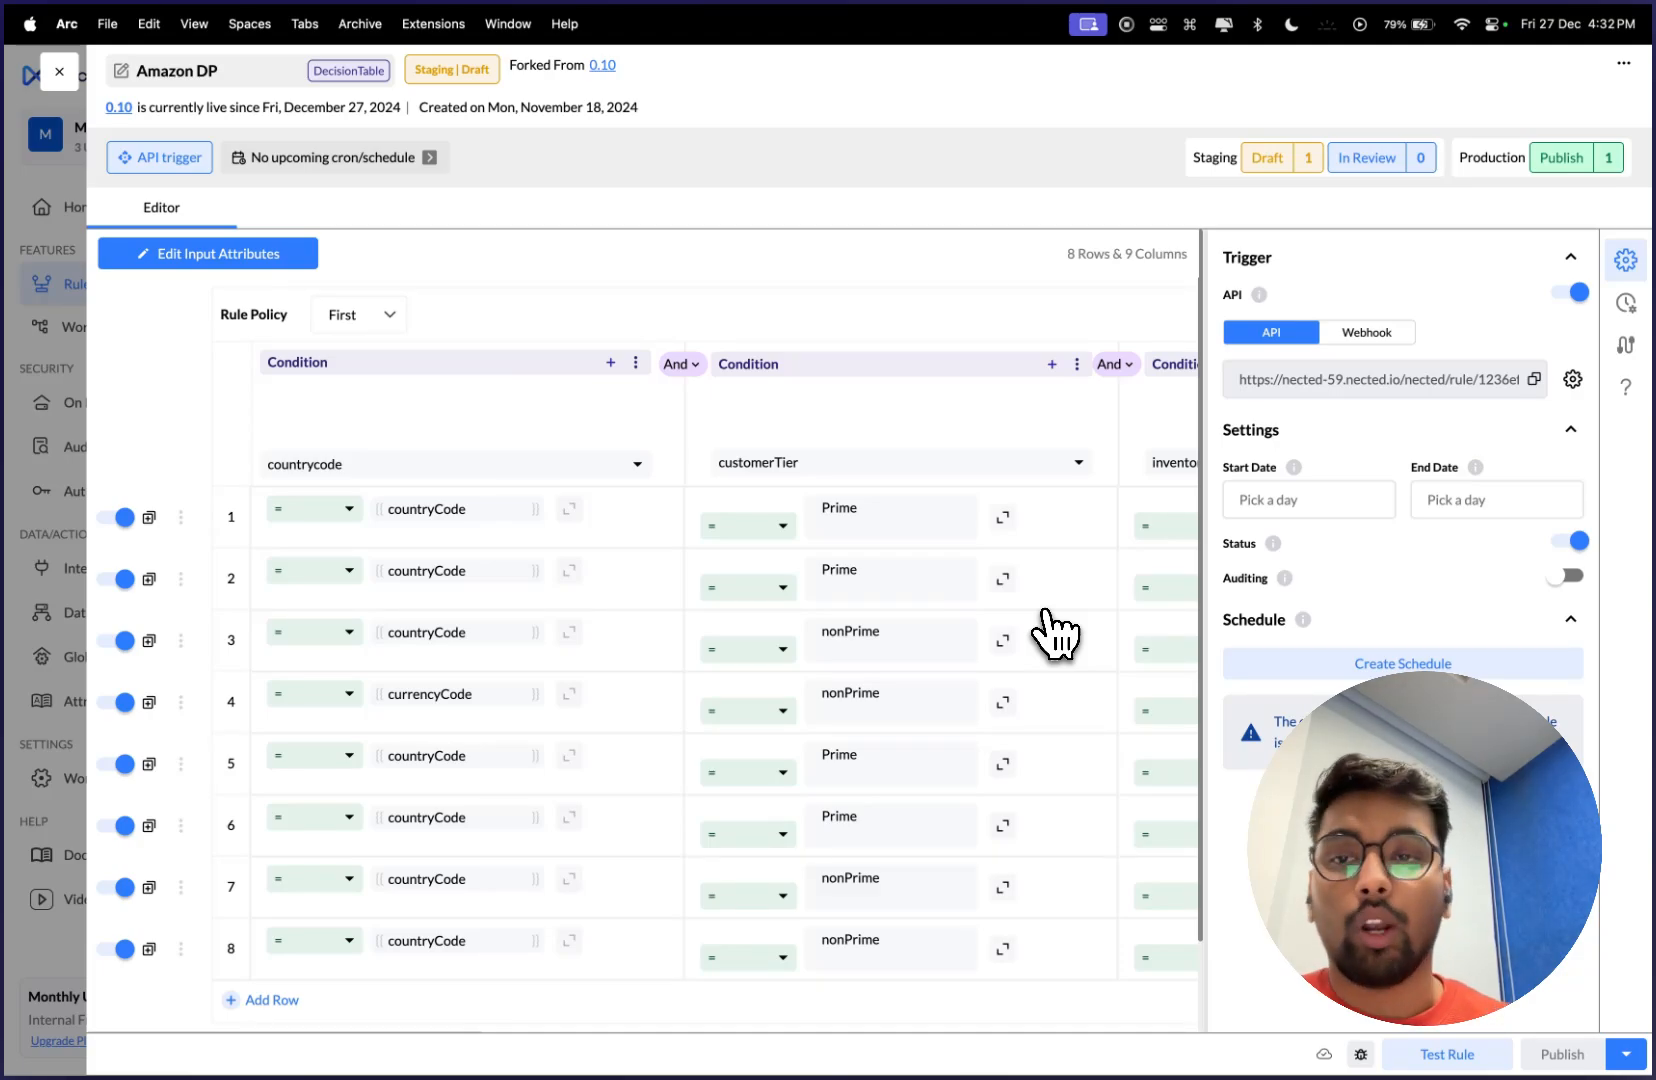
# Review the available rule policies through Order and Evaluate All, keeping First selected
pyautogui.click(386, 330)
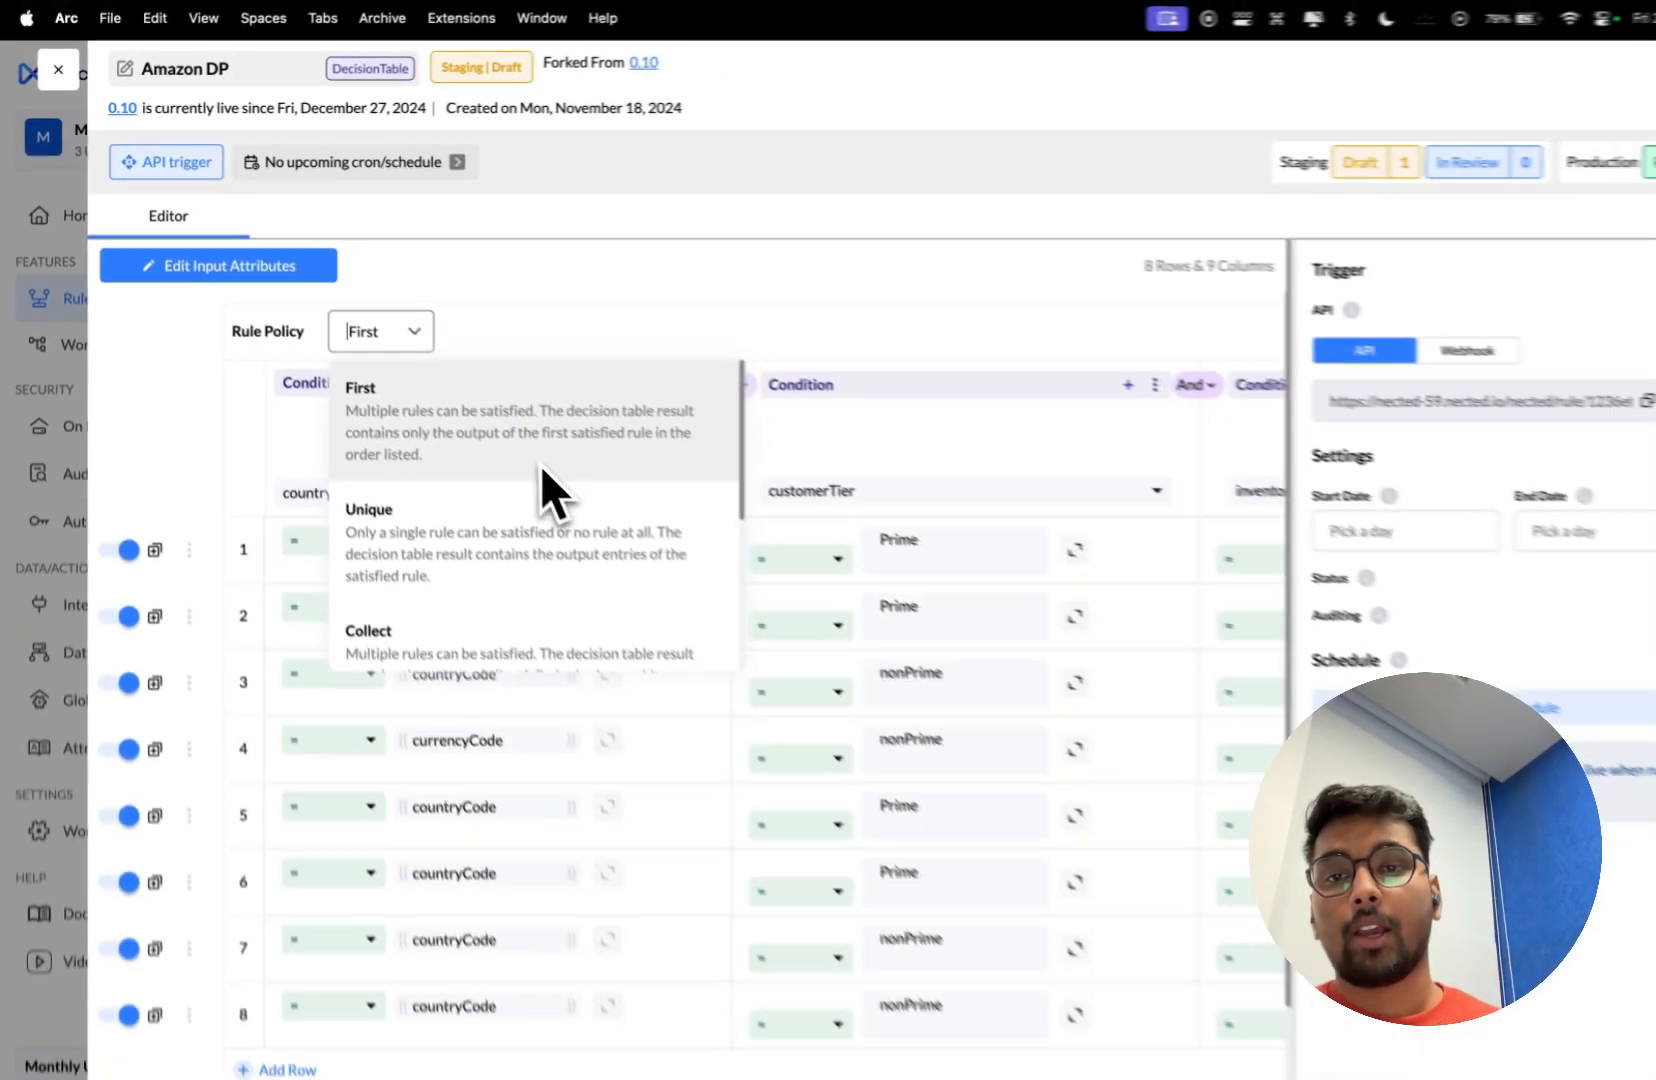
pyautogui.scroll(-3, 780, 700)
pyautogui.scroll(-2, 508, 442)
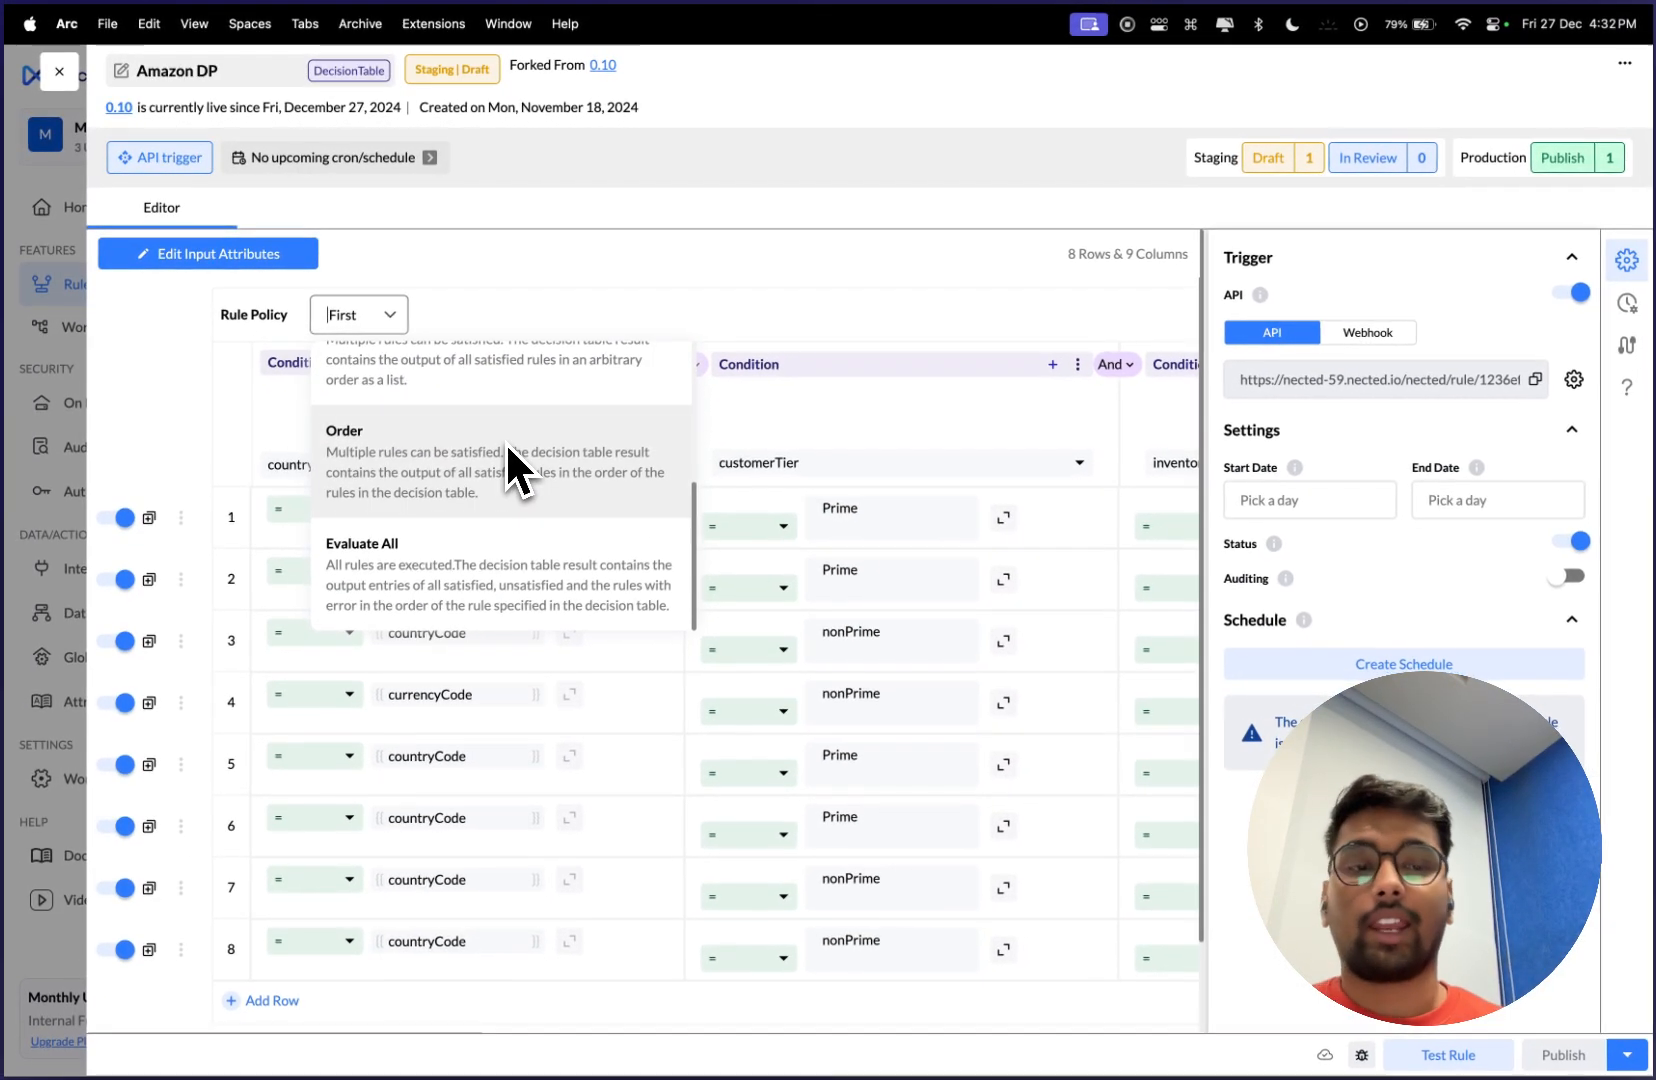
pyautogui.click(730, 440)
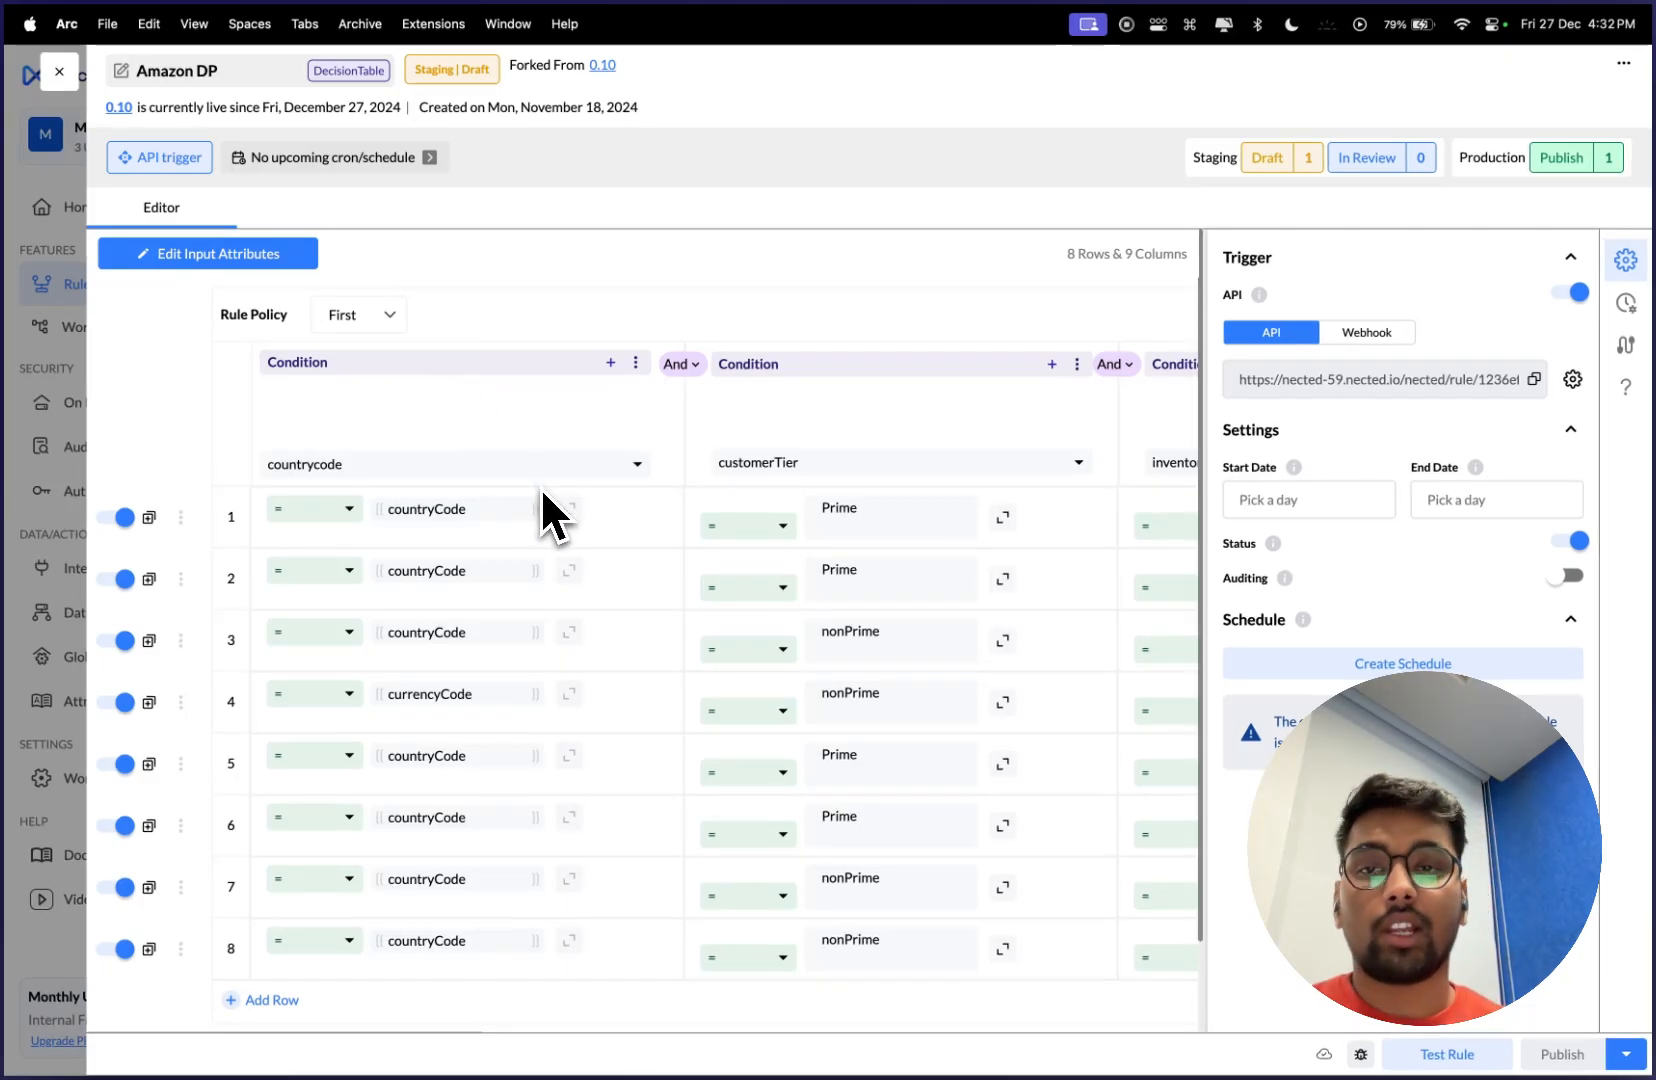
# Examine the decision table's countrycode, customerTier, inventoryLevel and isBlackFriday conditions across its rows
pyautogui.hscroll(10, 640, 461)
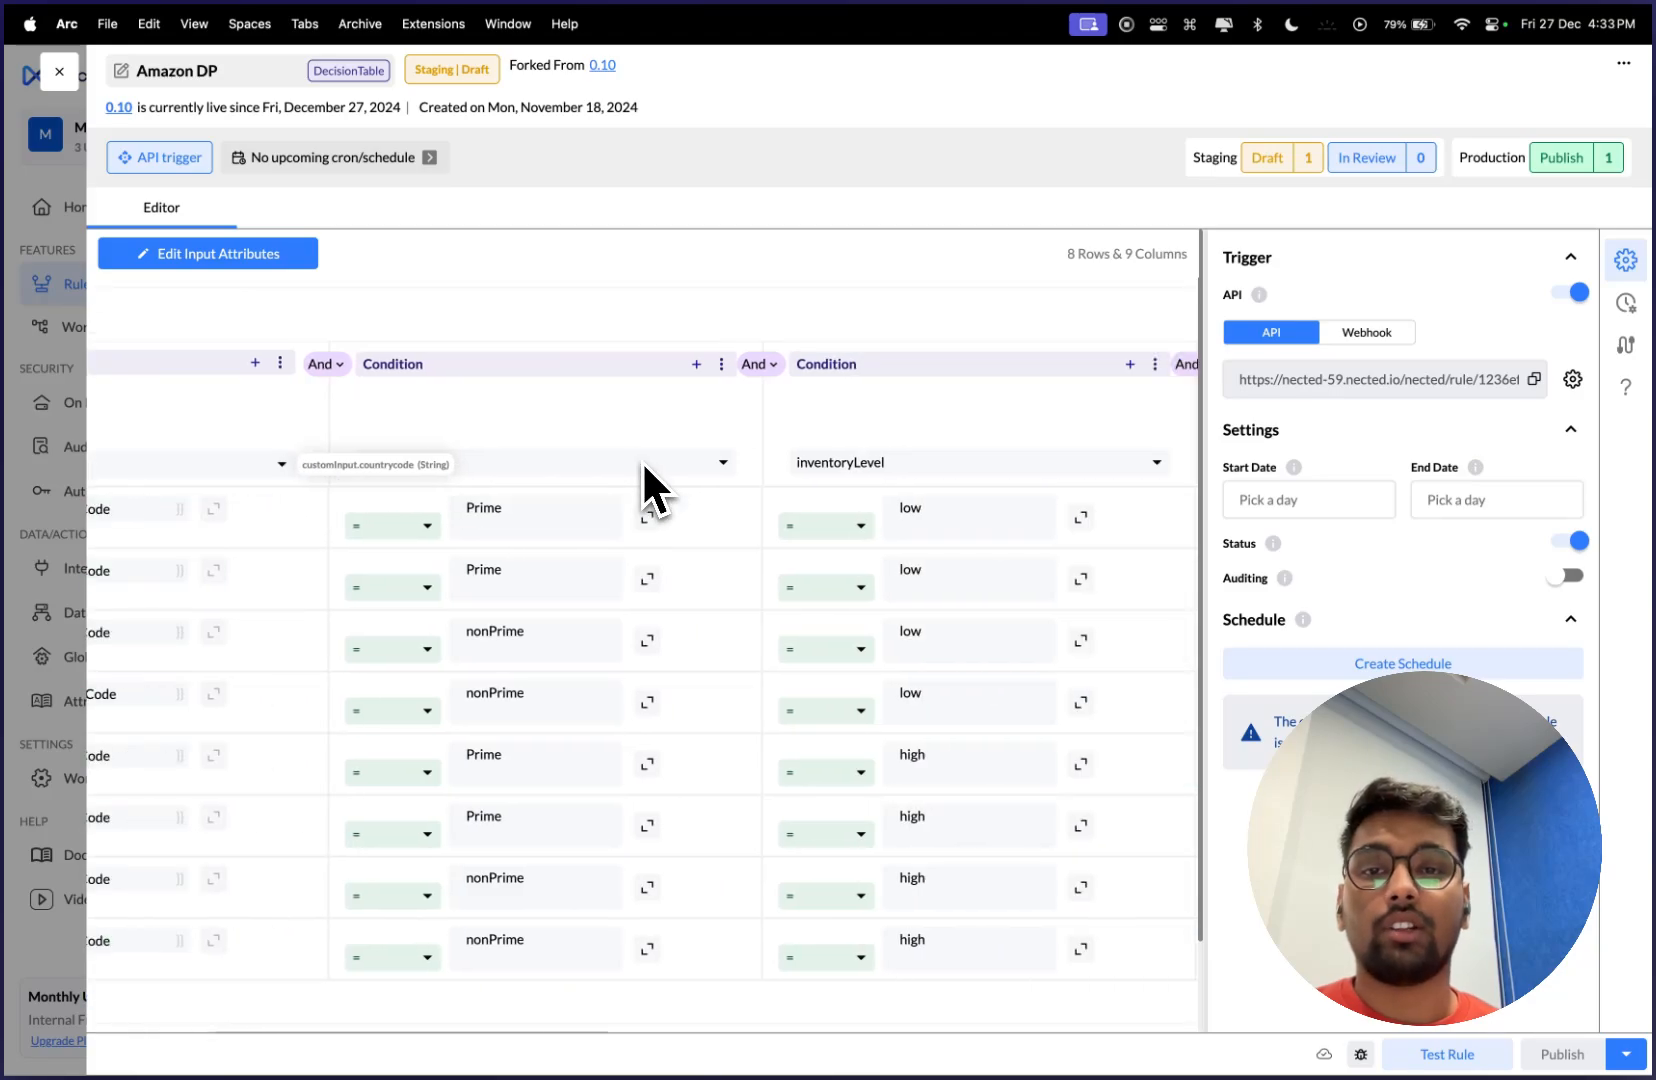
pyautogui.hscroll(-10, 642, 461)
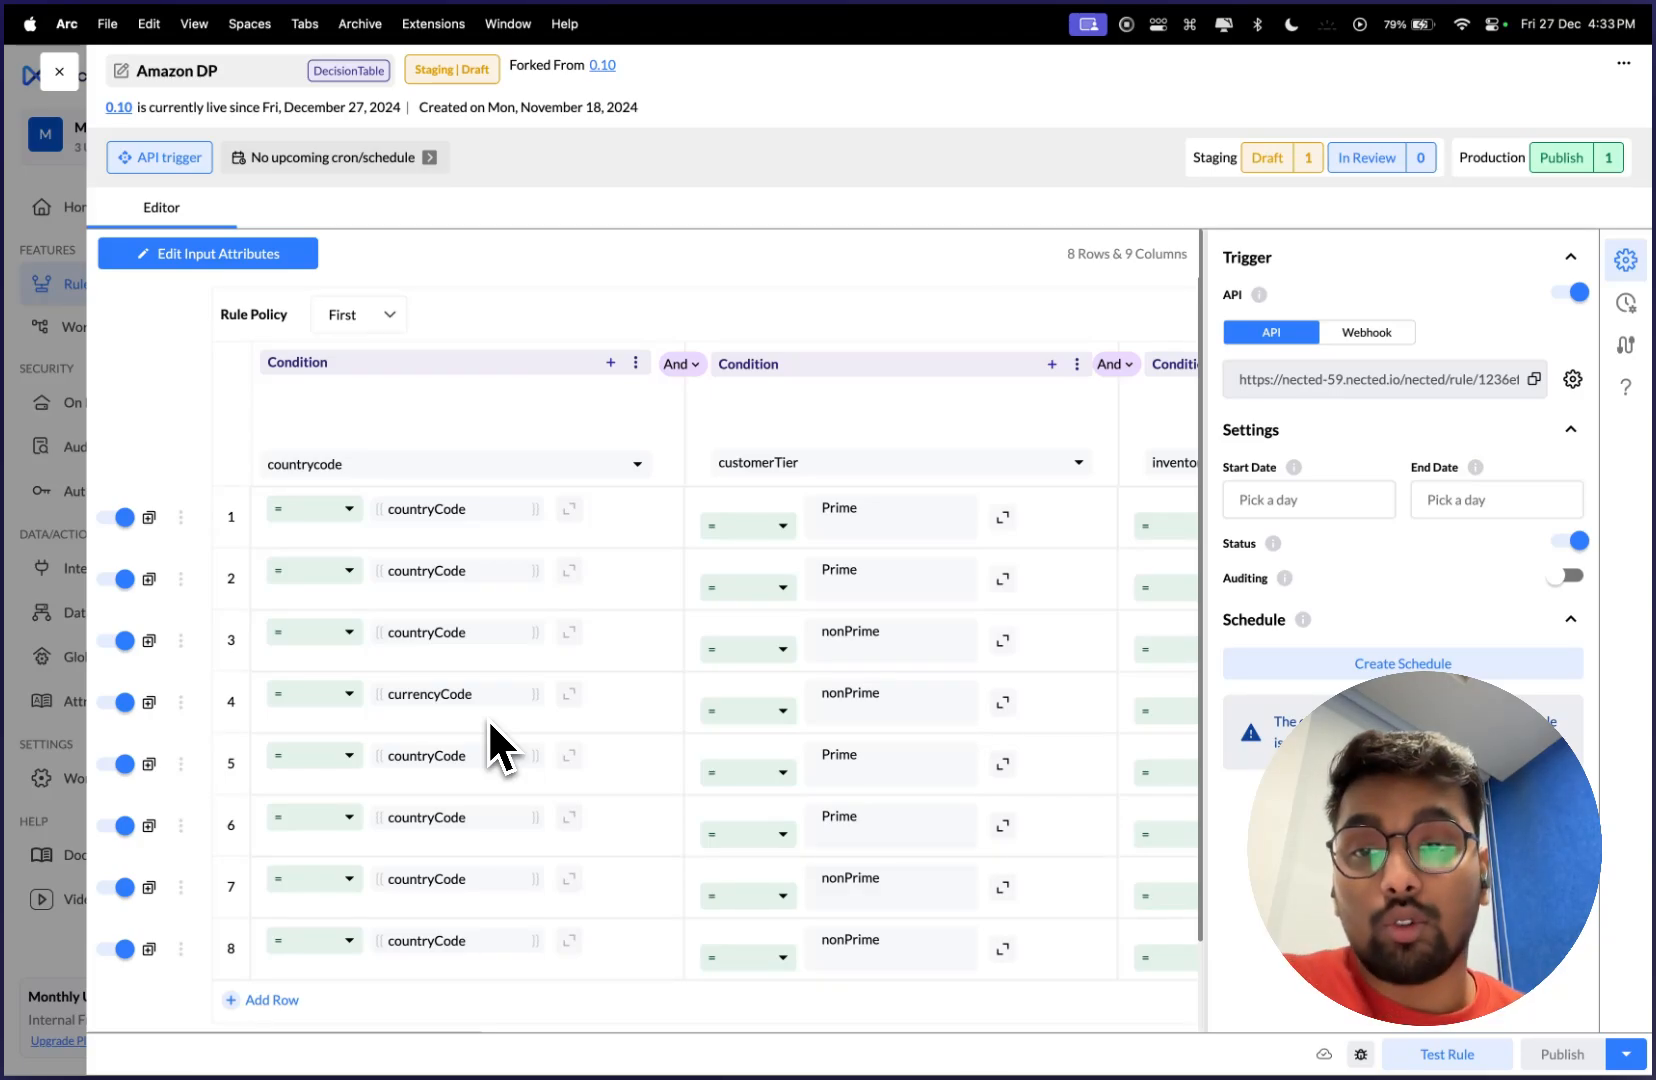
pyautogui.moveTo(496, 500)
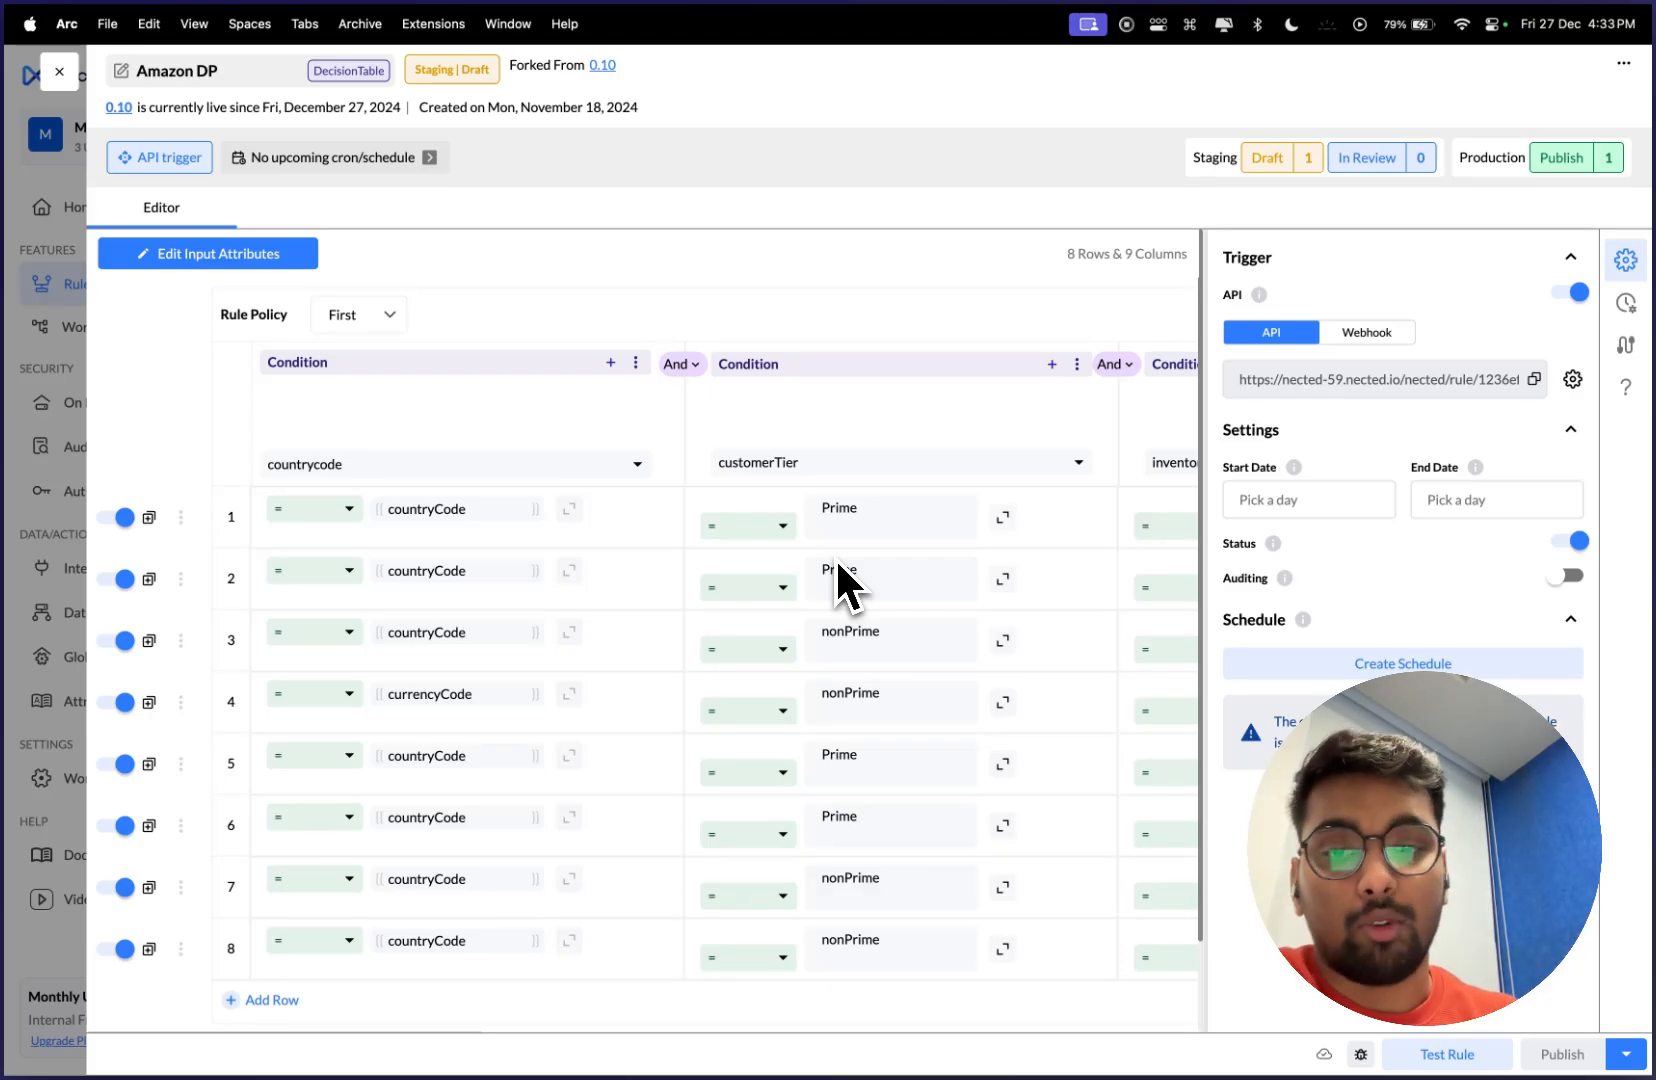
pyautogui.hscroll(7, 838, 565)
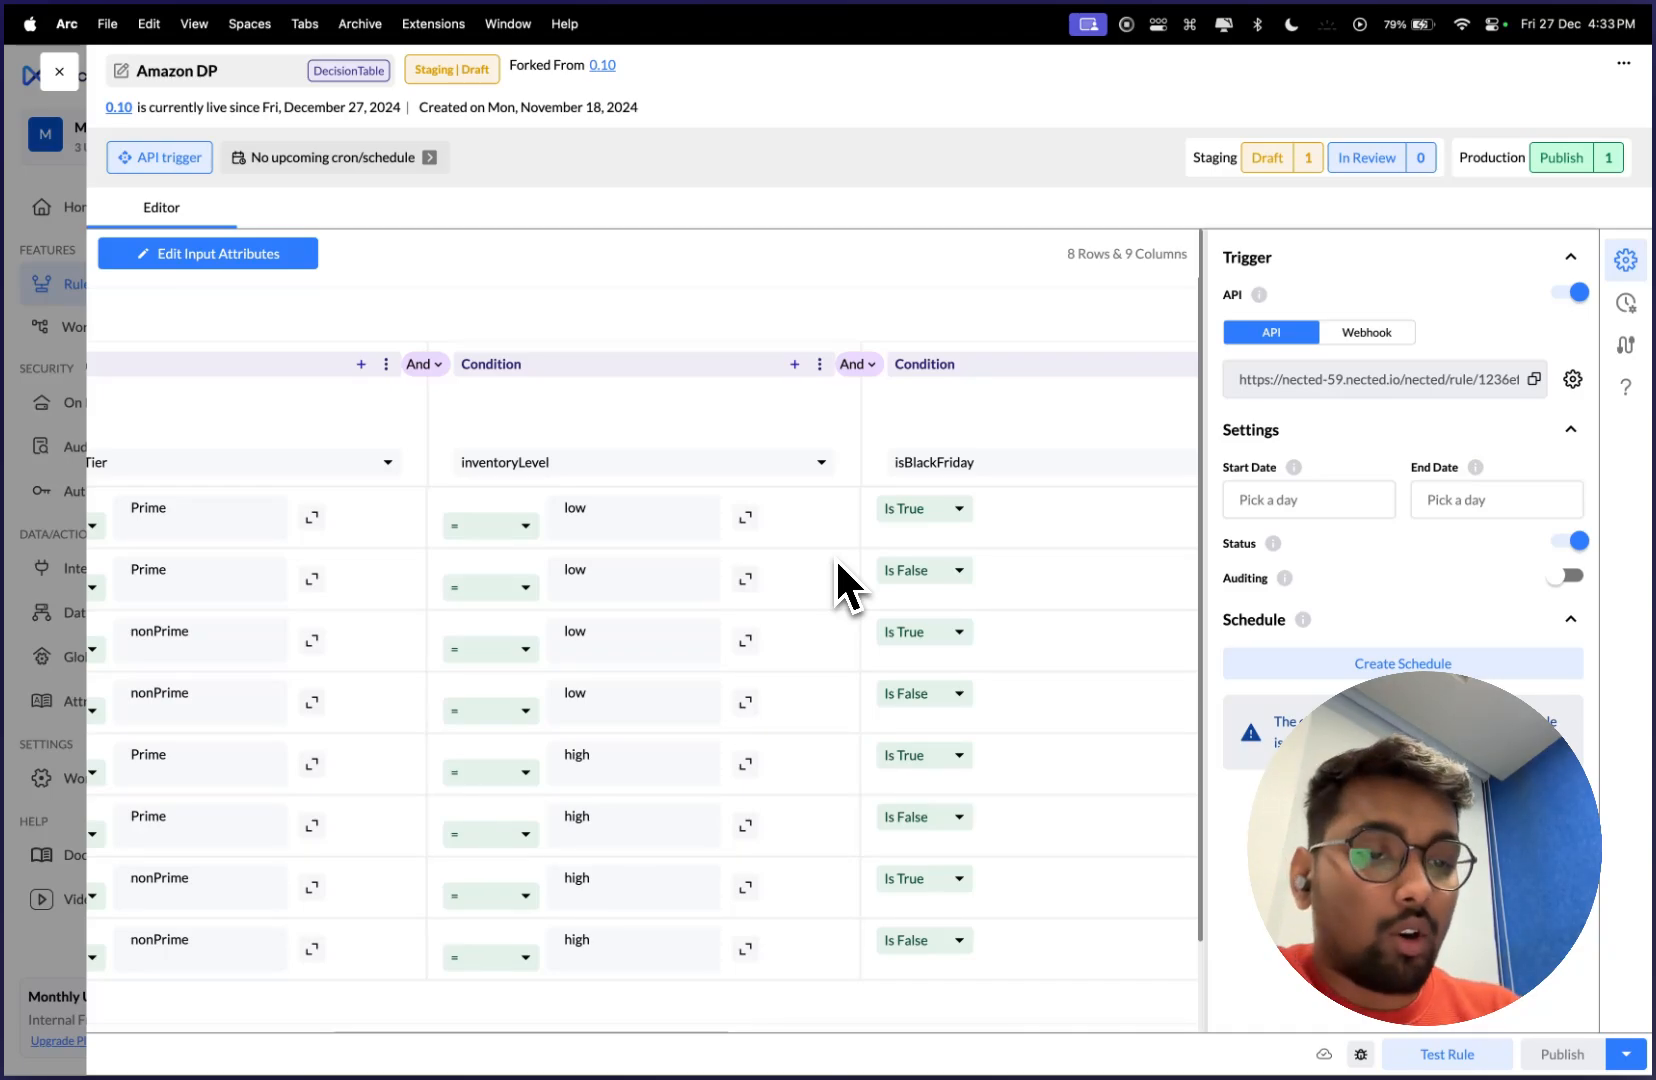
pyautogui.hscroll(2, 838, 565)
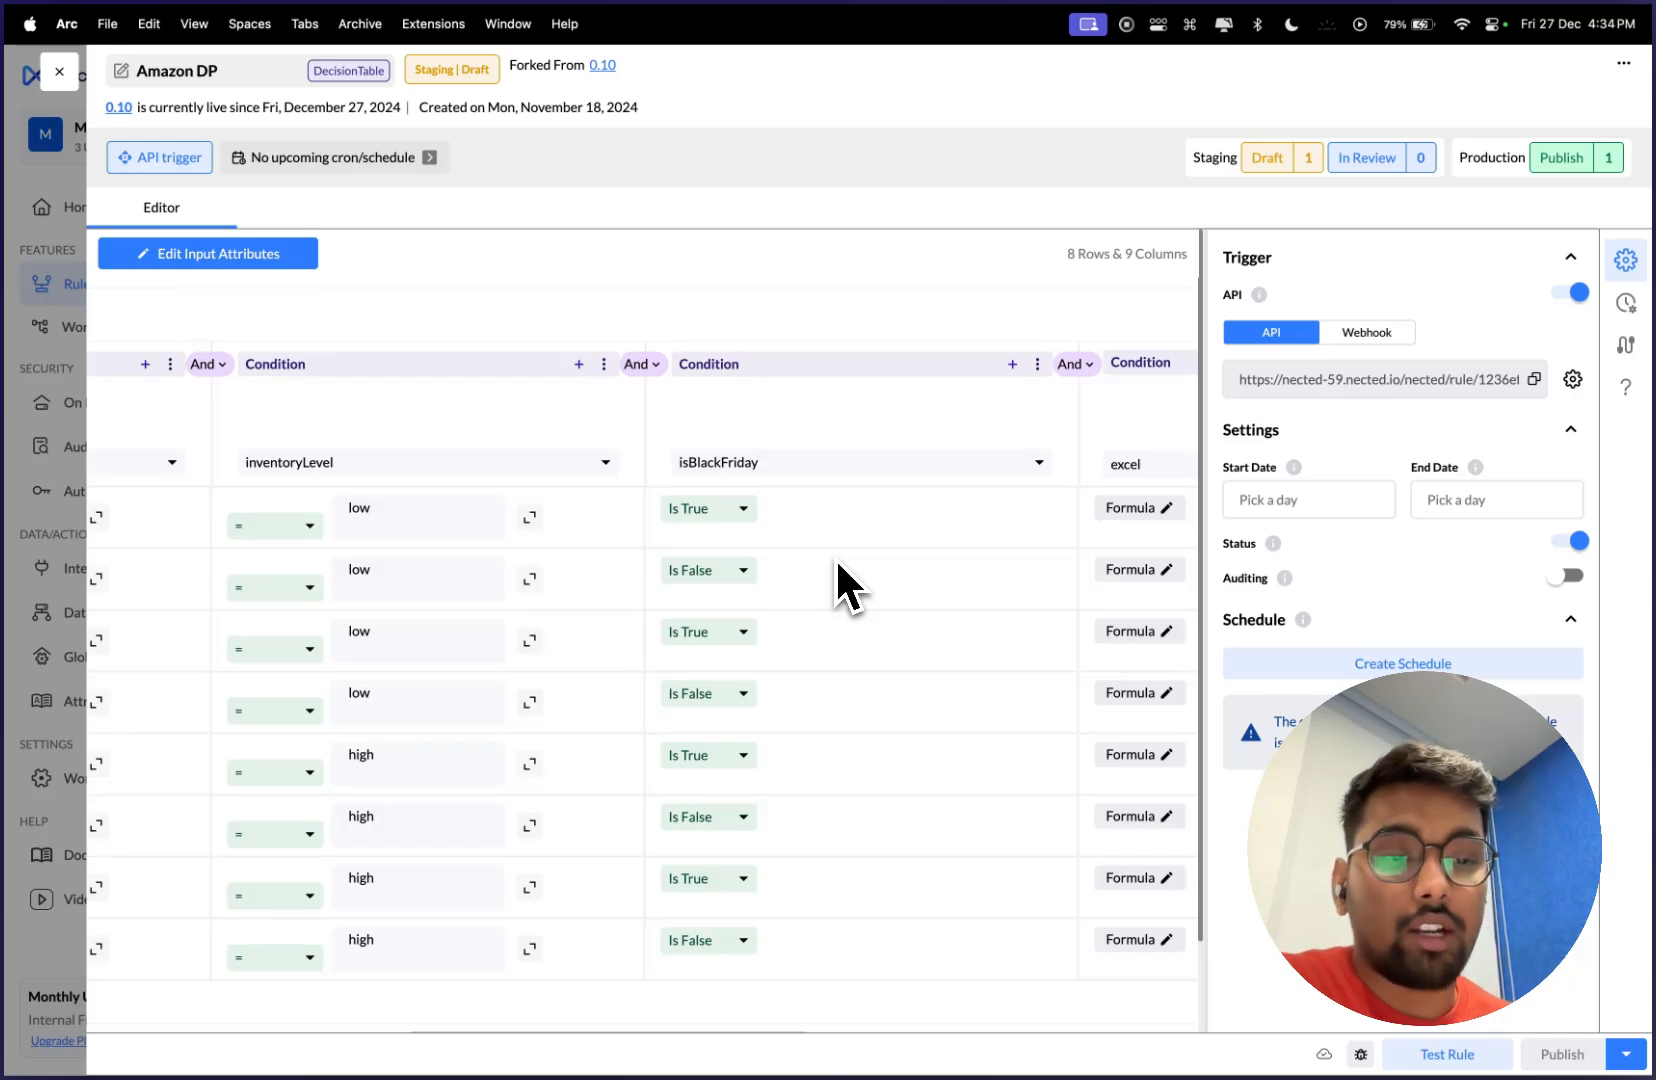
pyautogui.hscroll(5, 838, 565)
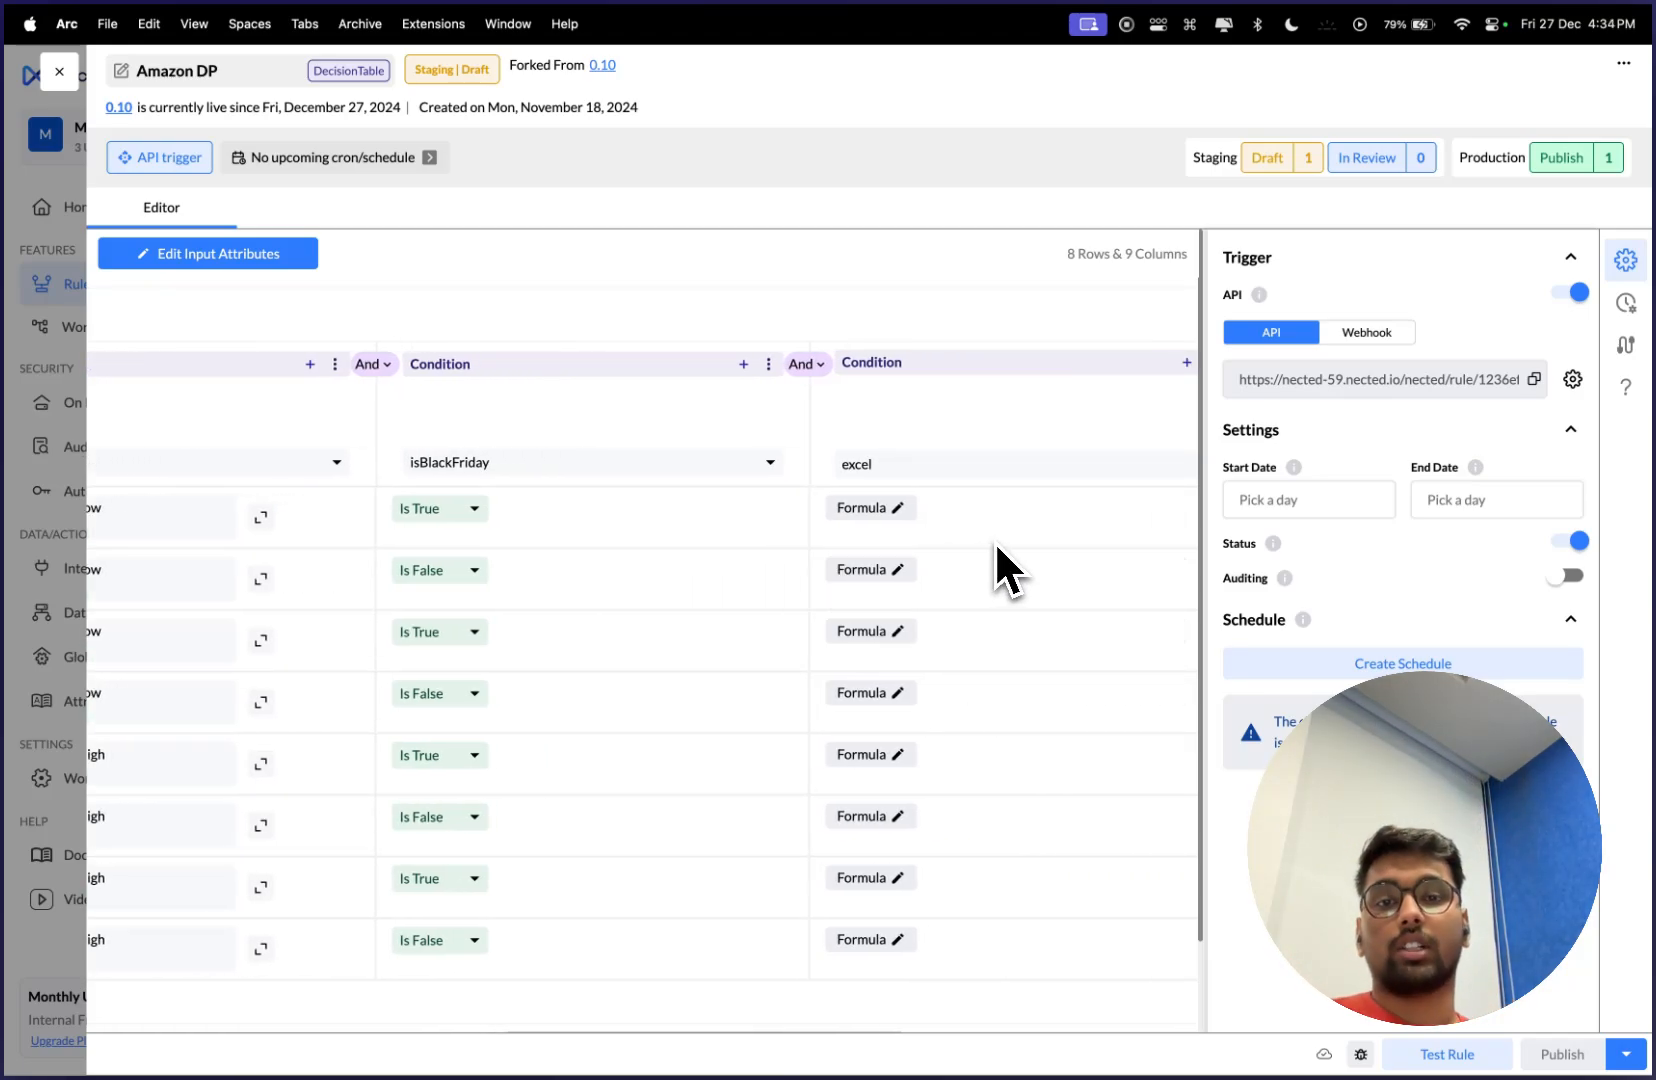
# Set the first row's excel condition to const currentHour = HOUR("{{.systemVar.CurrentTime}}"); currentHour >= 10 && currentHour < 21, test the formula, and save it
pyautogui.hscroll(8, 994, 539)
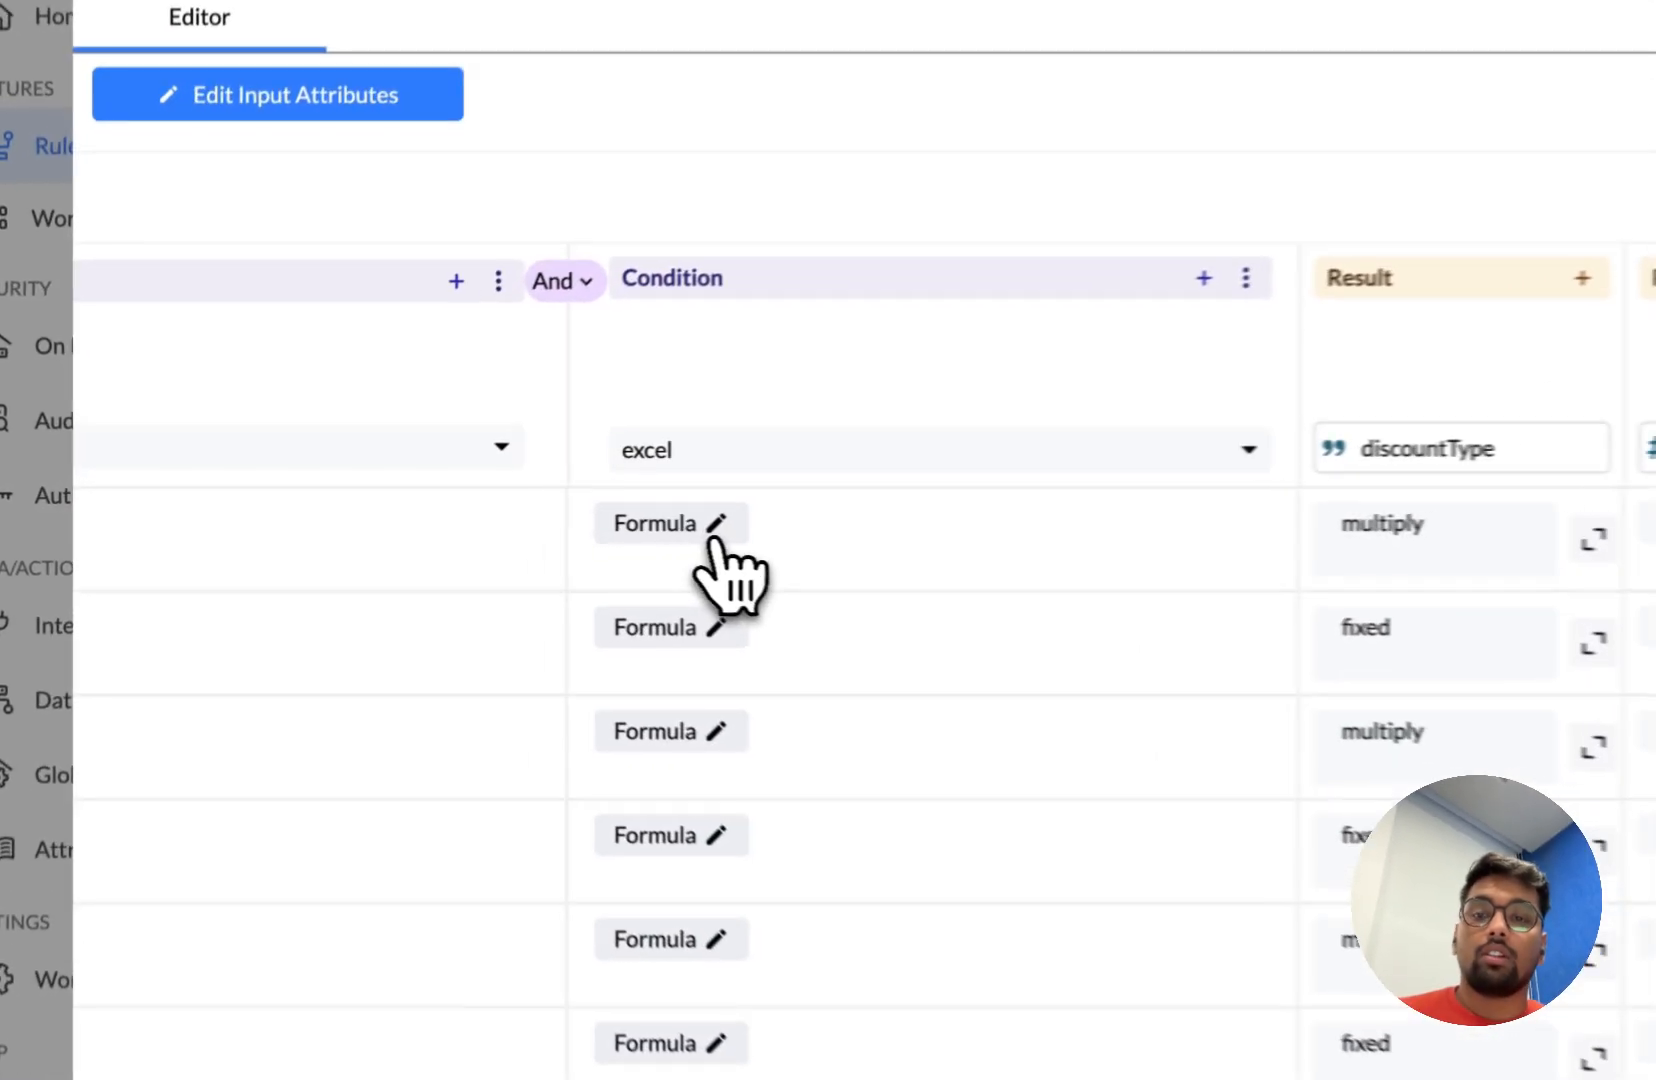
pyautogui.click(466, 508)
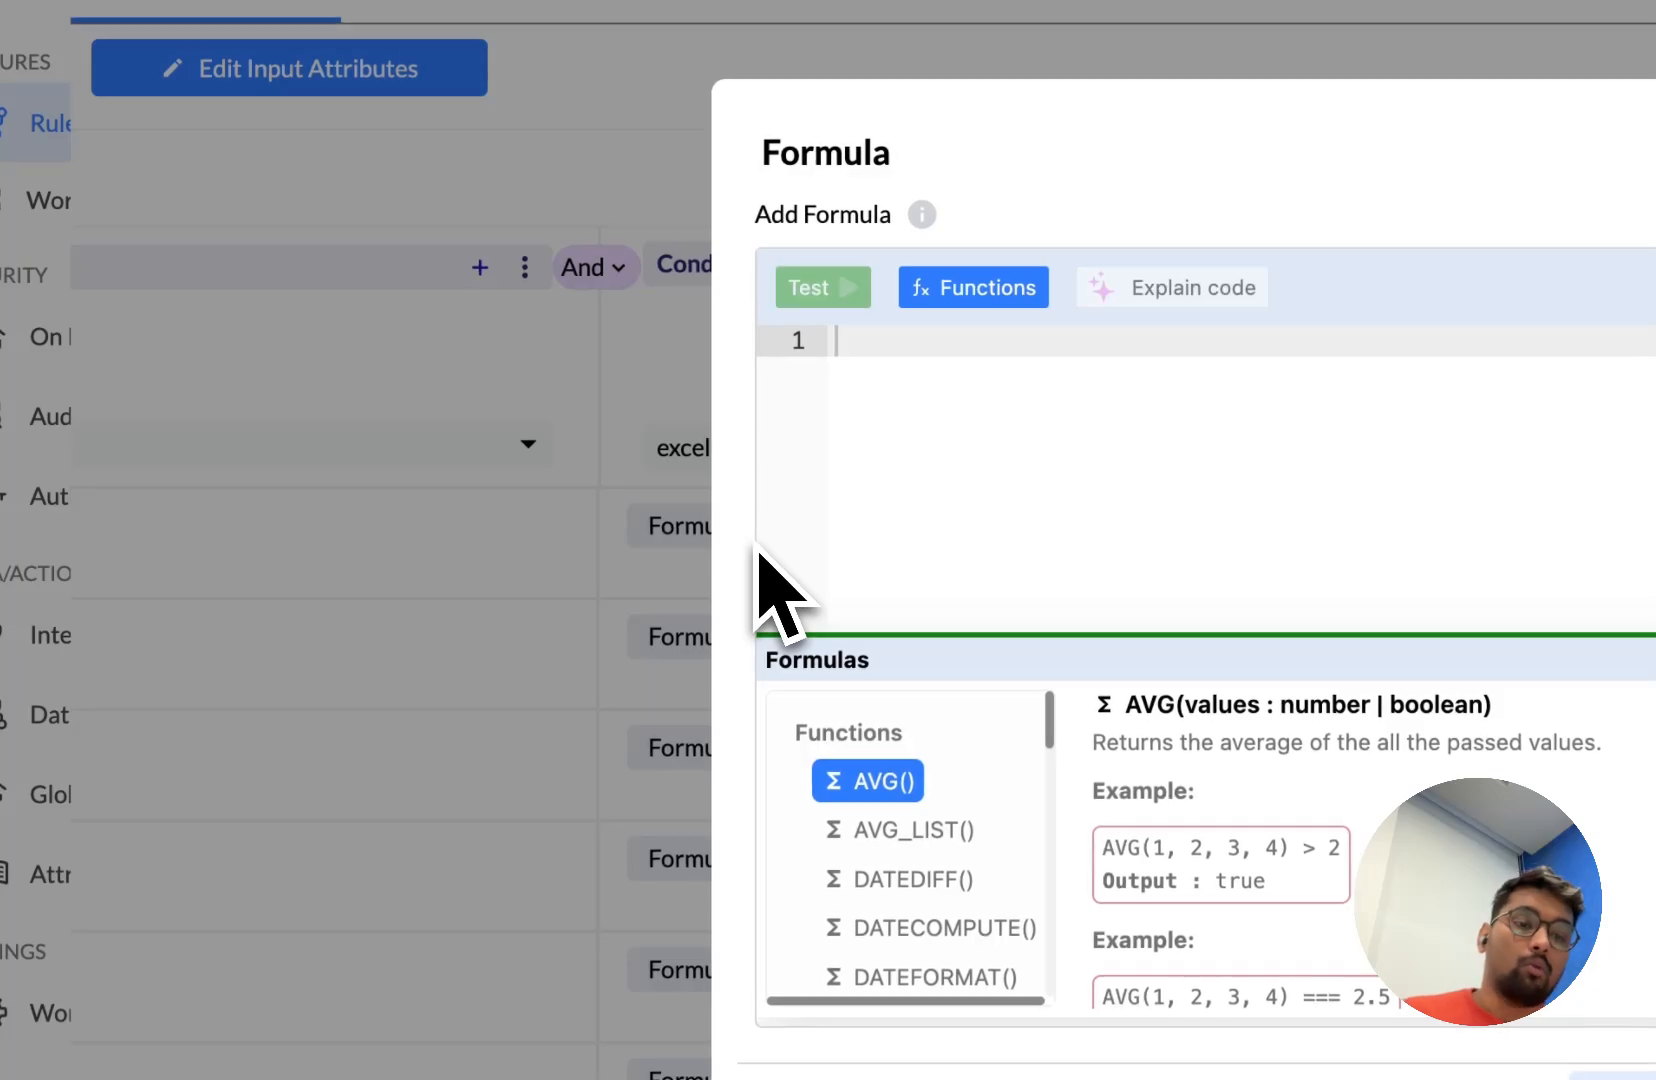
pyautogui.write('const currentHour = HOUR("{{.systemVar.CurrentTime}}"); currentHour >= 10 && currentHour < 21')
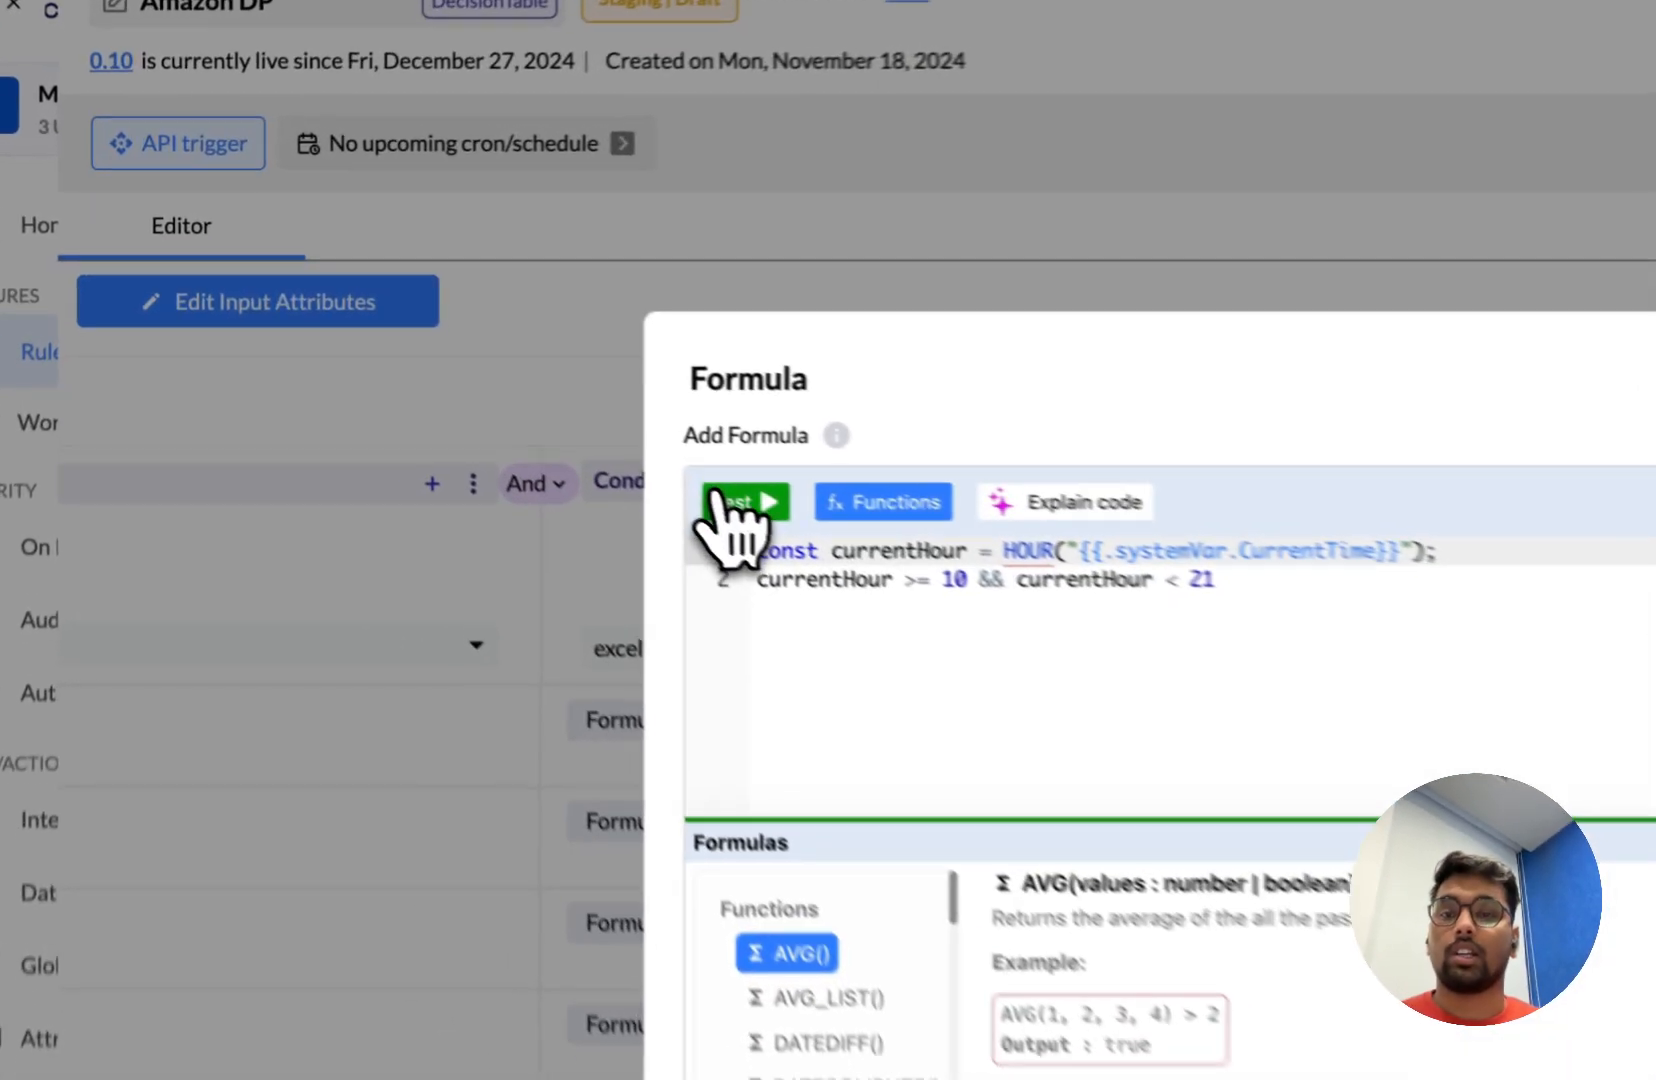
pyautogui.click(495, 373)
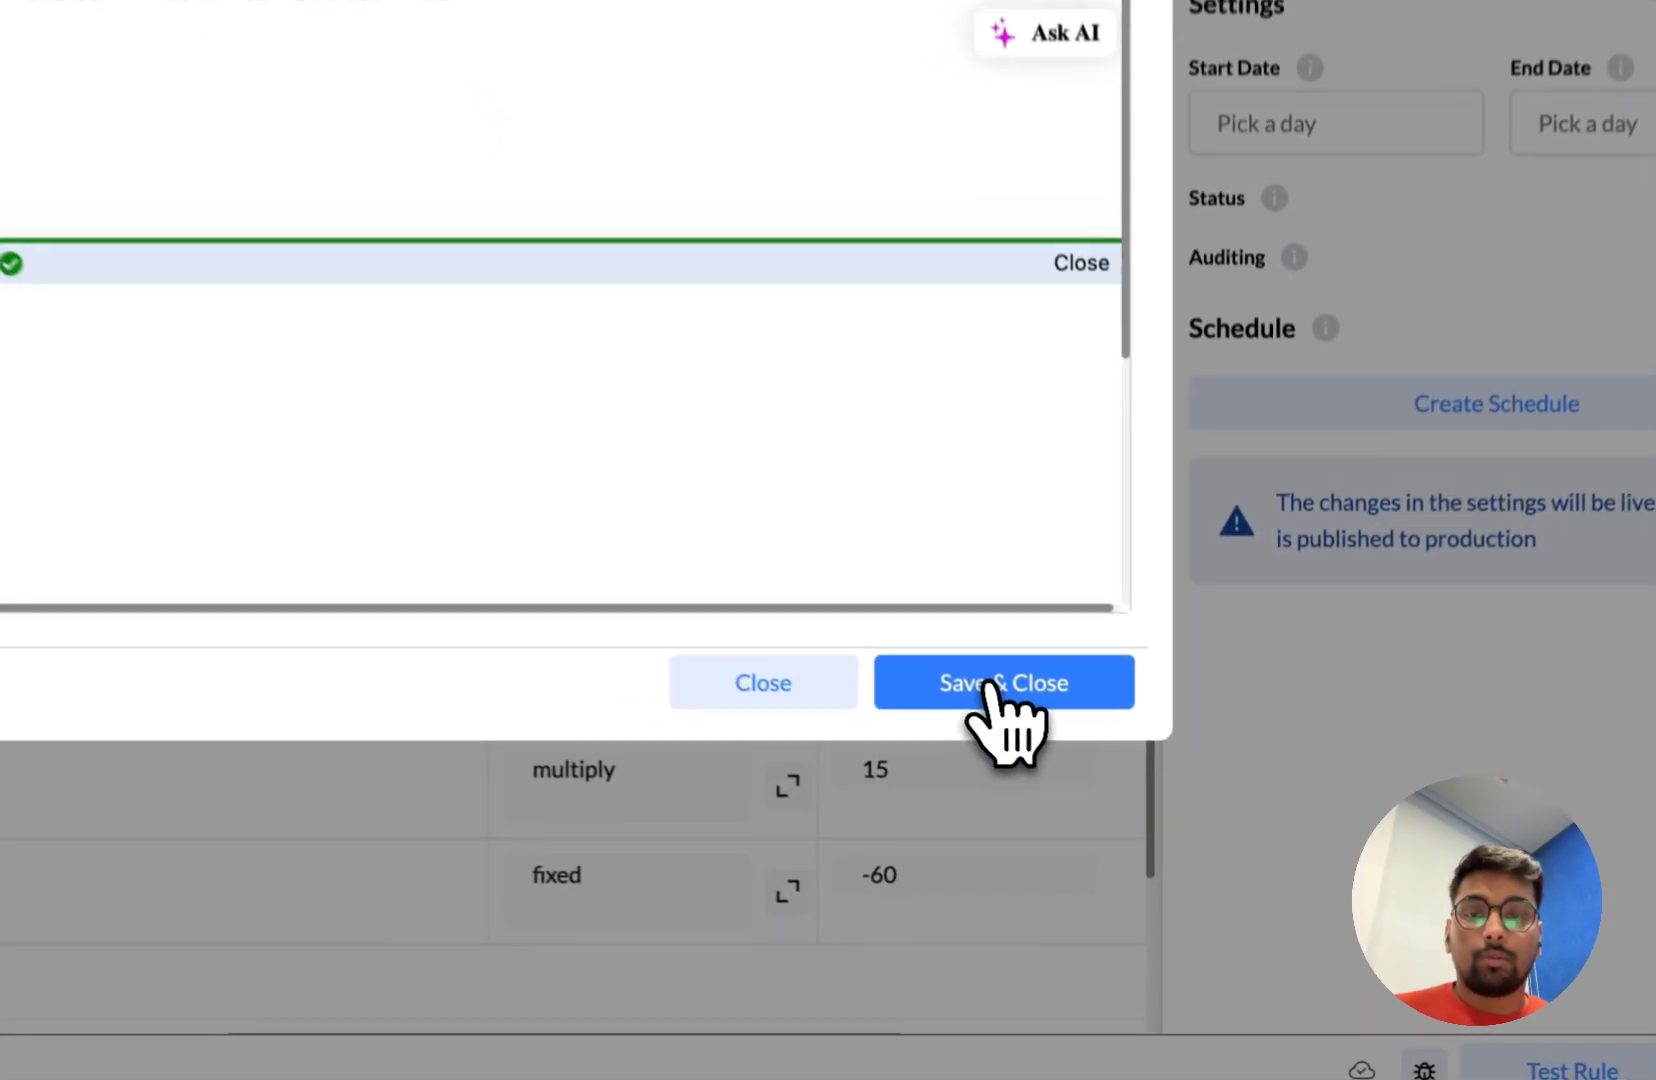
pyautogui.click(1110, 827)
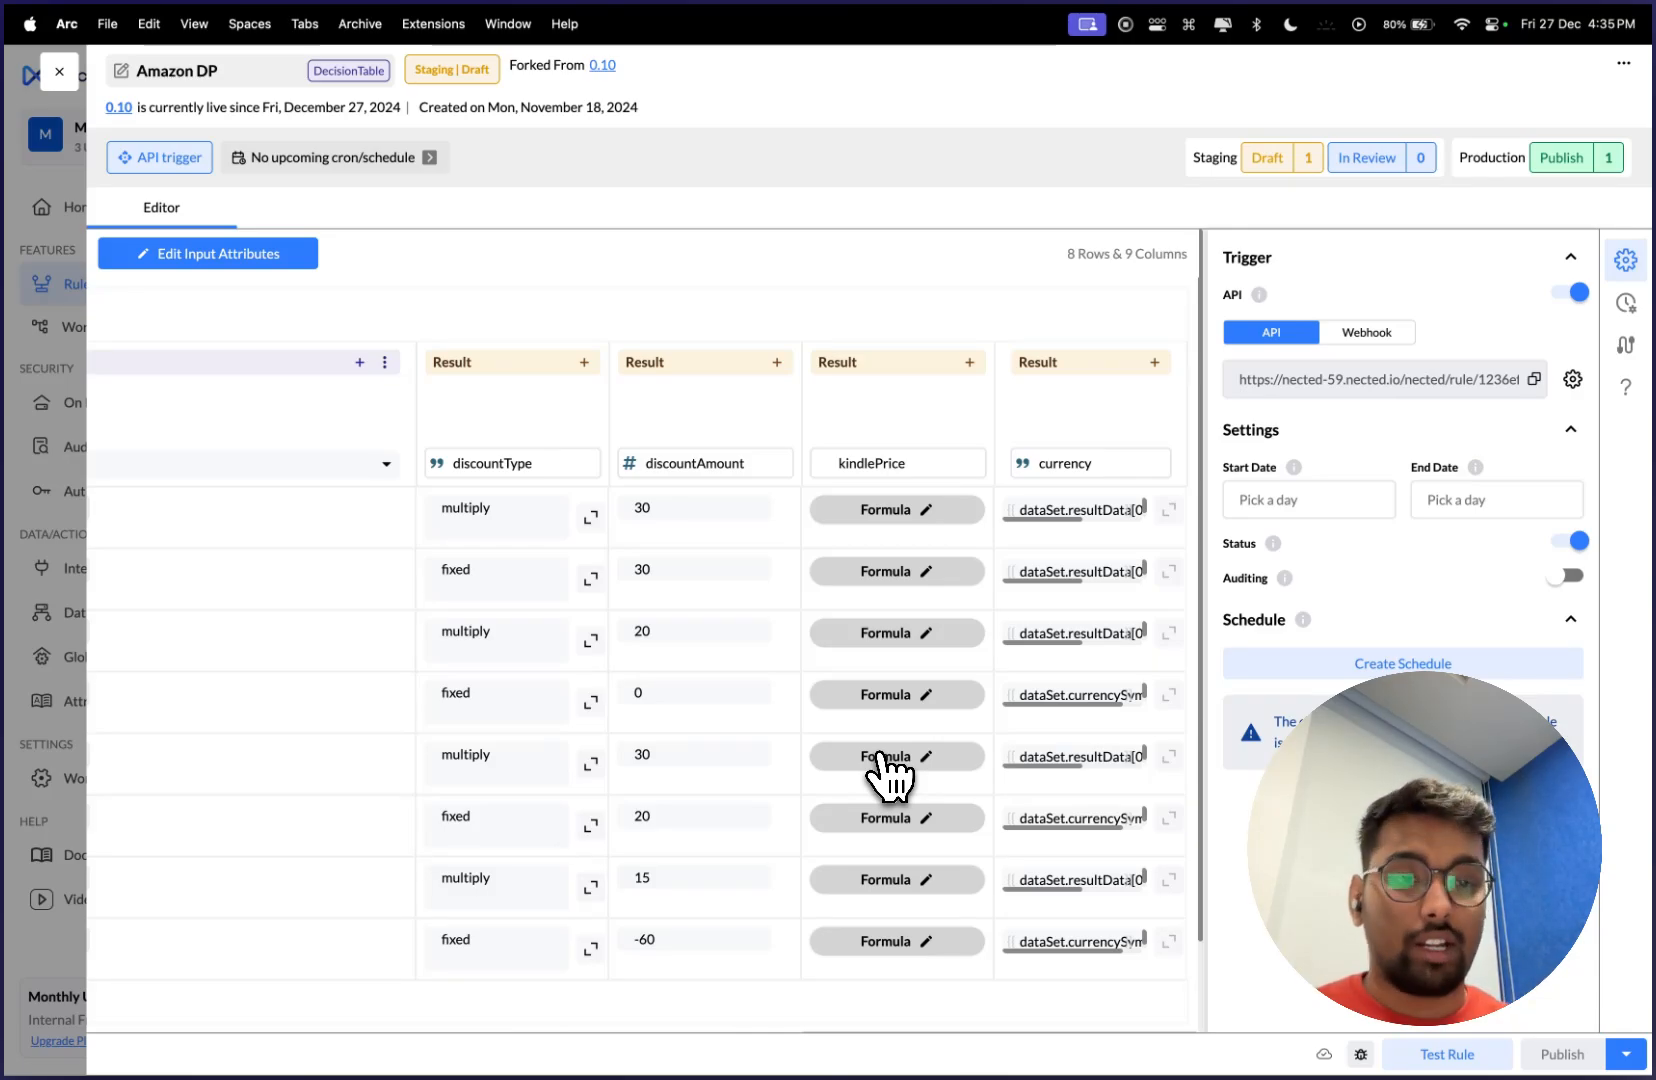
# Check the table's conditions and results, inspect the first row's kindlePrice formula, and close the formula editor
pyautogui.hscroll(-10, 447, 776)
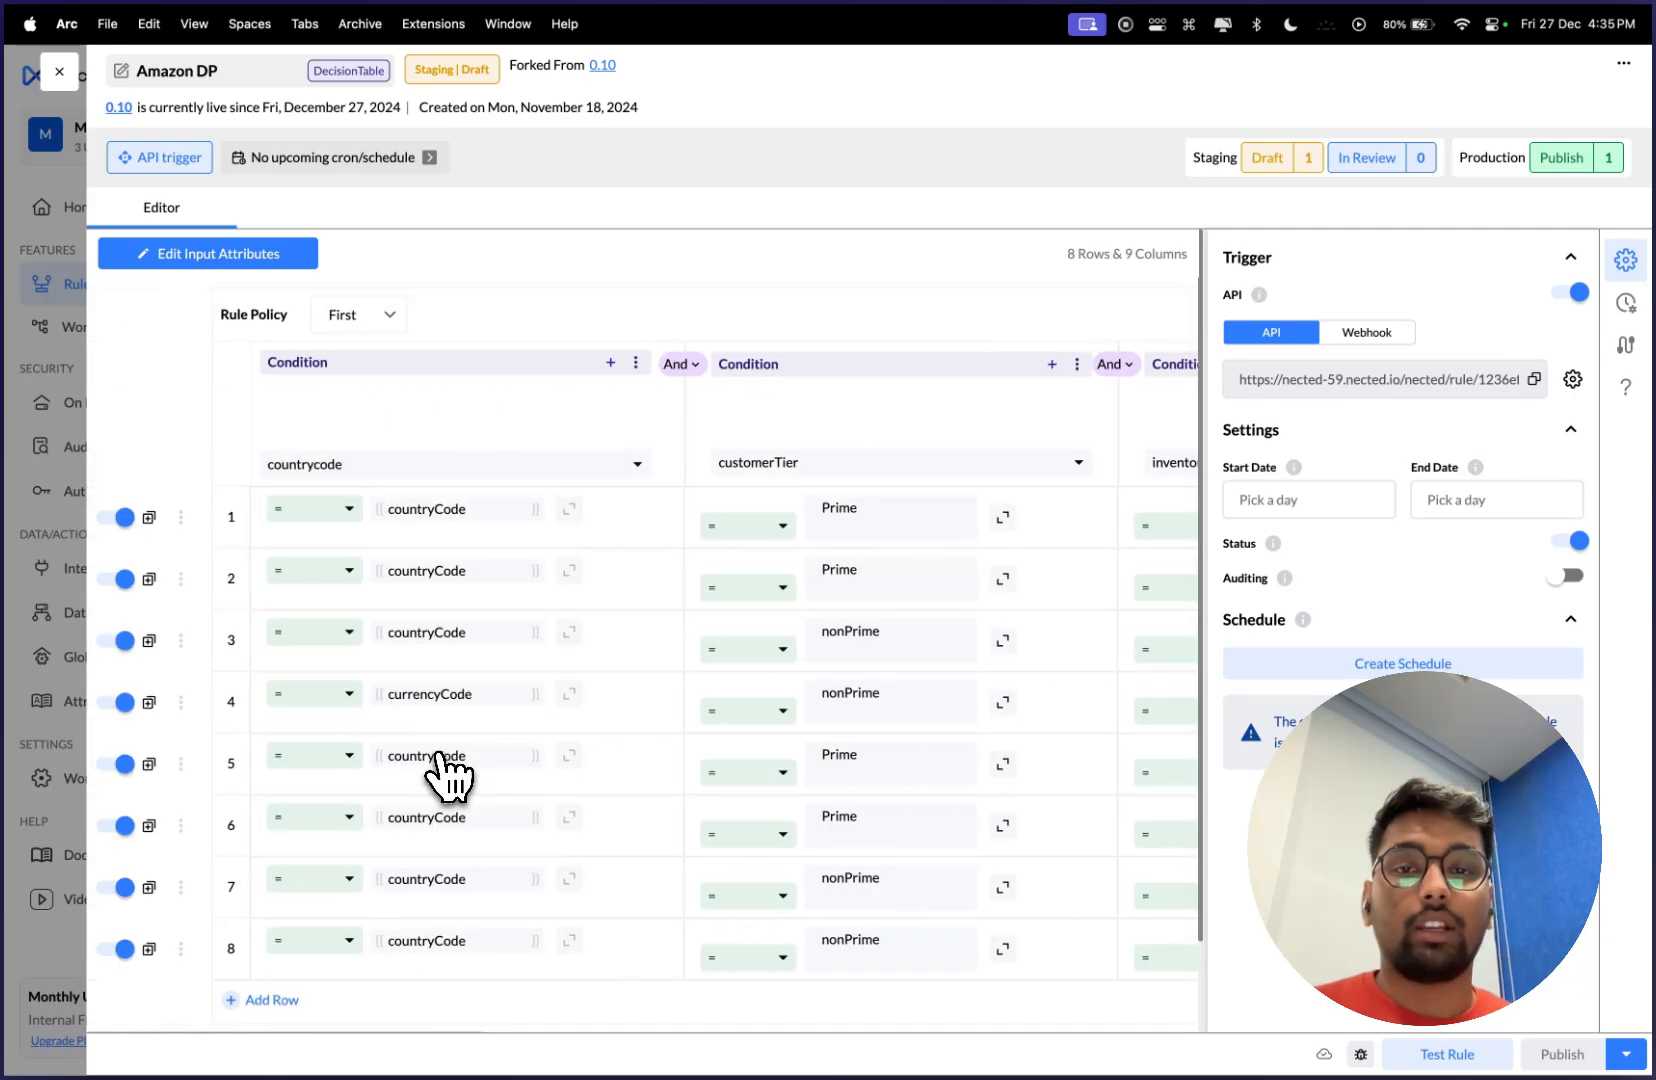
pyautogui.hscroll(10, 446, 772)
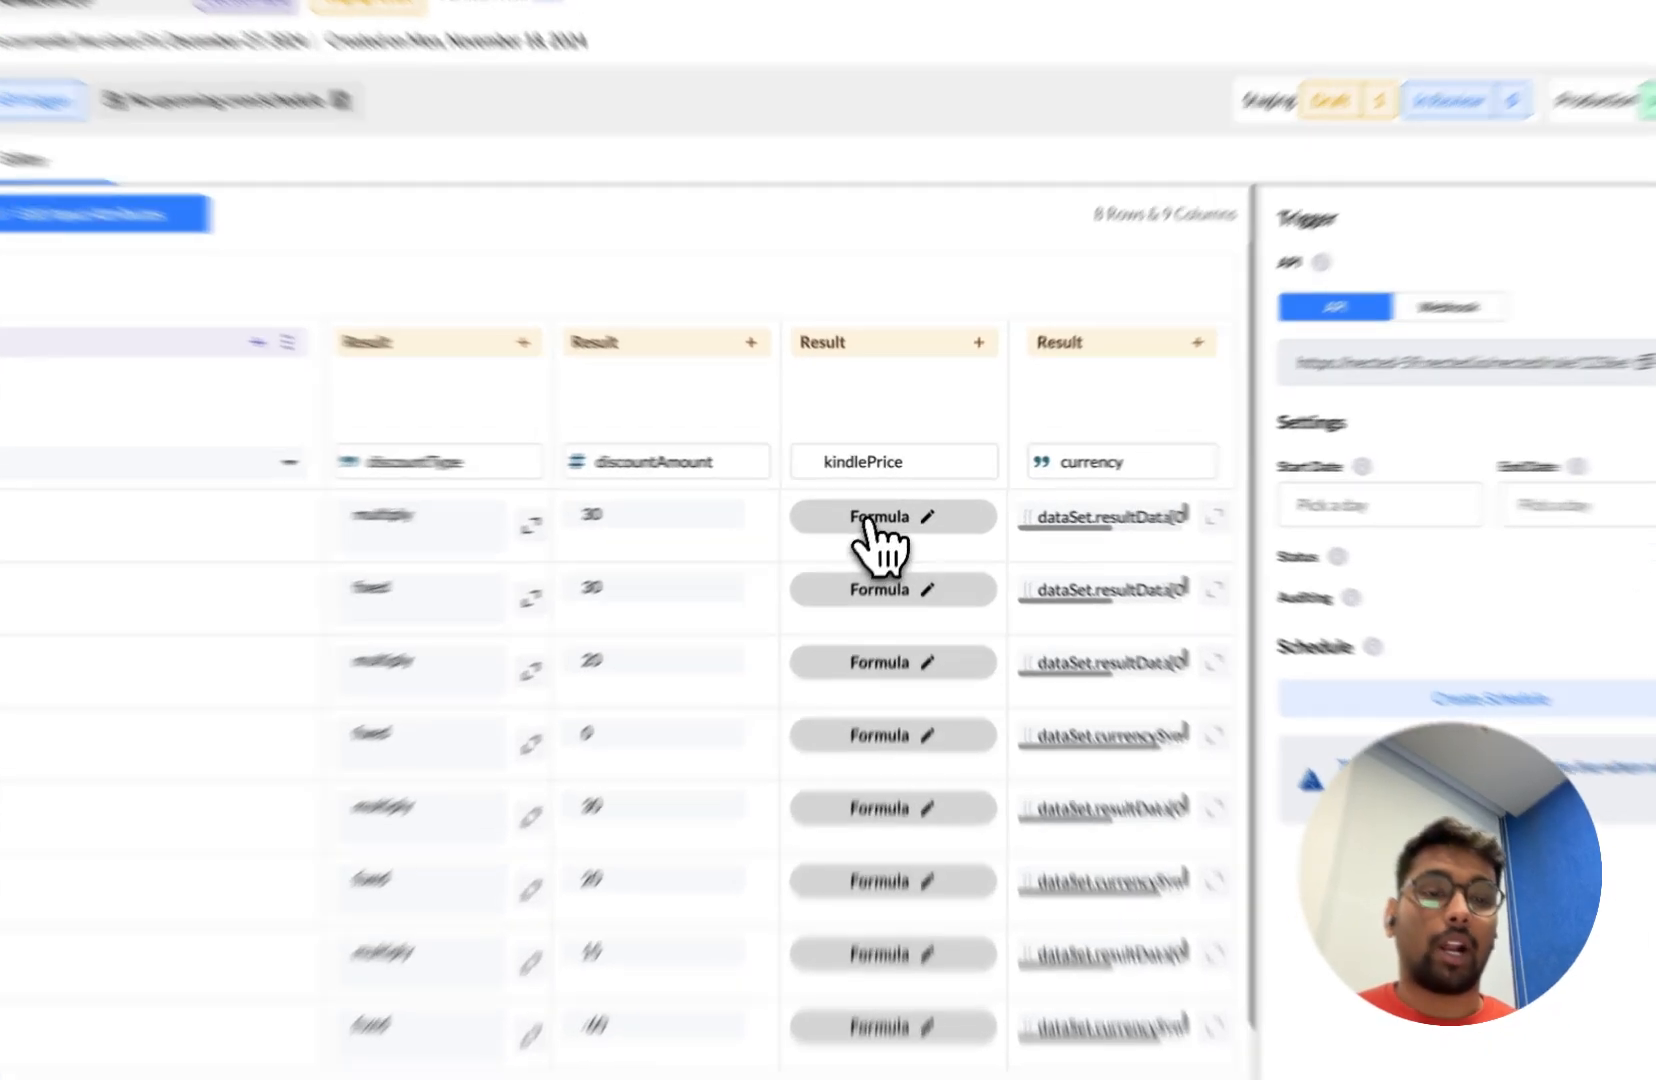
pyautogui.click(873, 508)
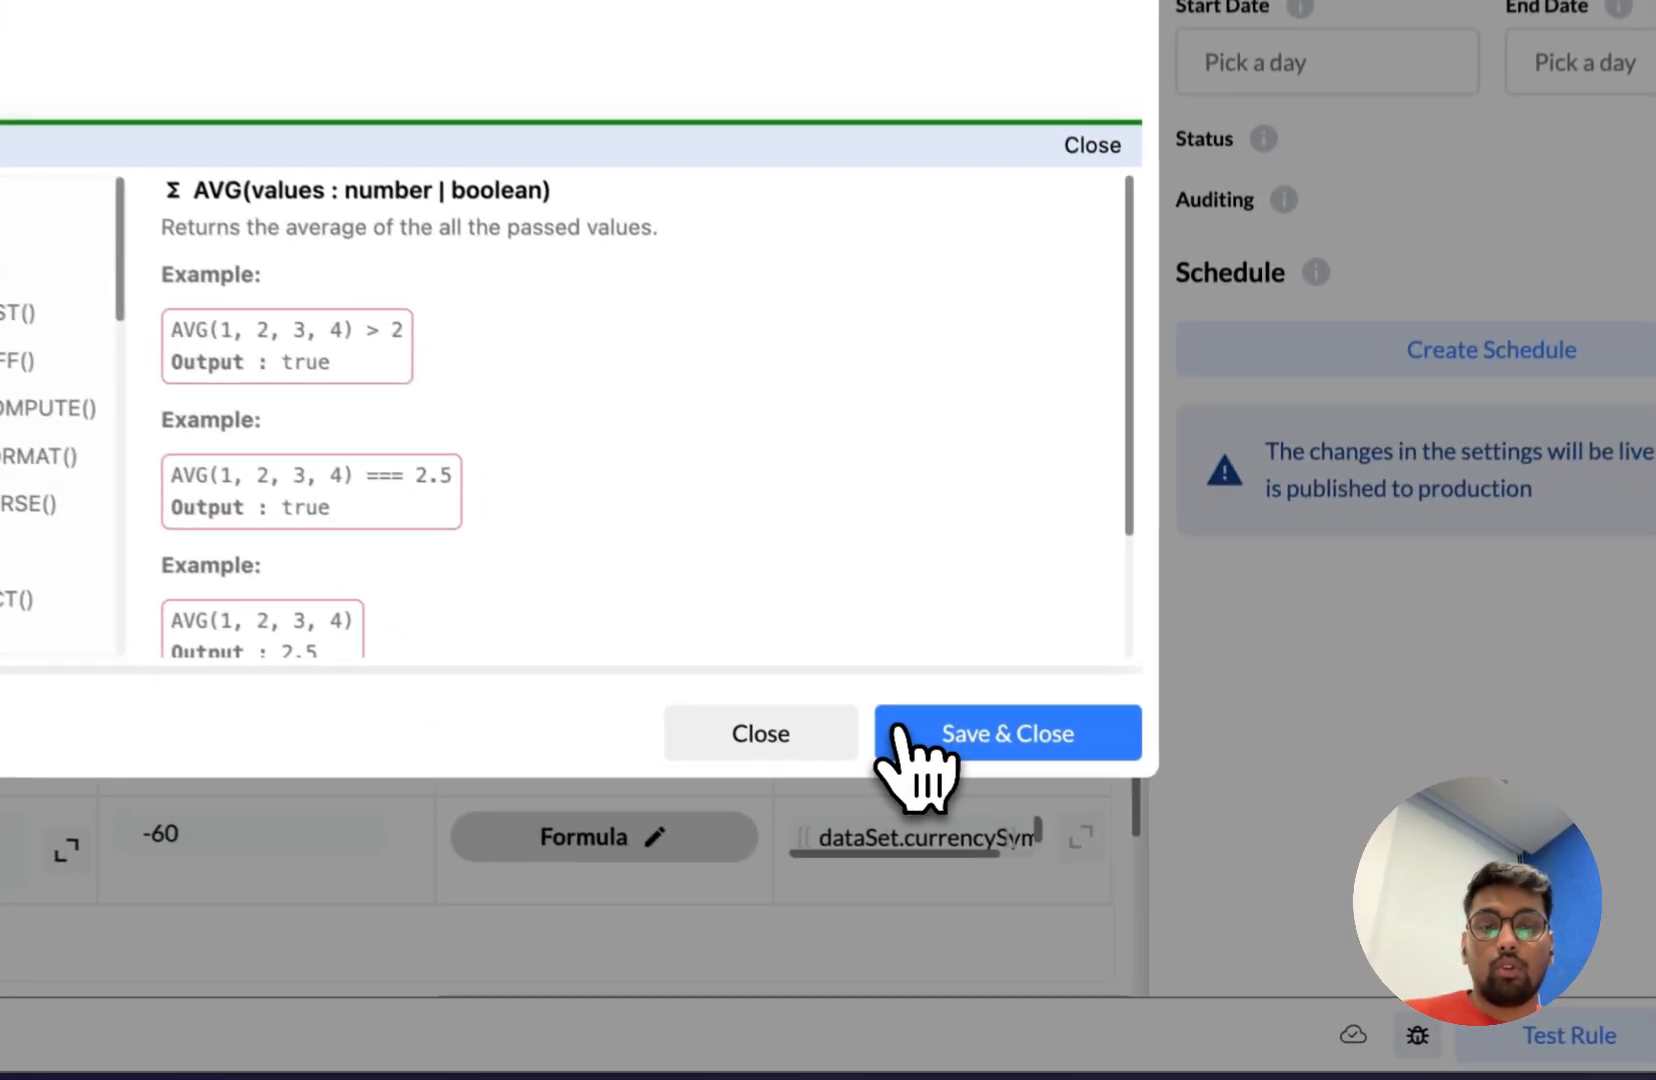
pyautogui.click(1085, 884)
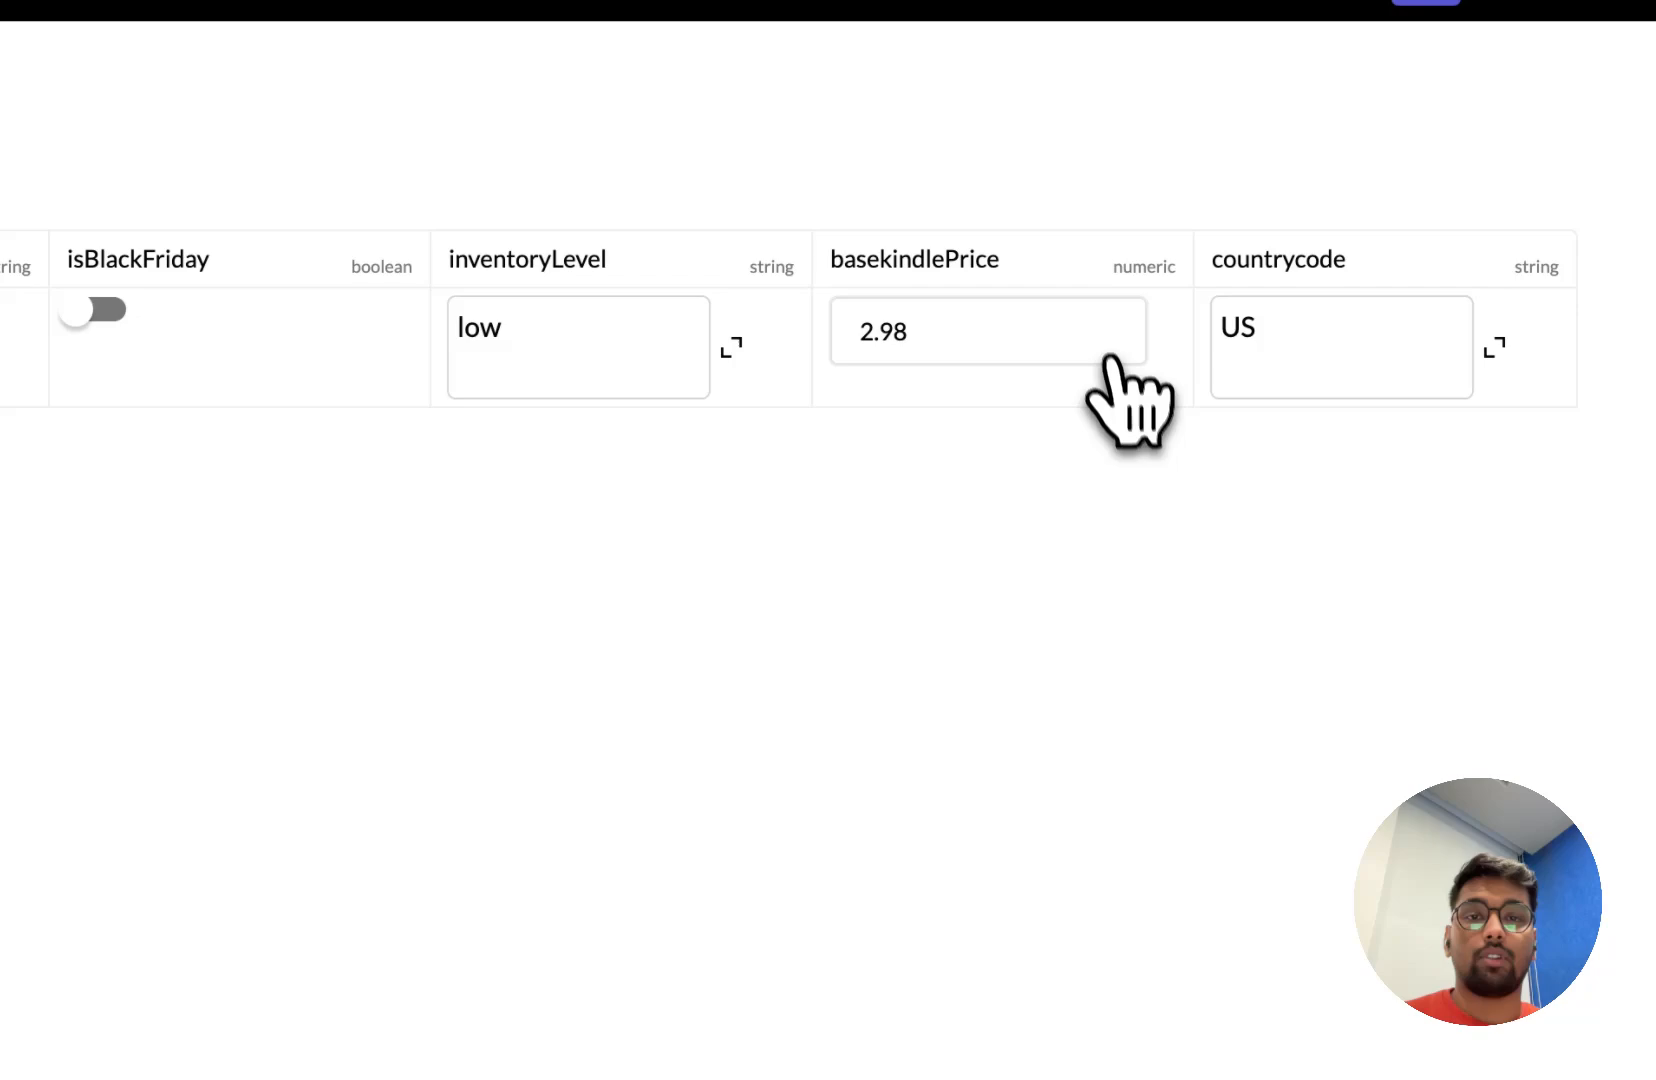
# Test the rule with the sample US inputs, and change the test's basekindlePrice to 248 and countrycode to IN
pyautogui.click(1582, 550)
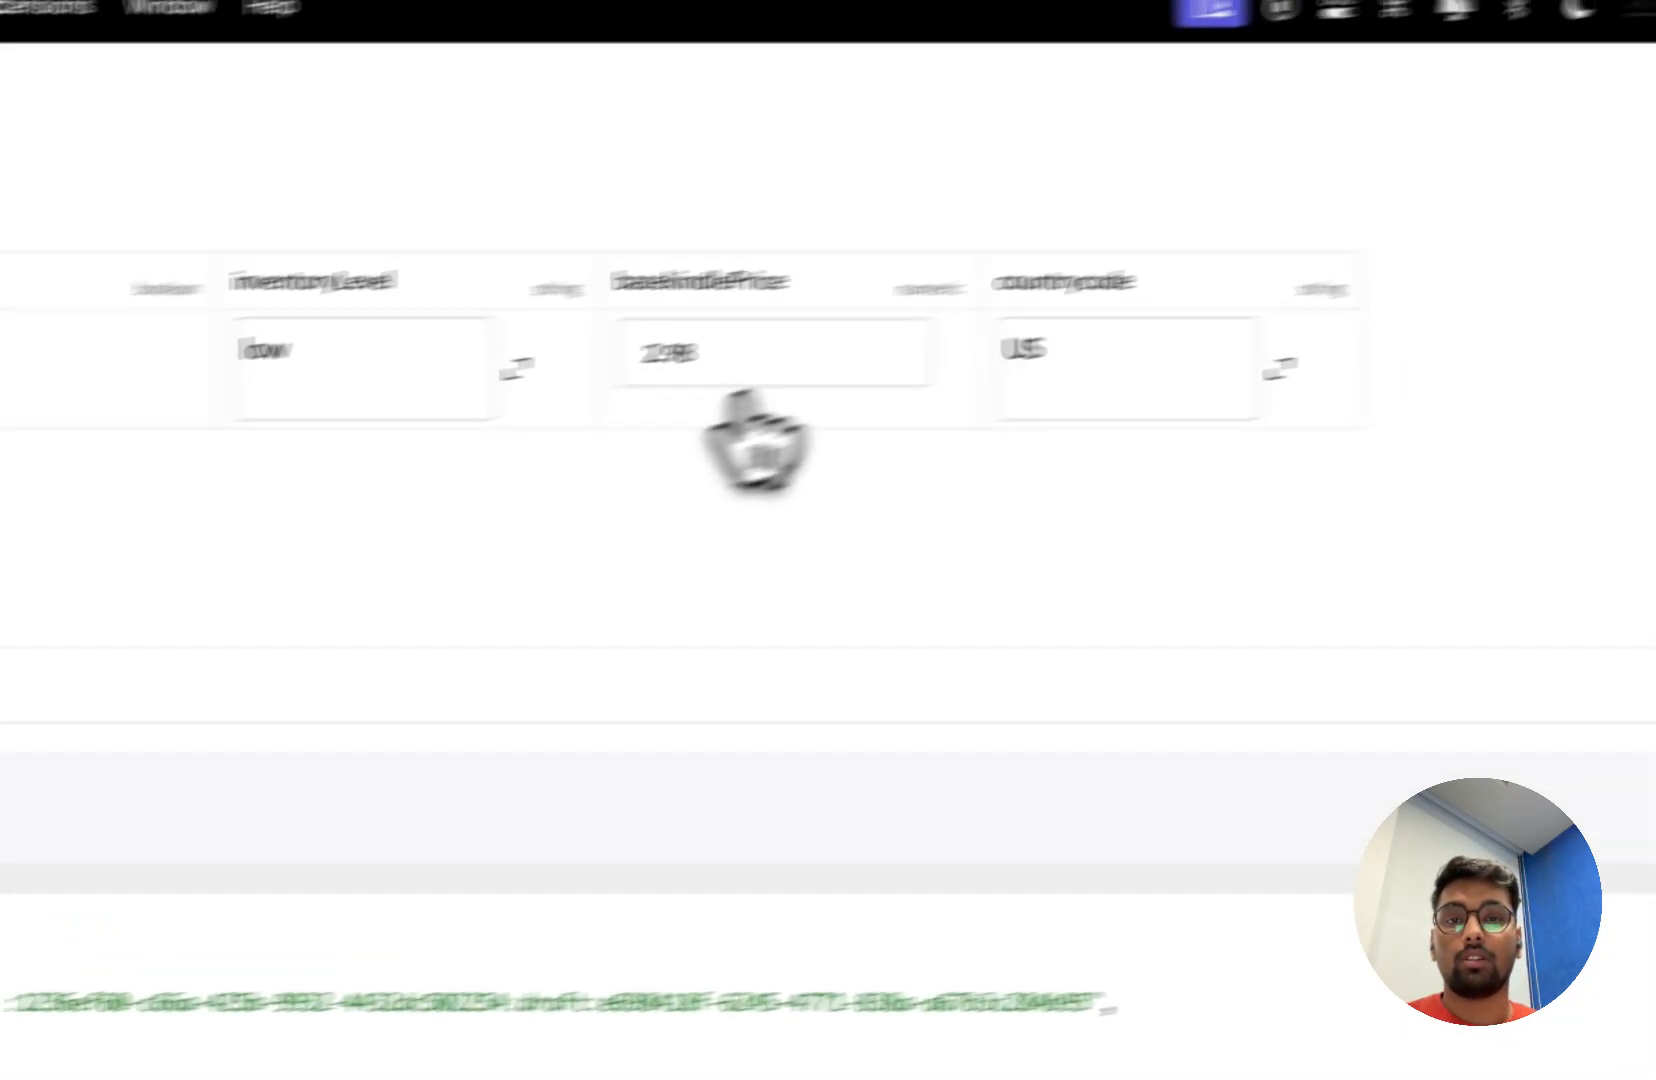
pyautogui.tripleClick(714, 369)
pyautogui.press('BackSpace')
pyautogui.write('24')
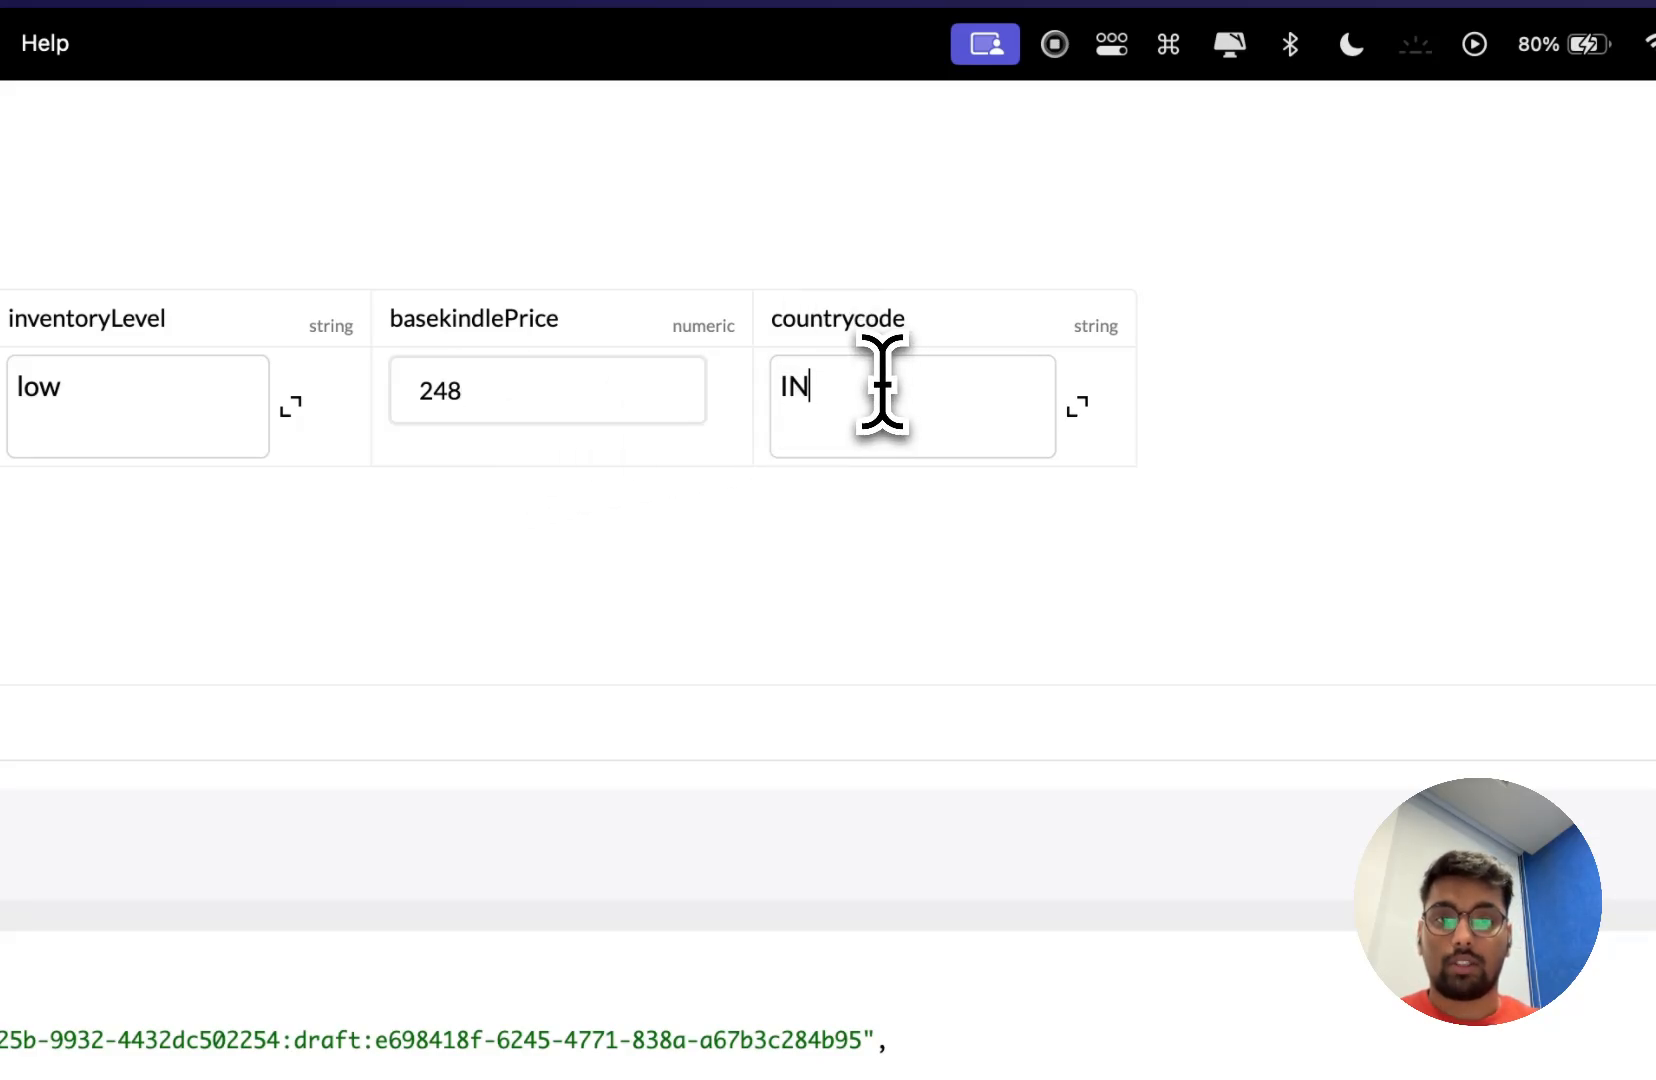
# Test the rule with basekindlePrice 248 and countrycode IN, inspect the output block, and close the test
pyautogui.click(1462, 622)
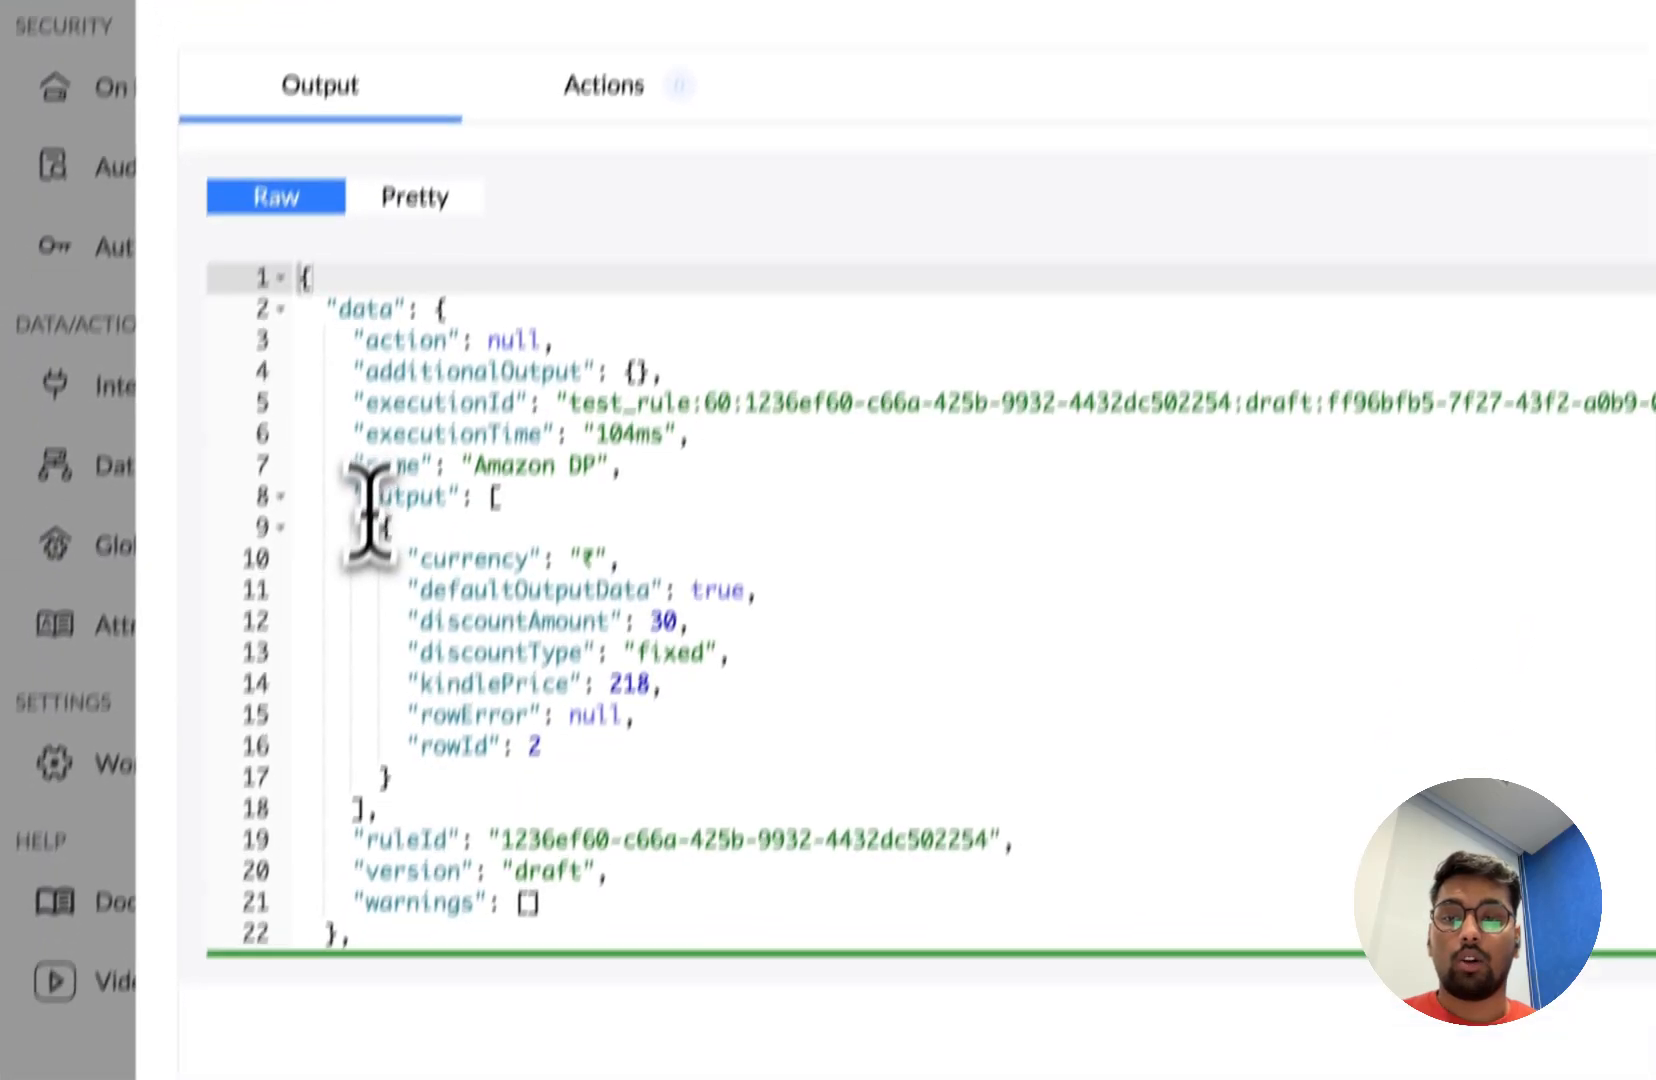
pyautogui.moveTo(368, 497); pyautogui.dragTo(697, 740)
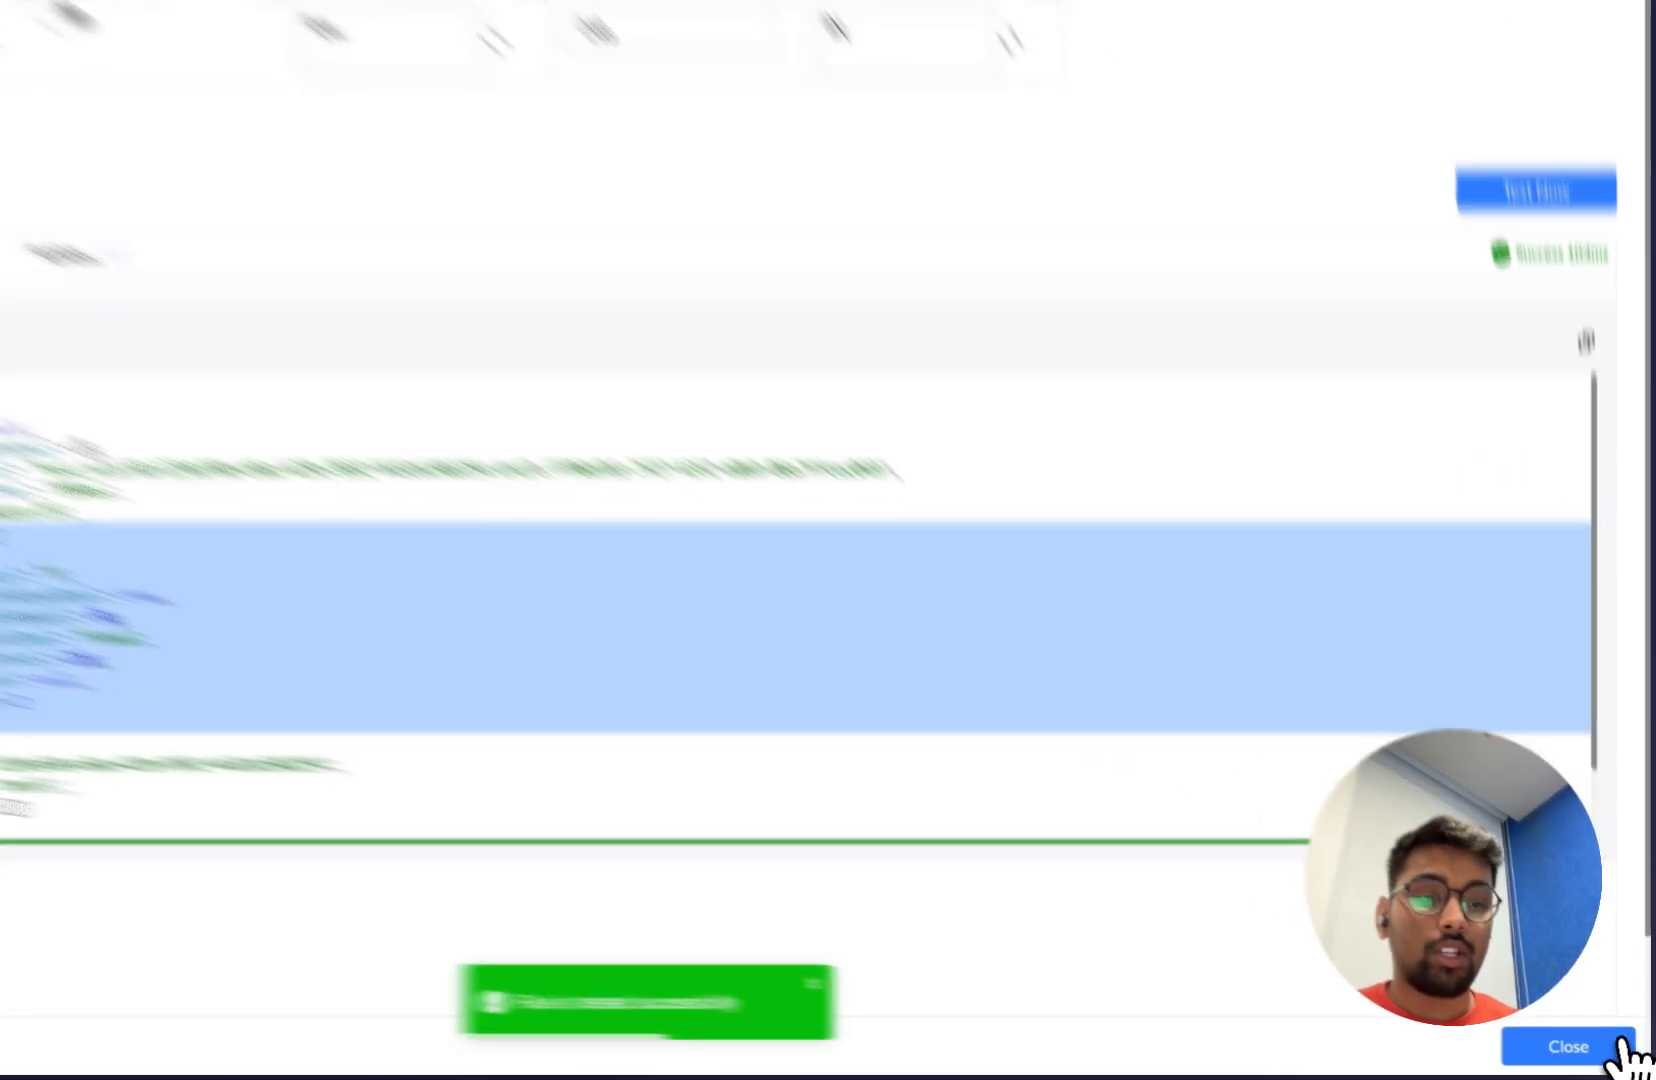
pyautogui.click(1600, 1052)
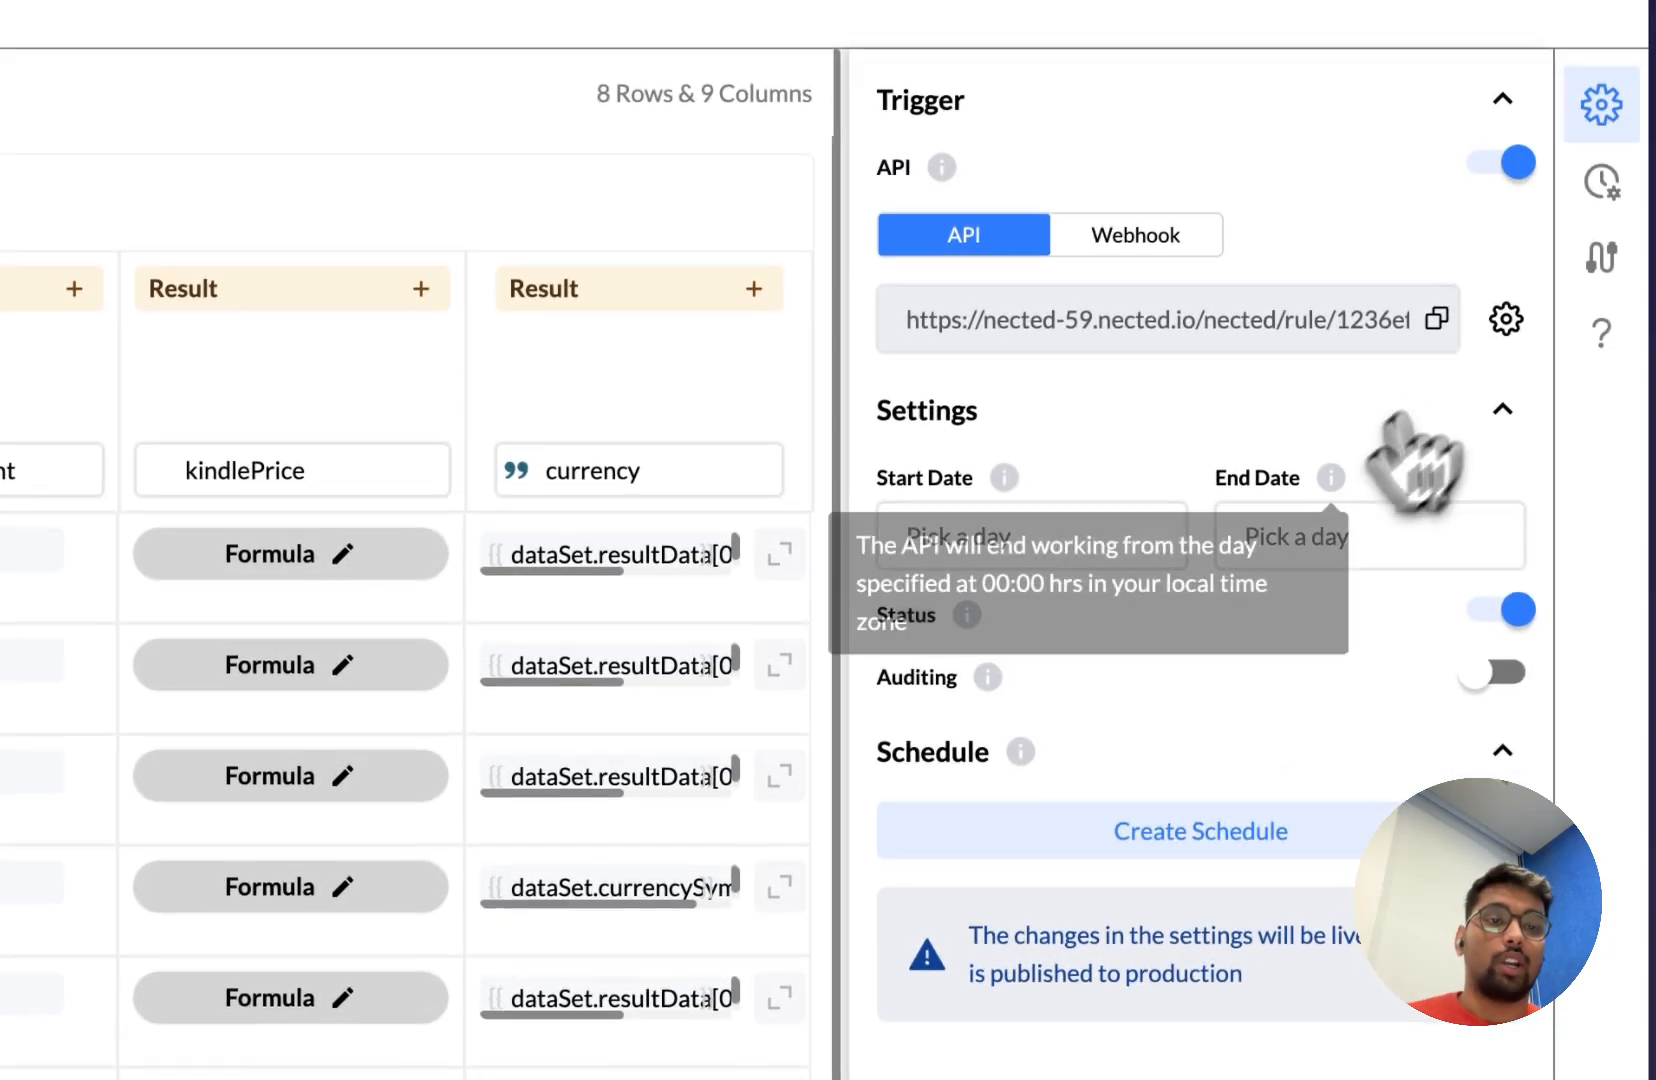
# Open the rule's API settings for reference, and in VS Code's price.js set the requestBody's basekindlePrice to 248 and countrycode to "IN"
pyautogui.click(1505, 340)
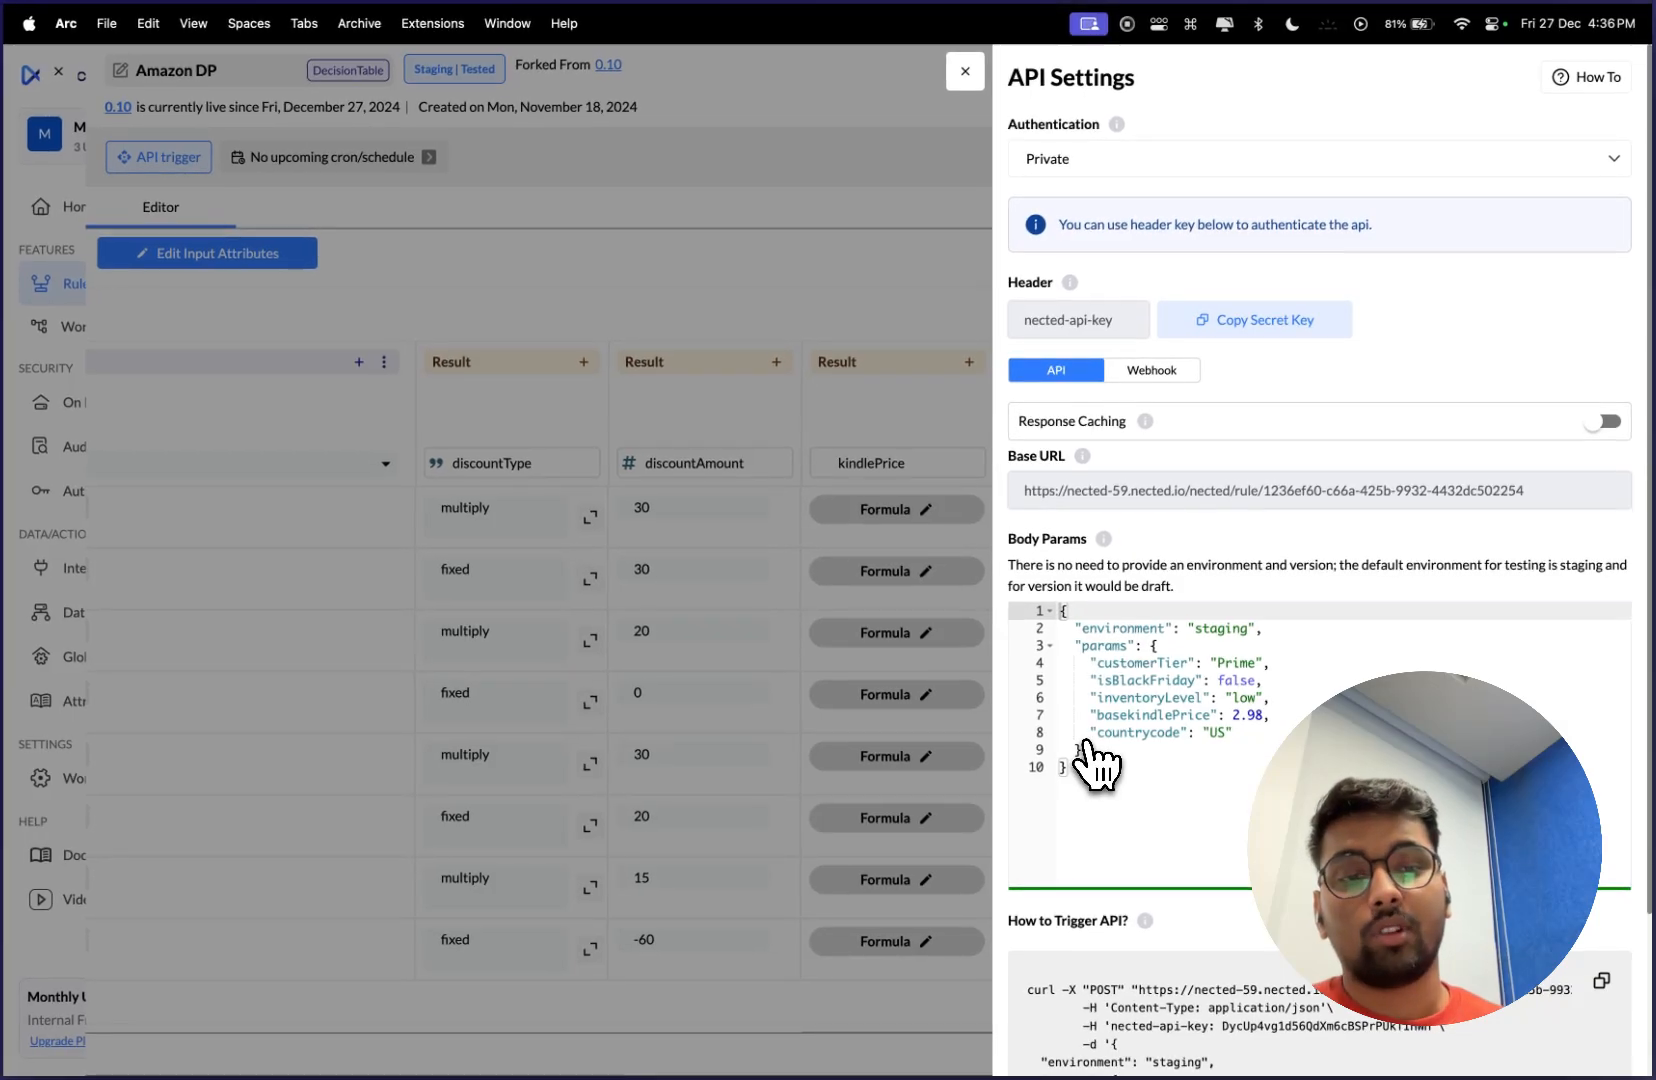
pyautogui.hotkey('ctrl', 'Right')
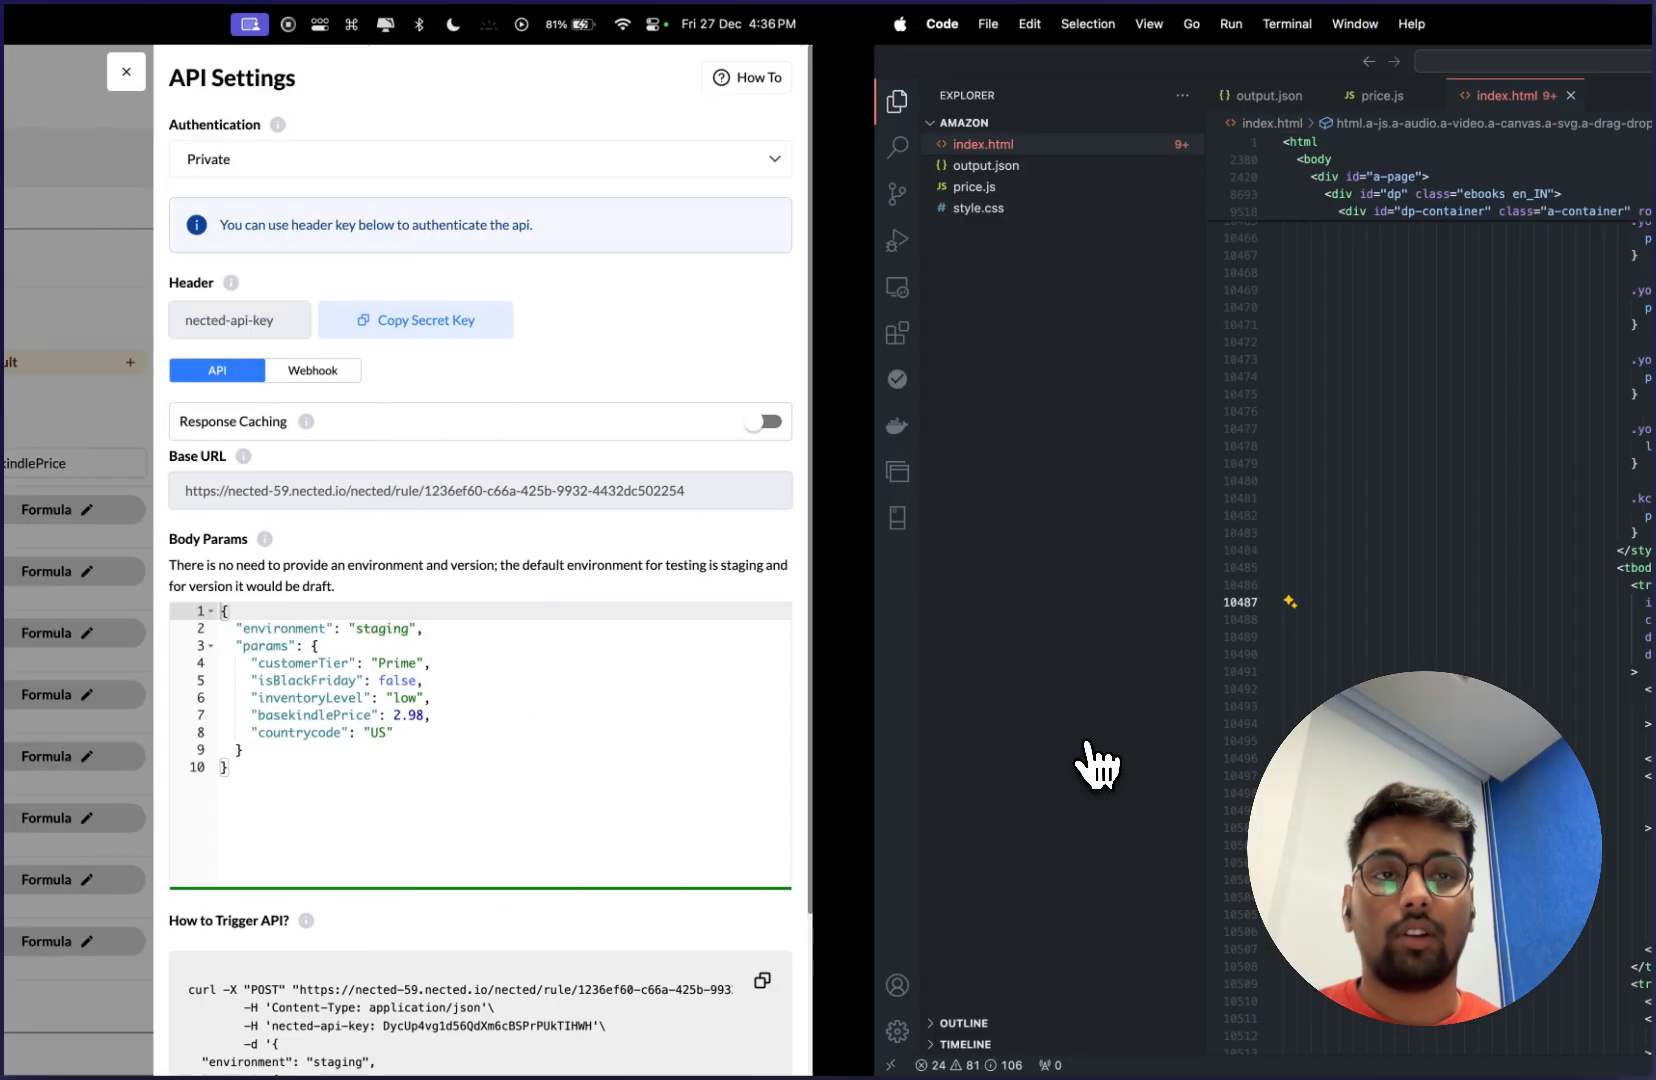
pyautogui.scroll(-20, 1098, 765)
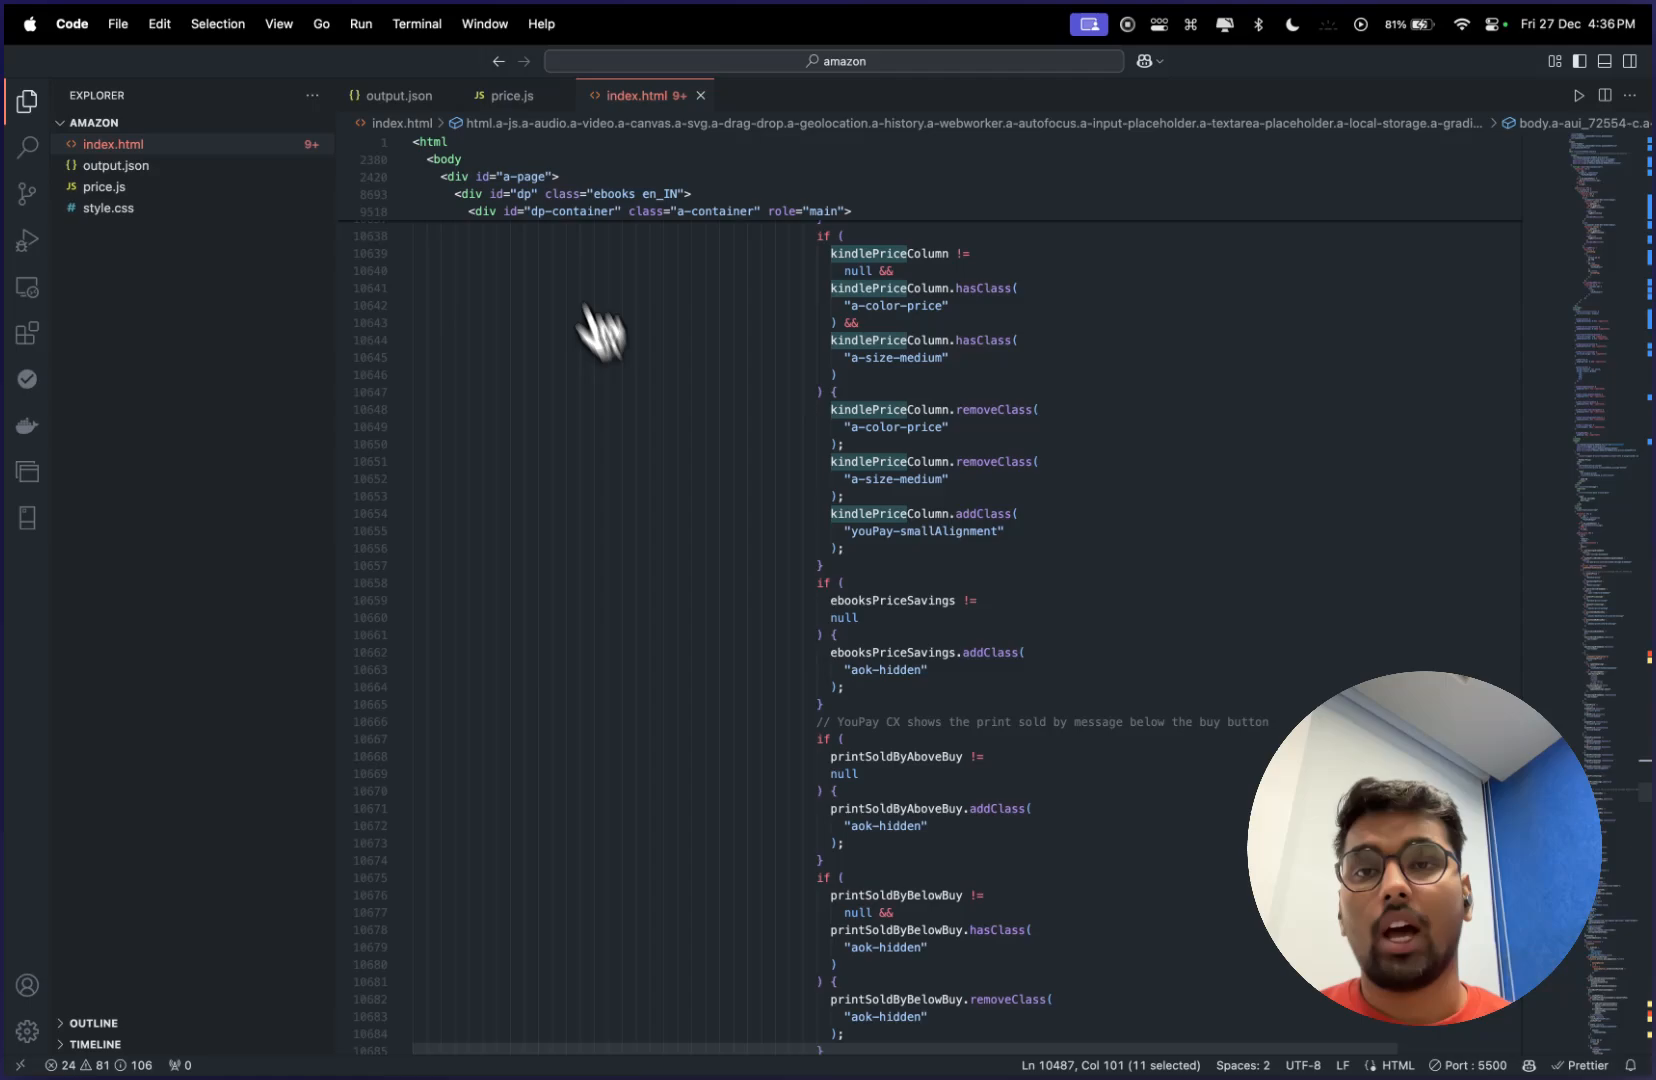
pyautogui.click(512, 95)
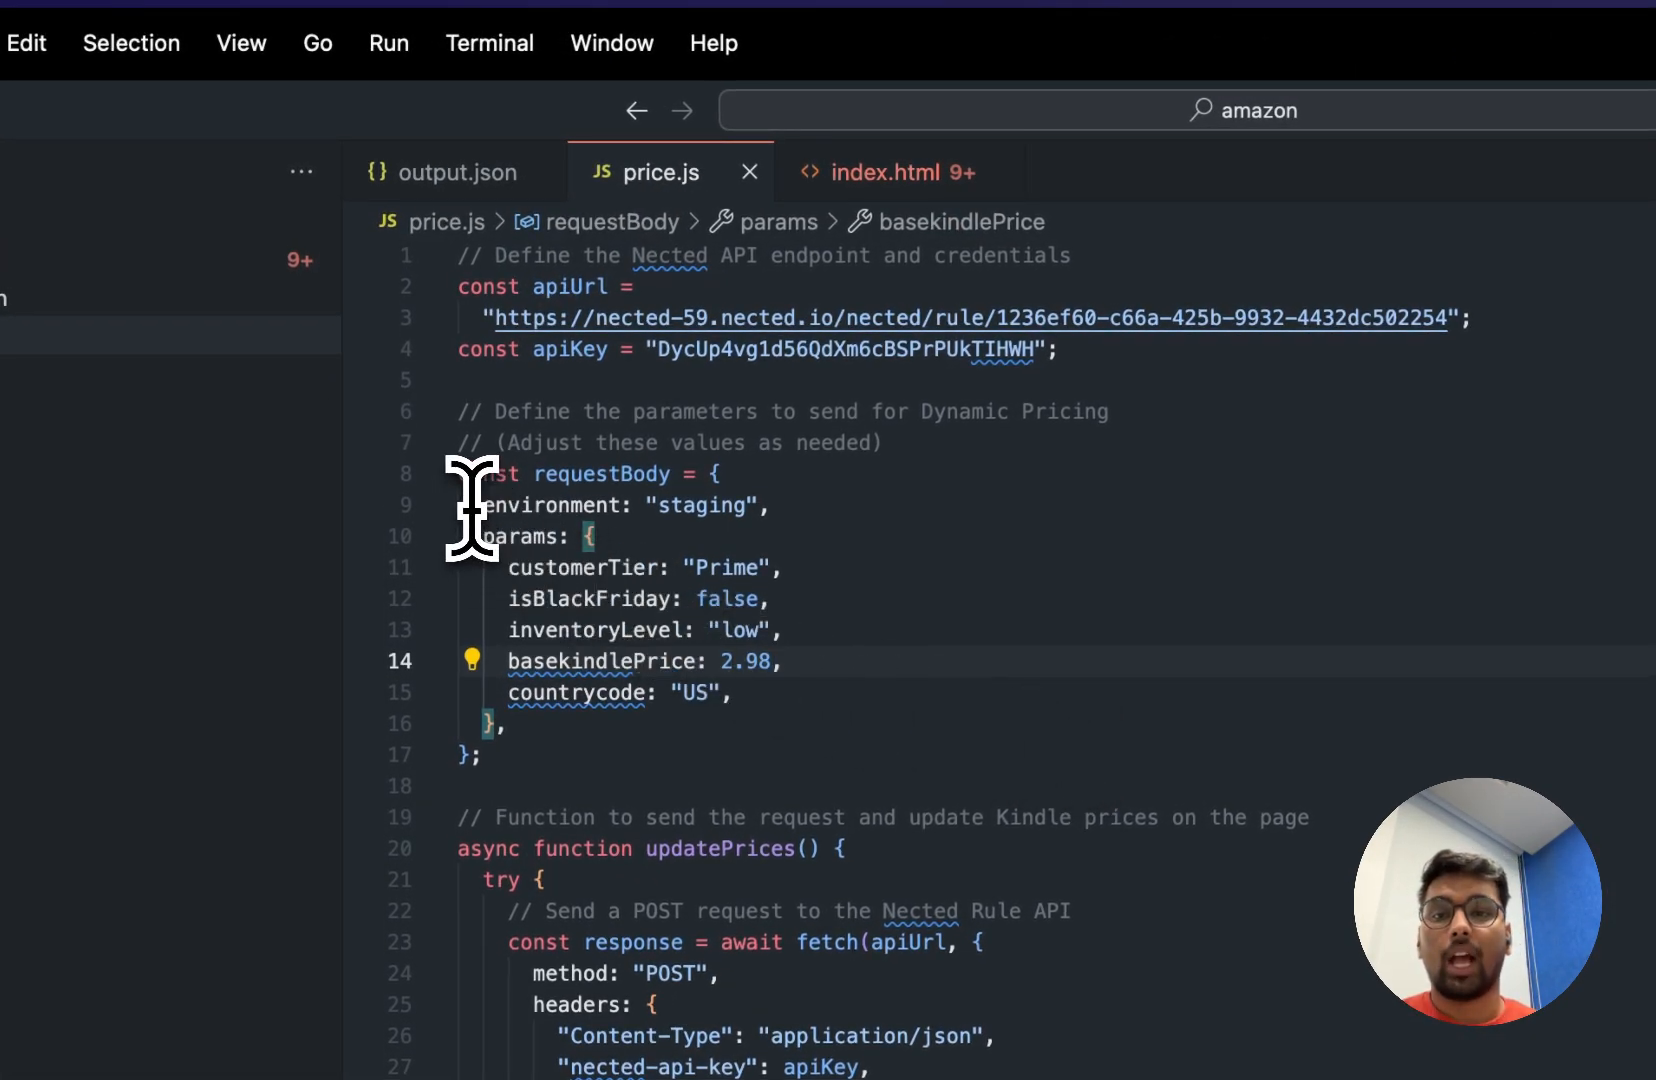
pyautogui.moveTo(471, 507); pyautogui.dragTo(635, 662)
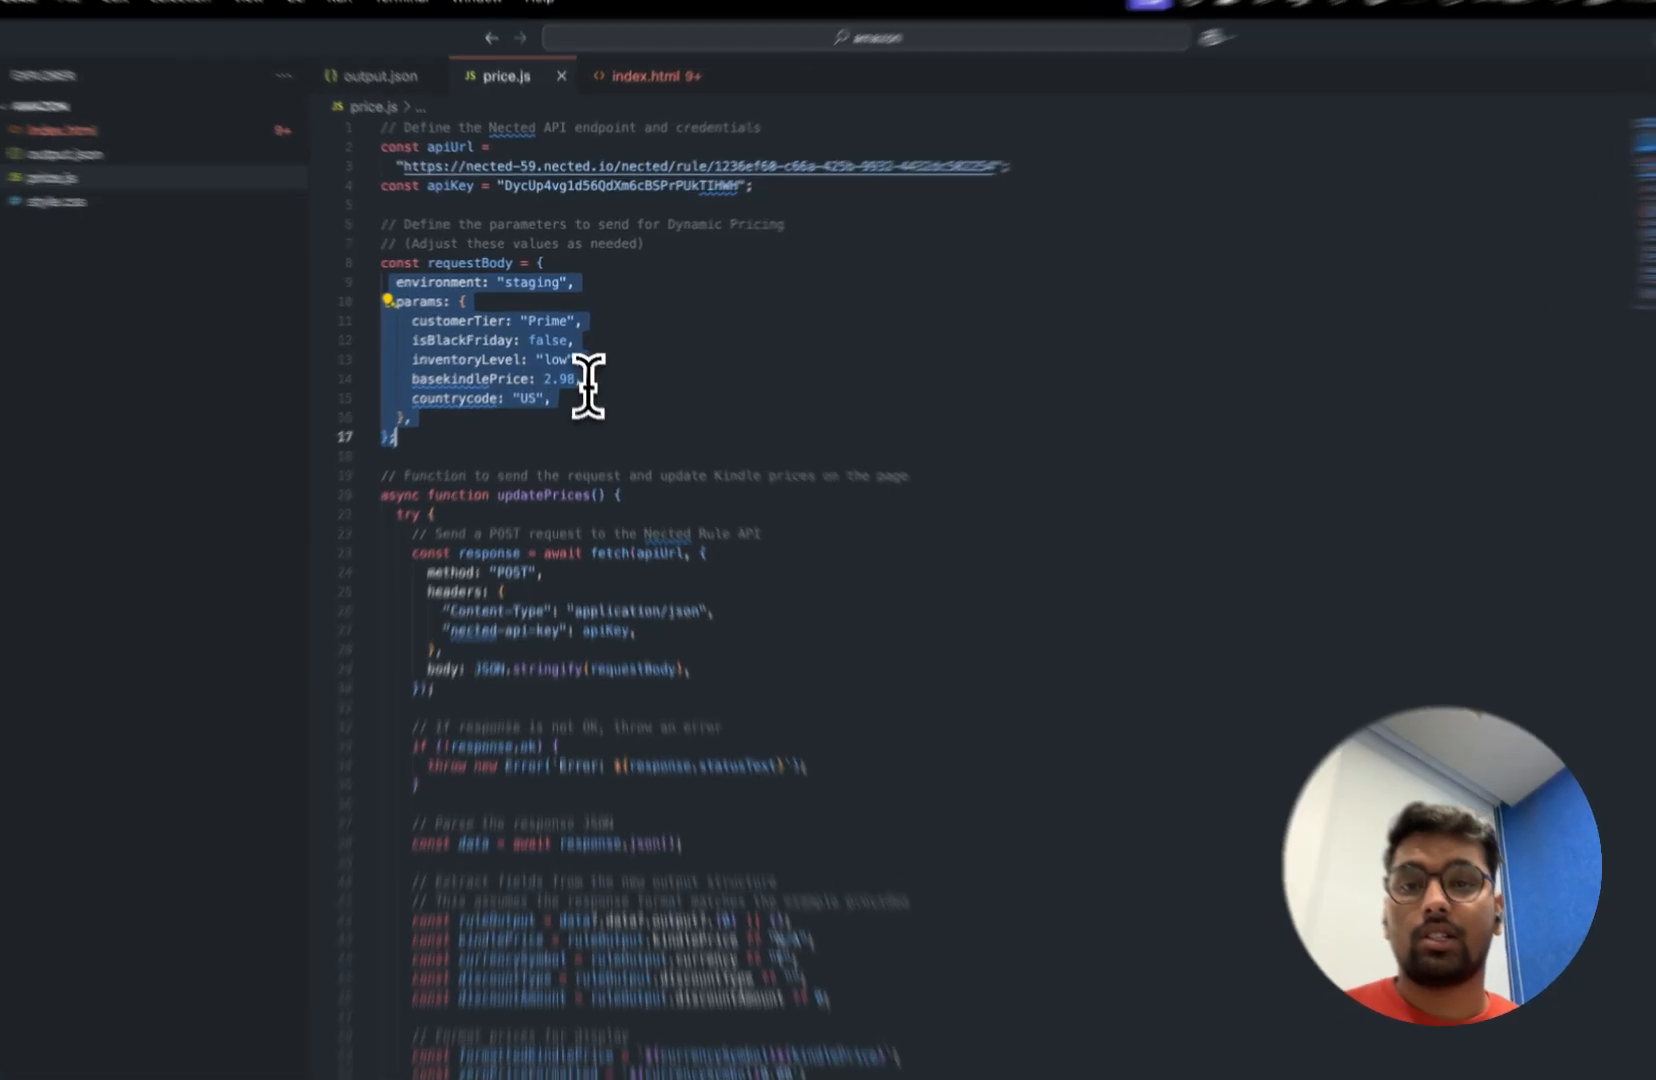
pyautogui.click(571, 368)
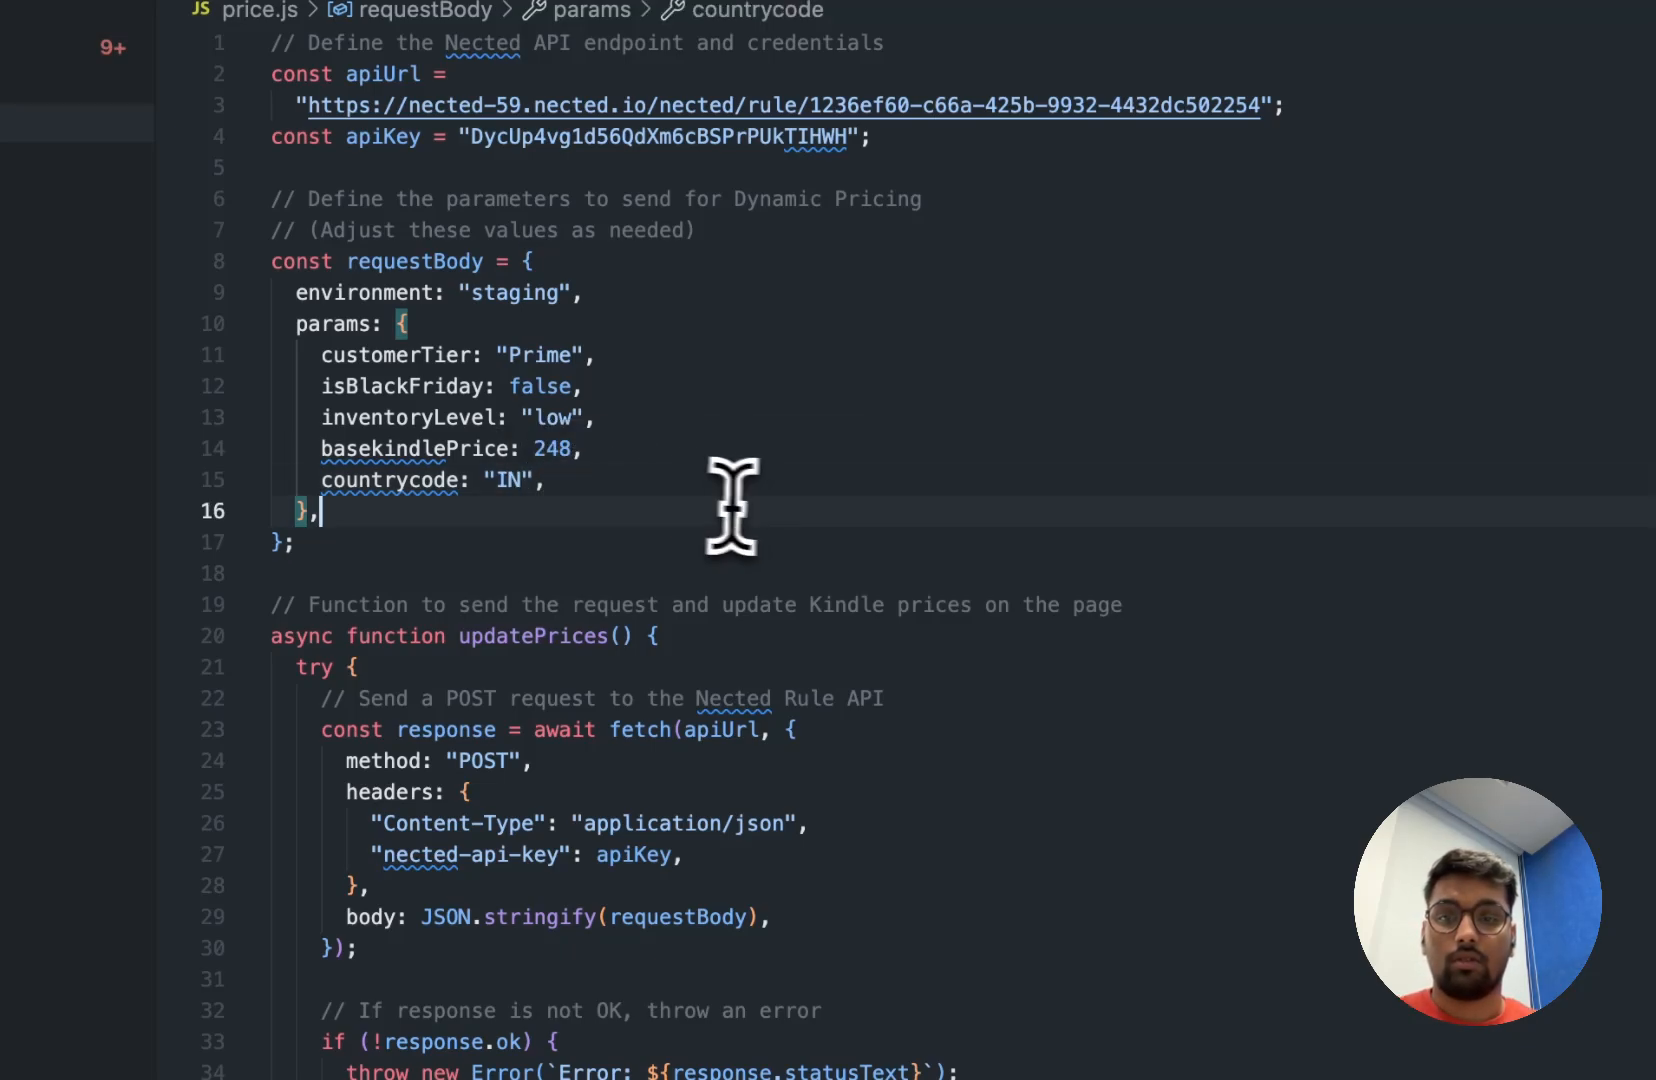
# Switch back to Nected in Arc, close the API settings, and test the rule with the default sample inputs
pyautogui.press('super+Tab')
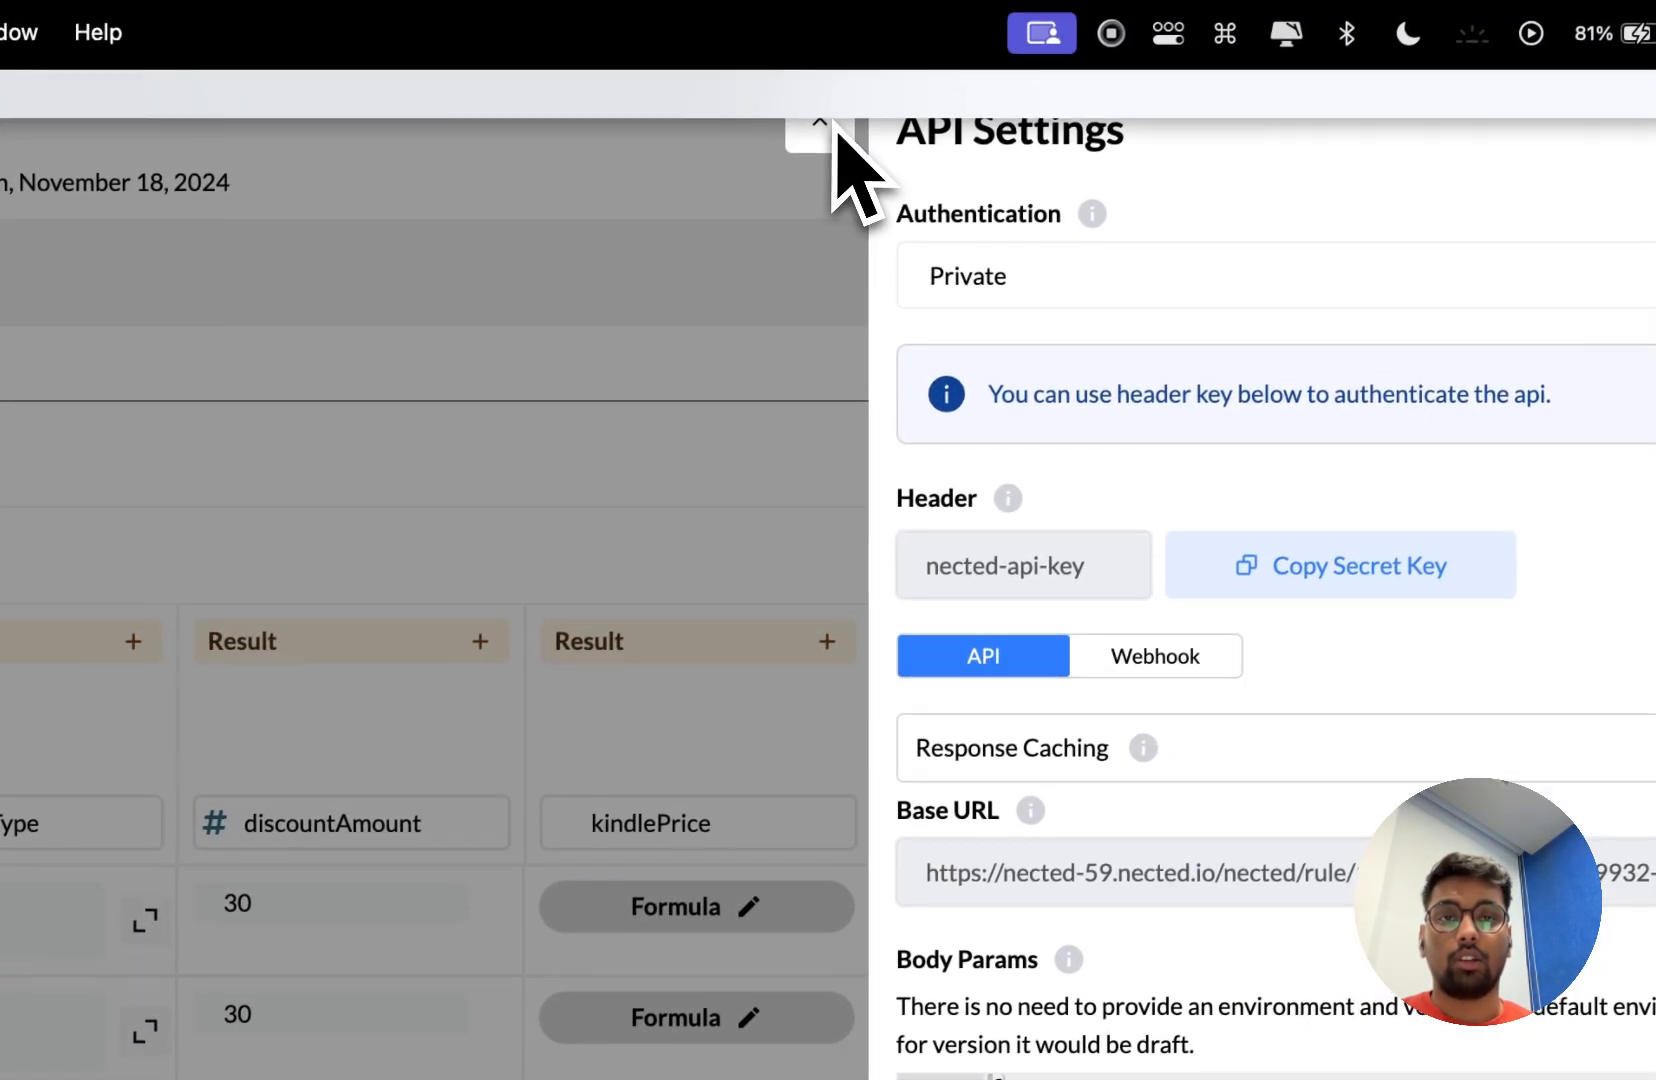
pyautogui.click(821, 126)
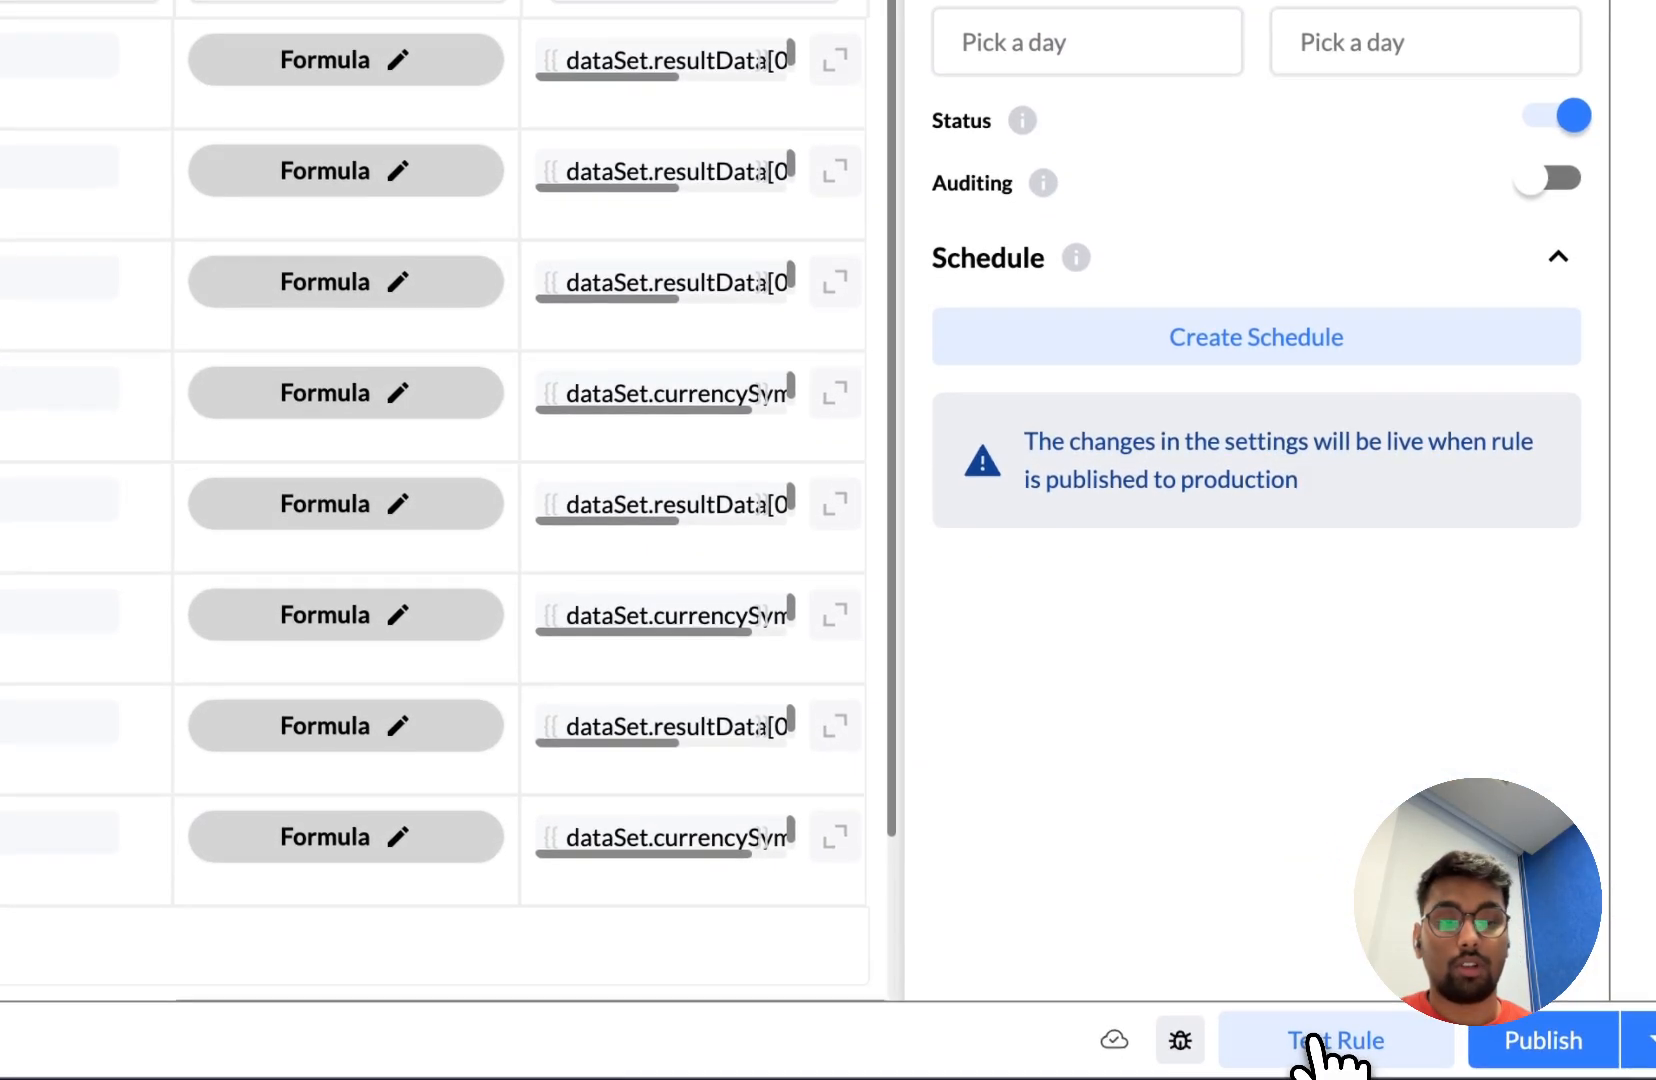
pyautogui.click(1305, 1037)
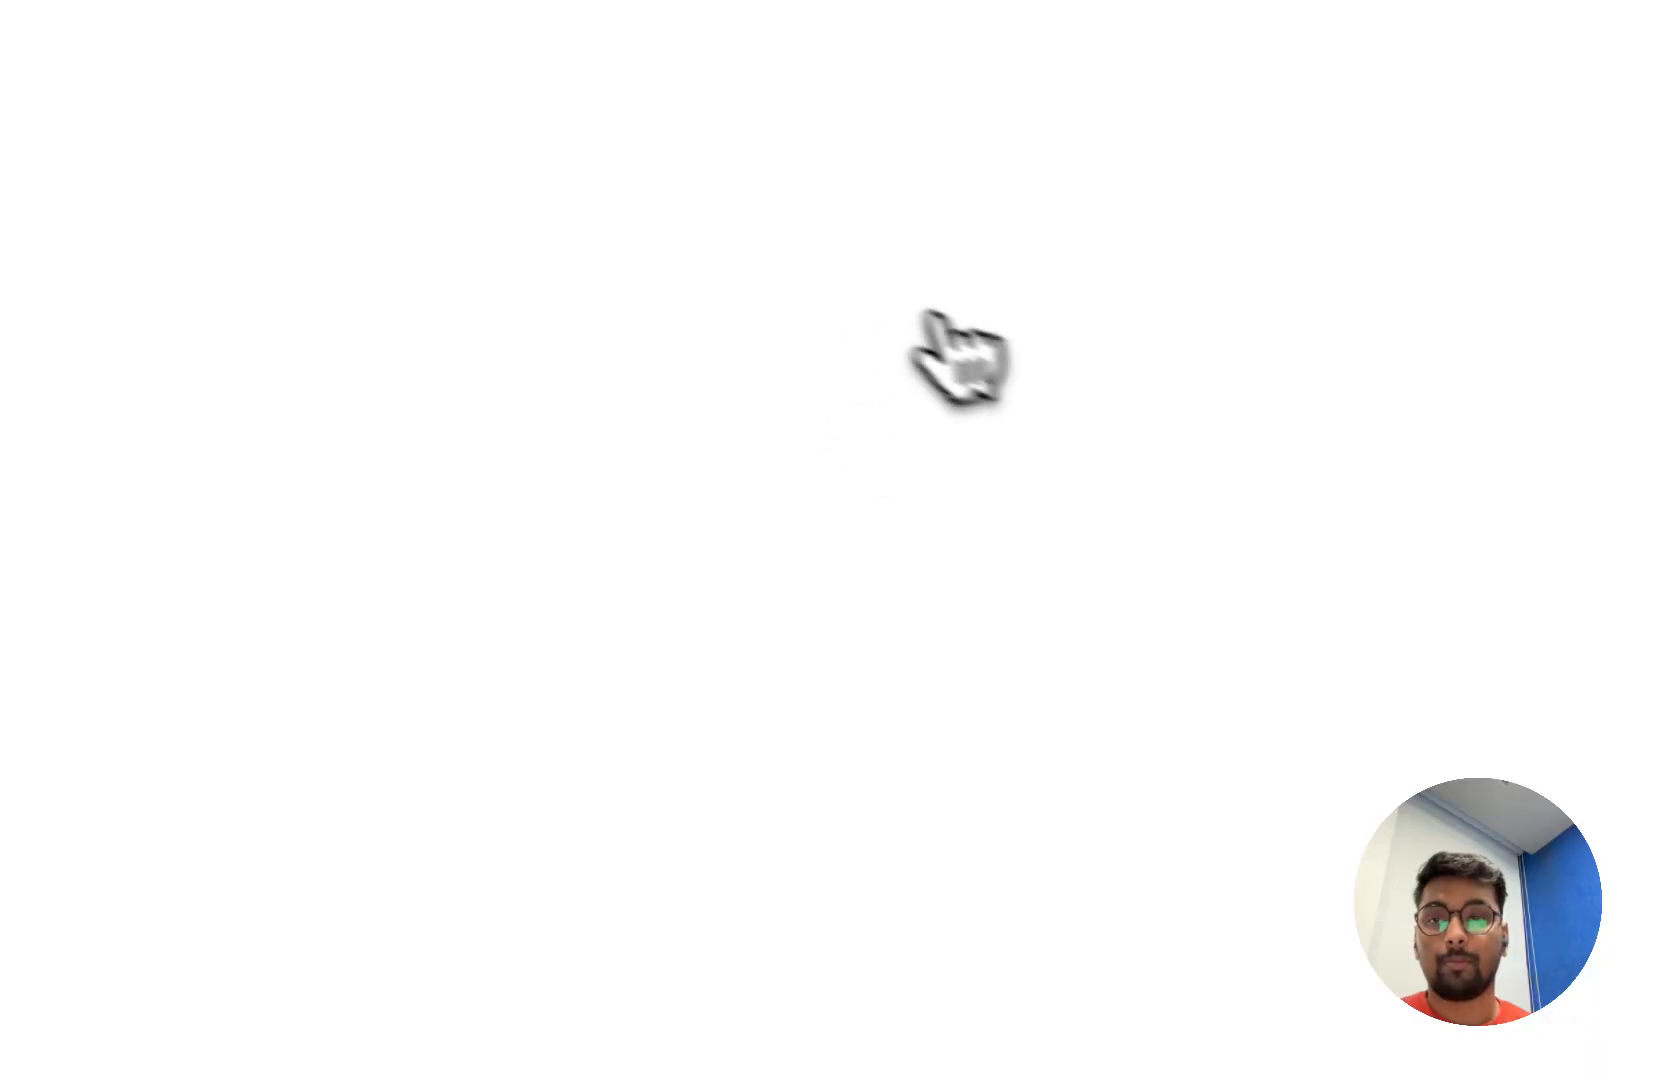
pyautogui.click(1478, 444)
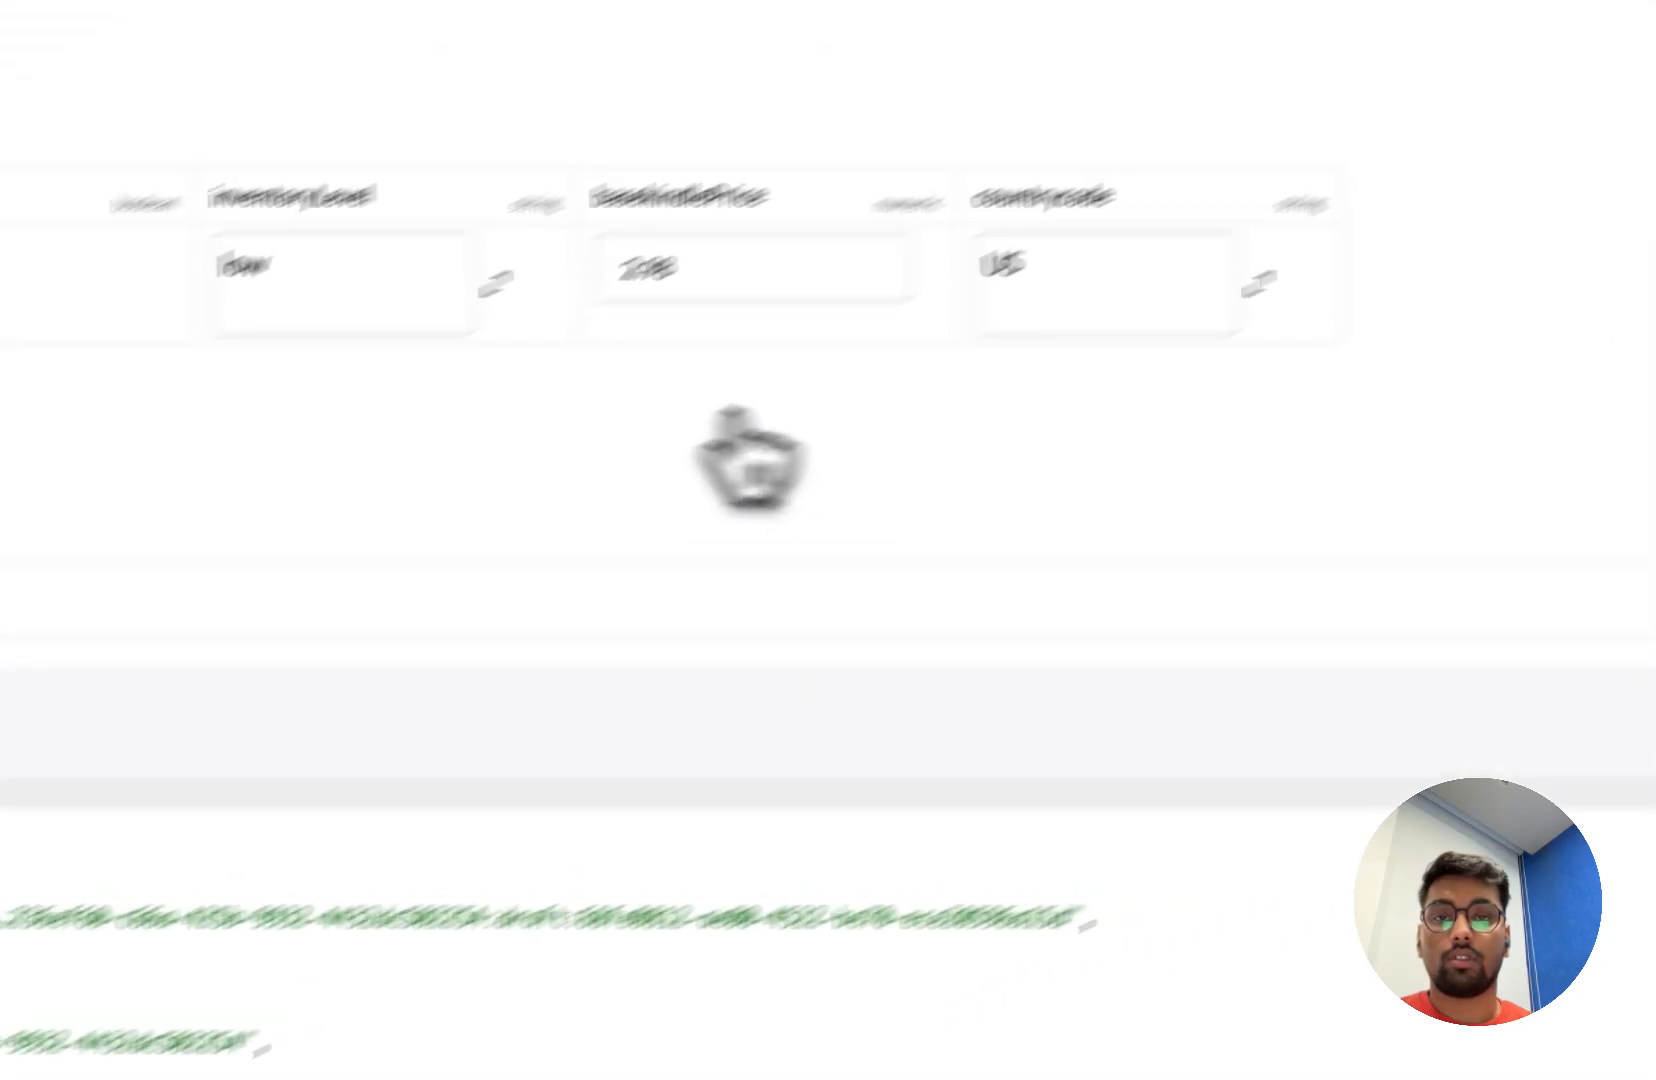
# Set the test's basekindlePrice to 248 and countrycode to IN, and run the test again
pyautogui.click(145, 195)
pyautogui.press('BackSpace')
pyautogui.press('BackSpace')
pyautogui.press('BackSpace')
pyautogui.press('BackSpace')
pyautogui.write('2')
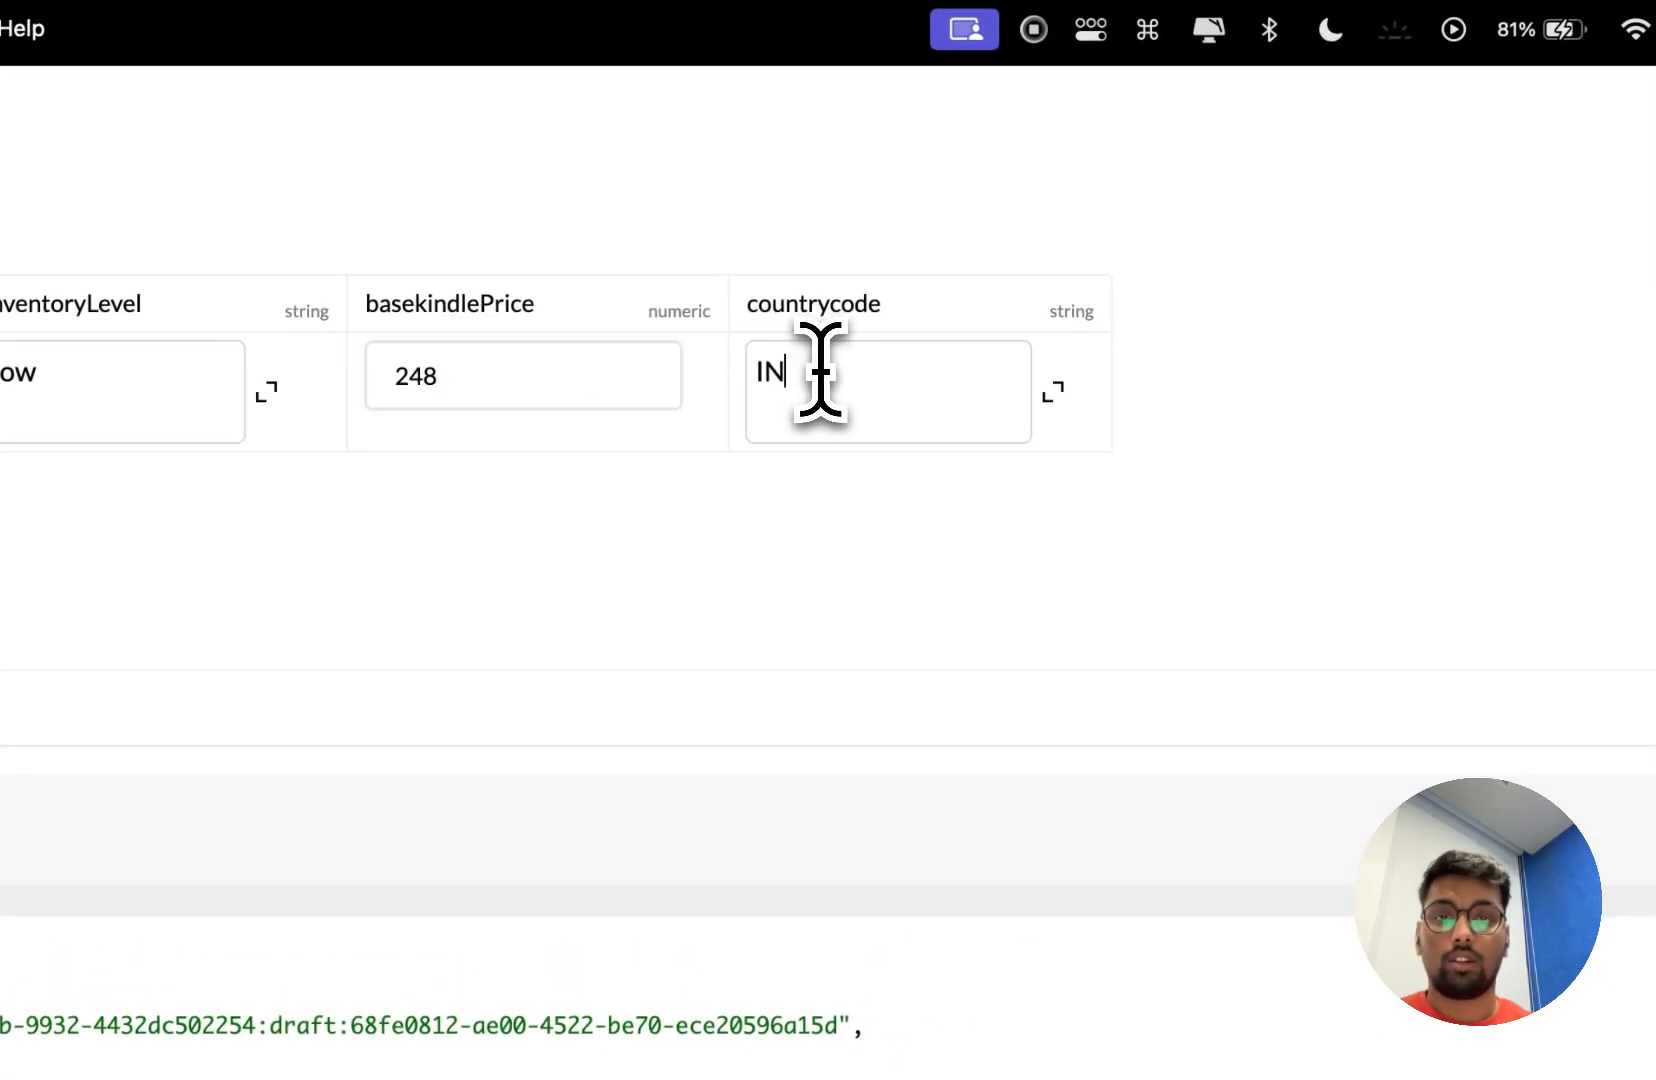
pyautogui.click(1433, 438)
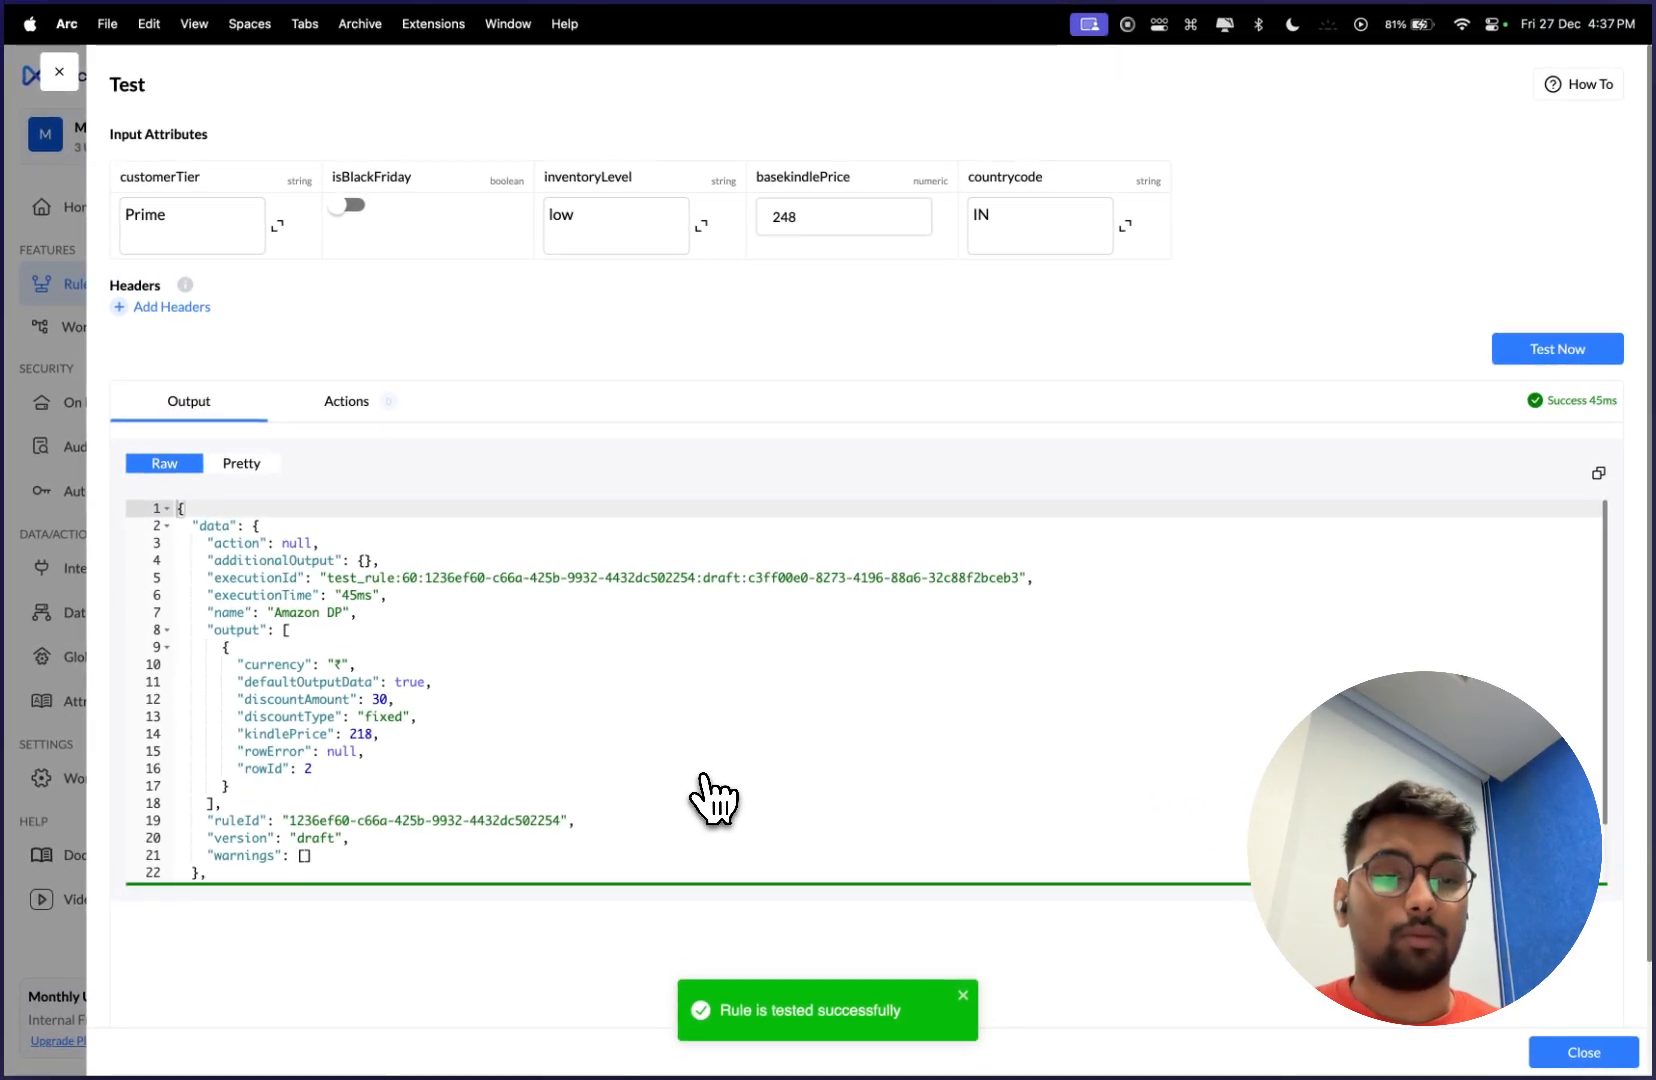
# In VS Code, examine the API URL, API key and requestBody definitions in price.js
pyautogui.hotkey('ctrl', 'Right')
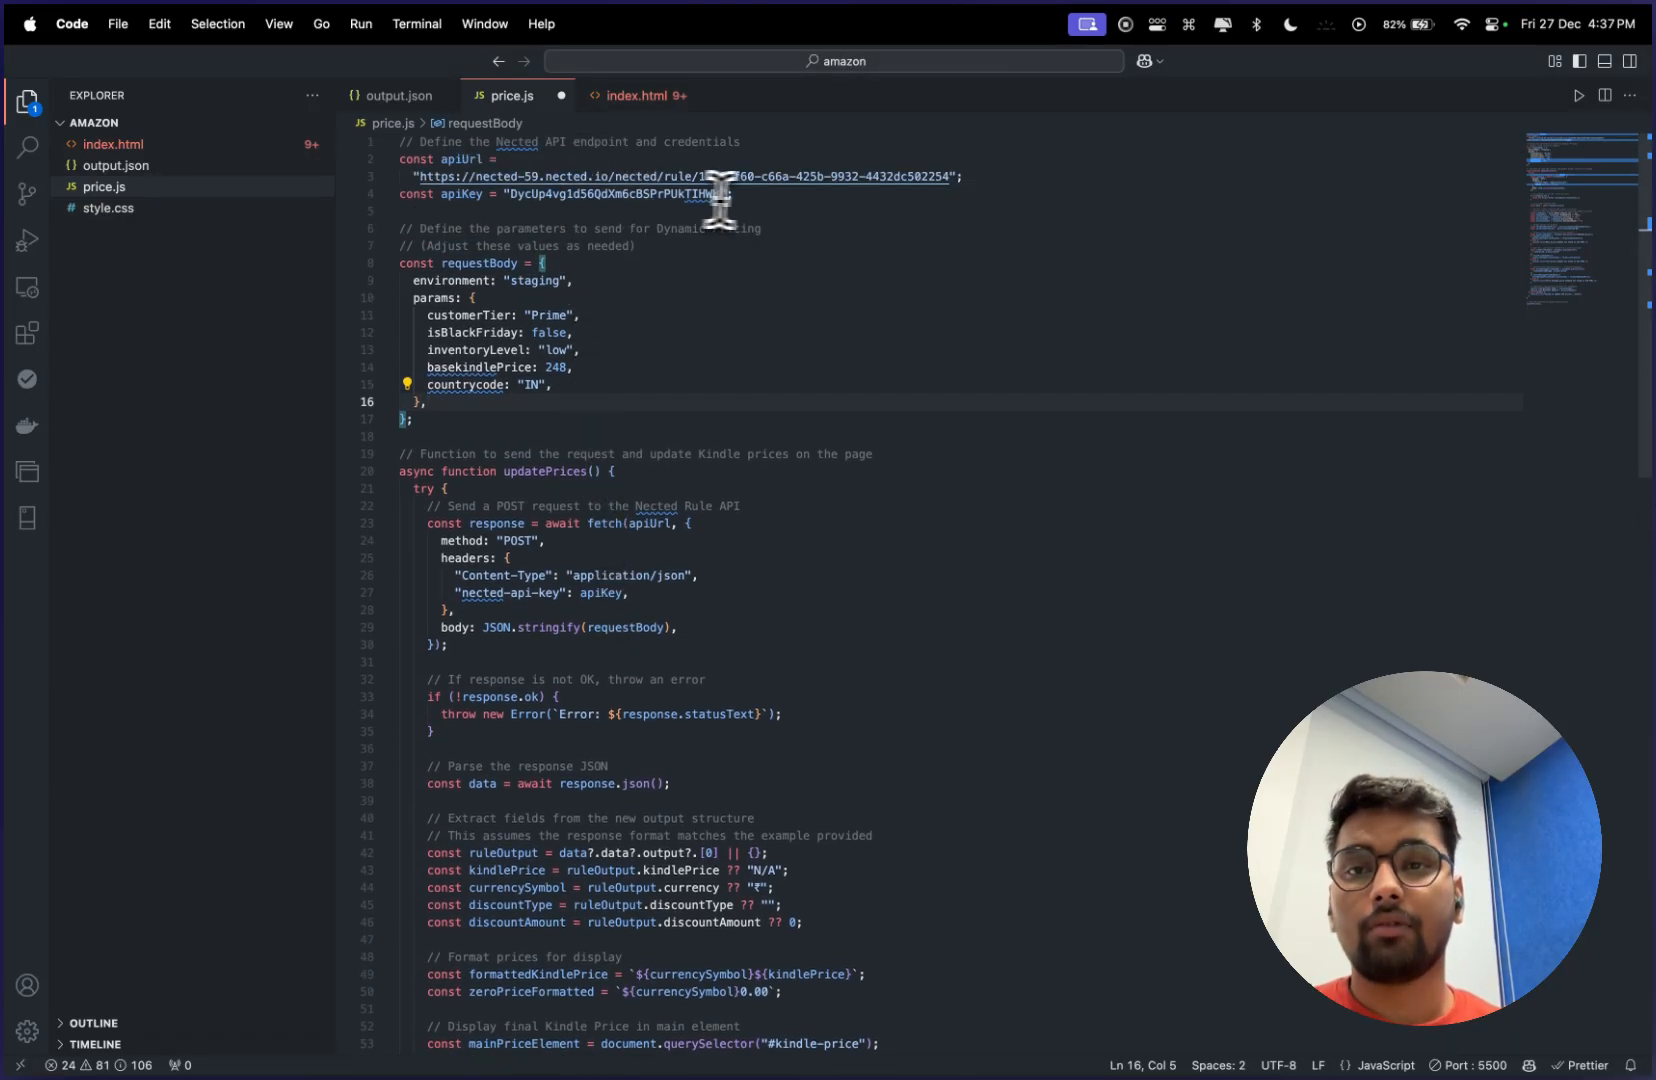
pyautogui.moveTo(766, 198); pyautogui.dragTo(382, 178)
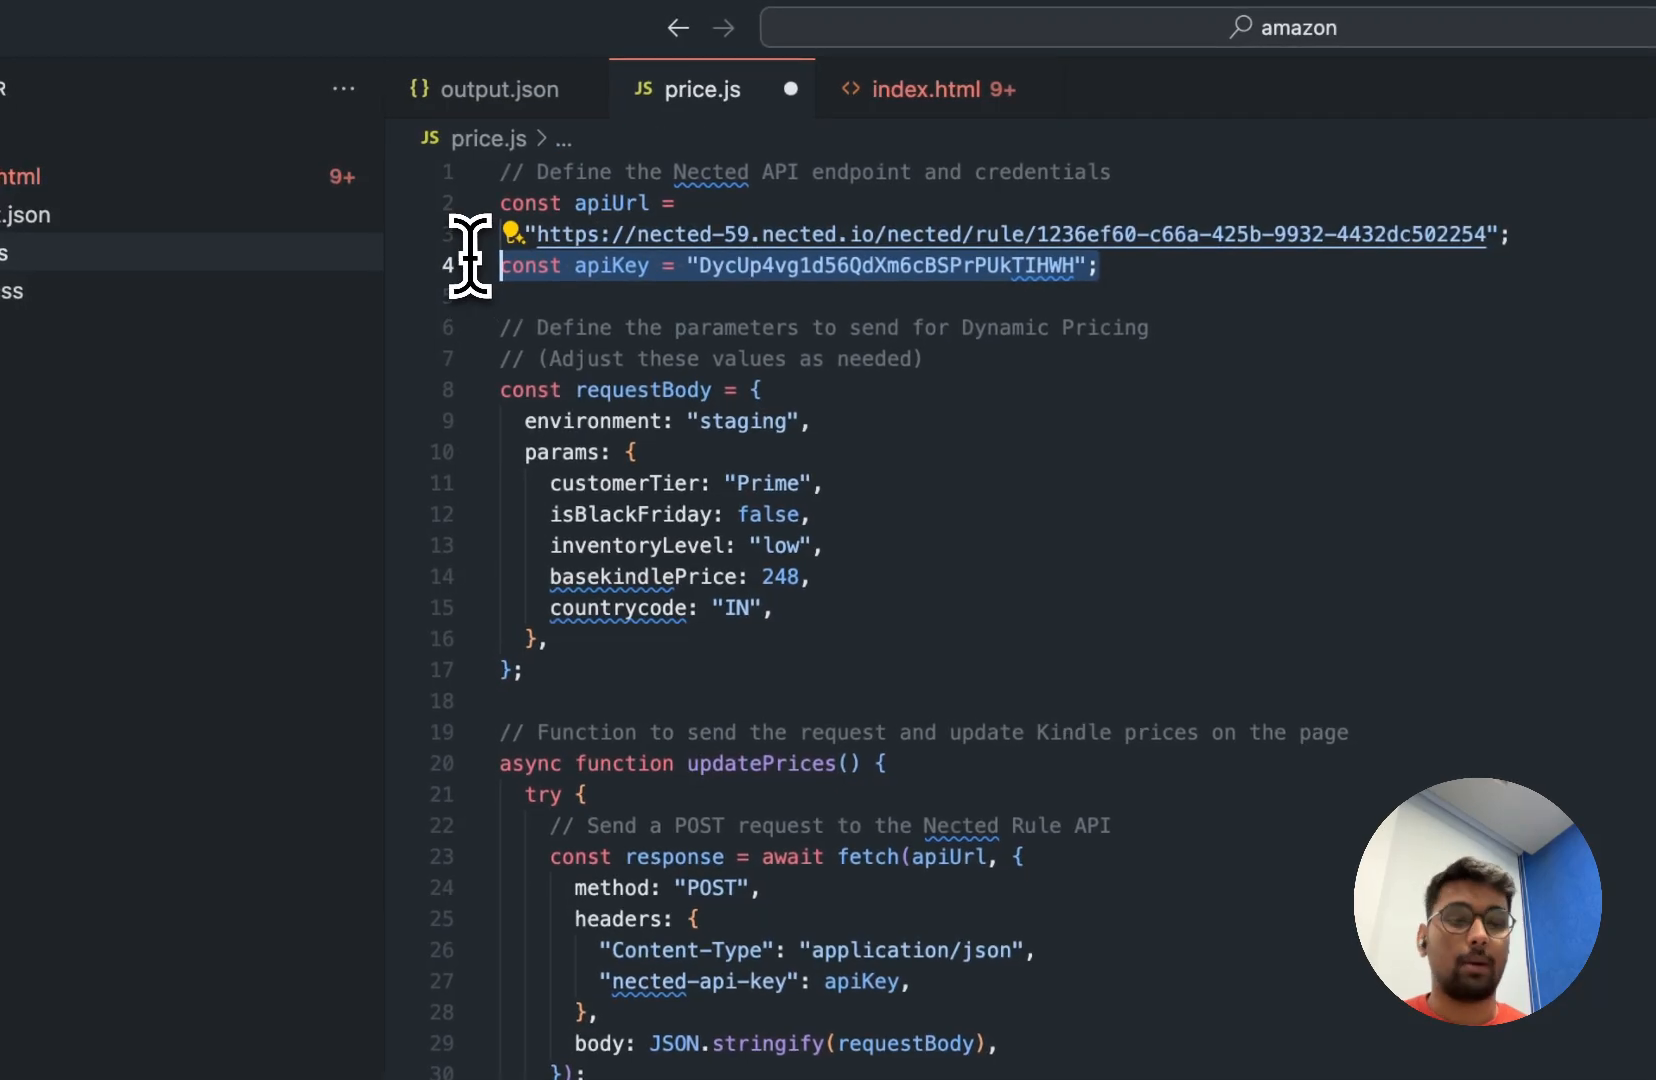
pyautogui.moveTo(545, 668); pyautogui.dragTo(517, 402)
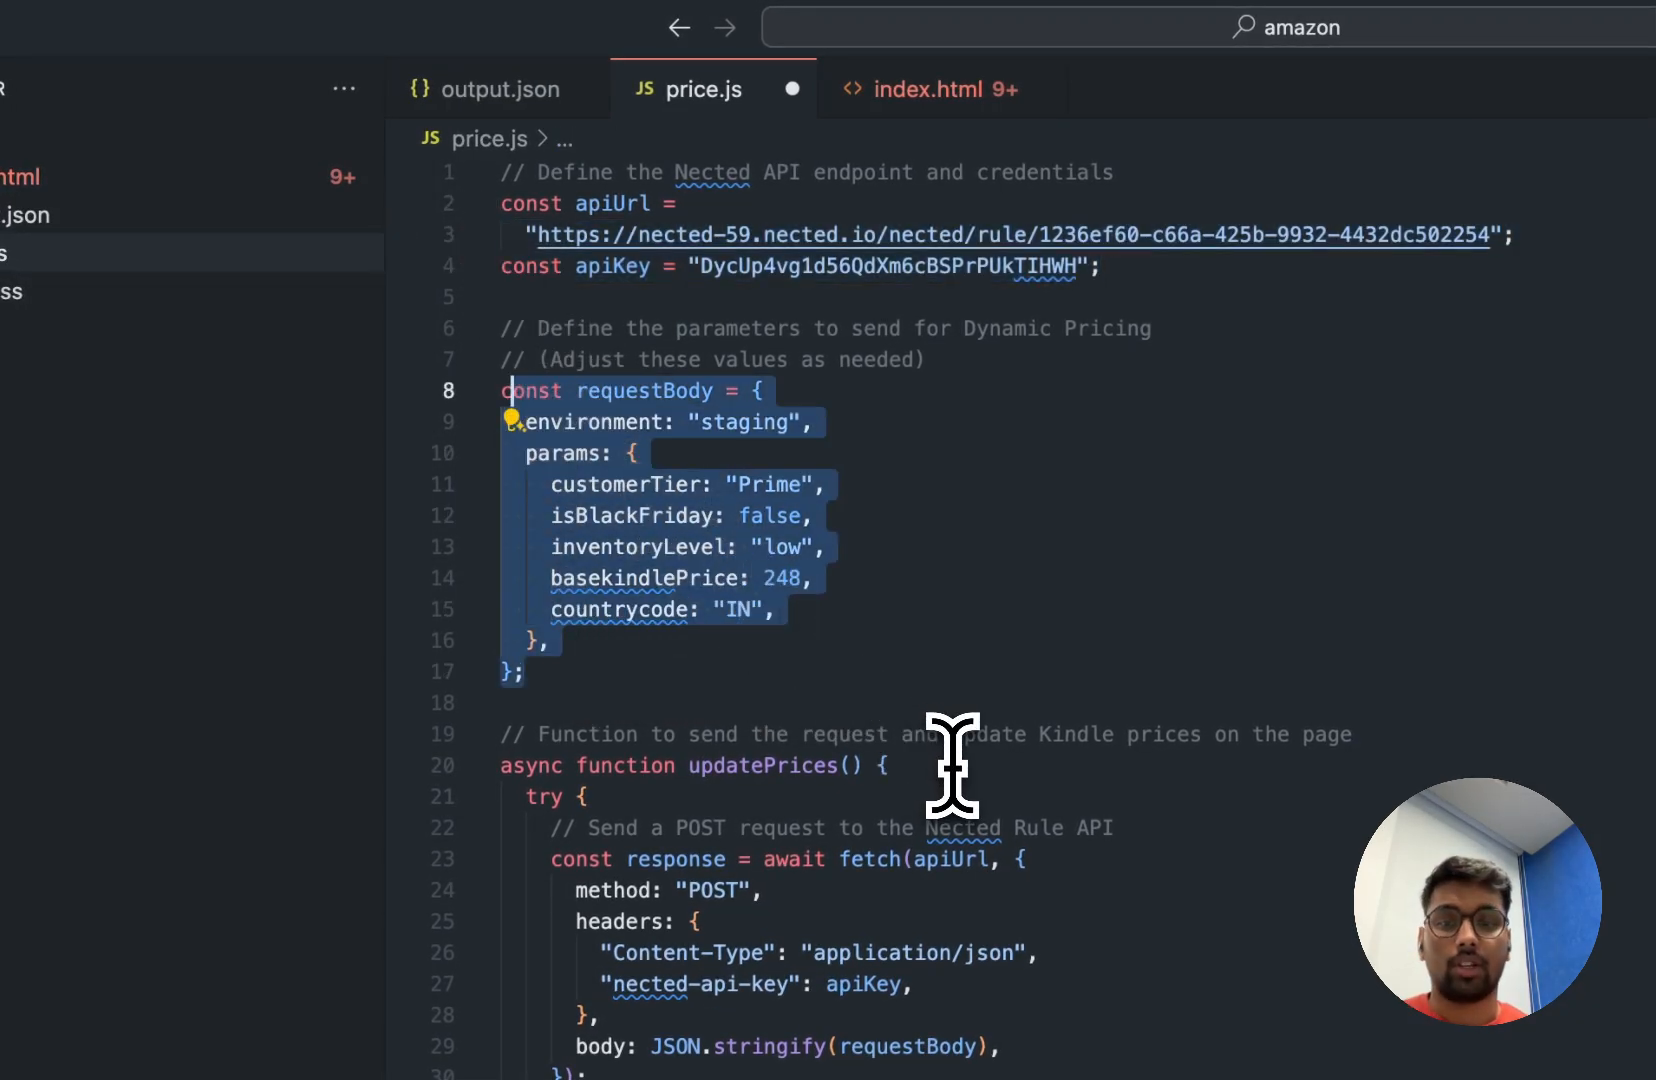
pyautogui.scroll(-20, 952, 765)
# Switch to Arc and open the Amazon page for Mastering the Art of Technical Writing to check its Kindle price
pyautogui.press('super+Tab')
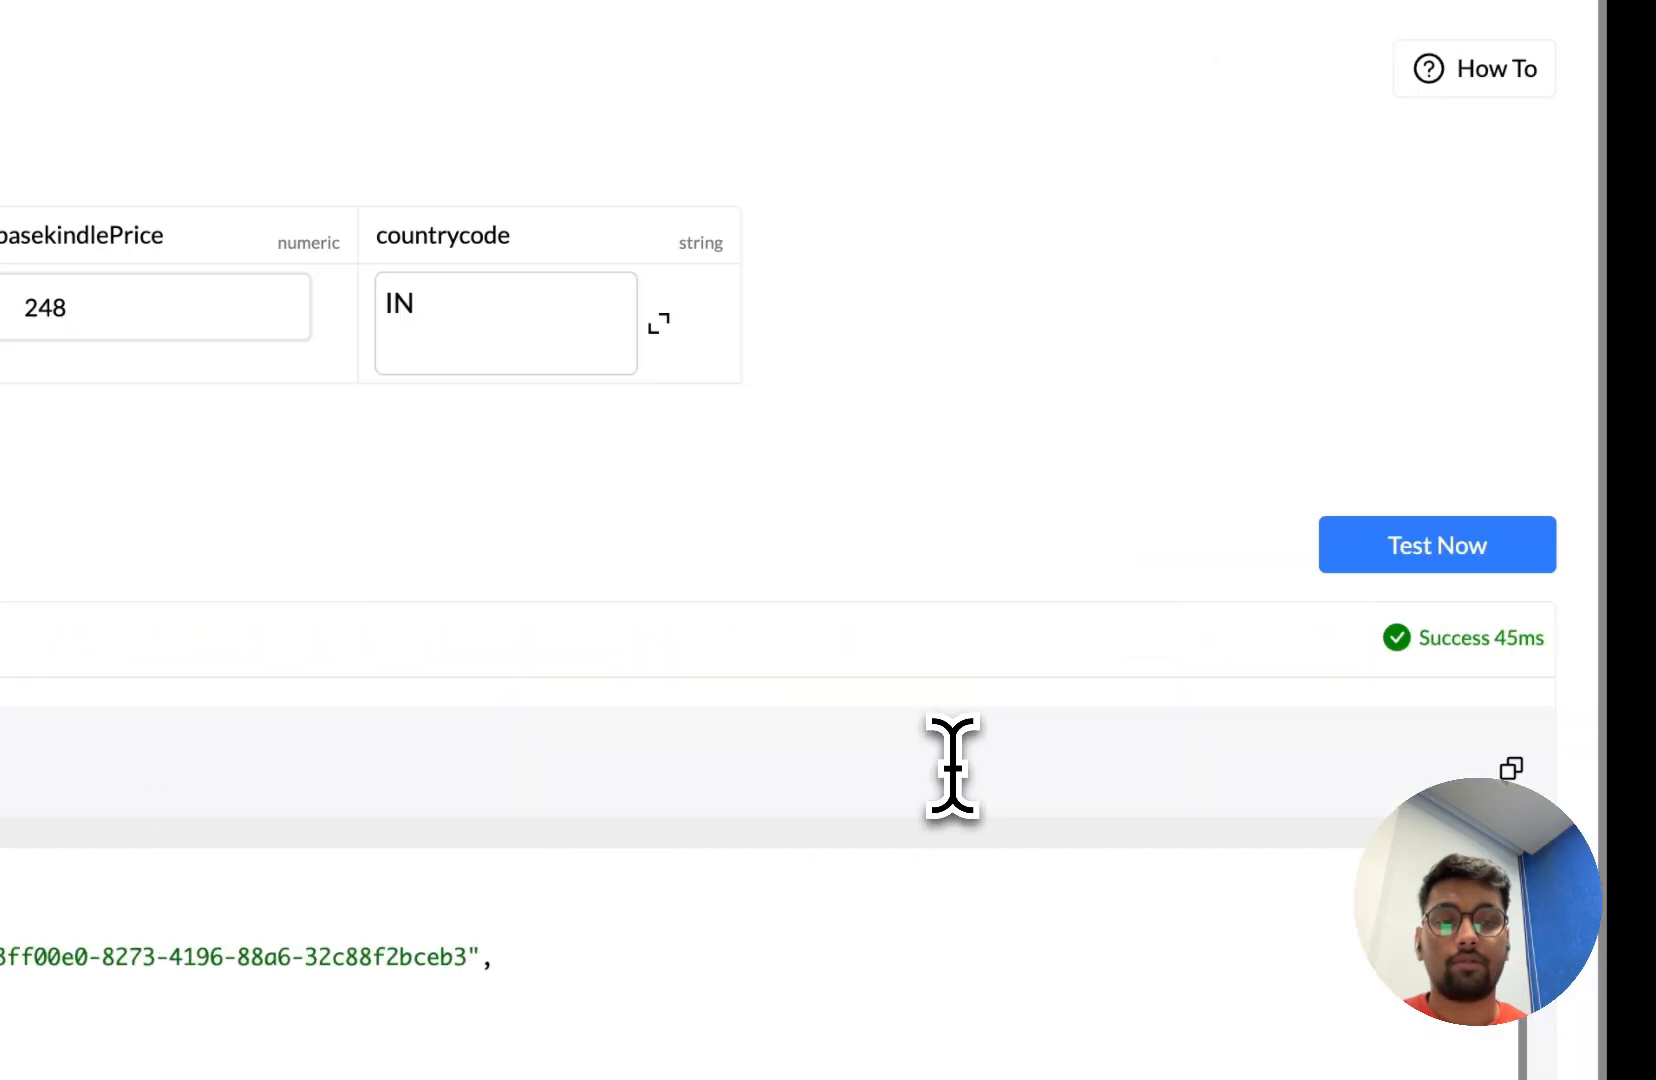
pyautogui.moveTo(3, 455)
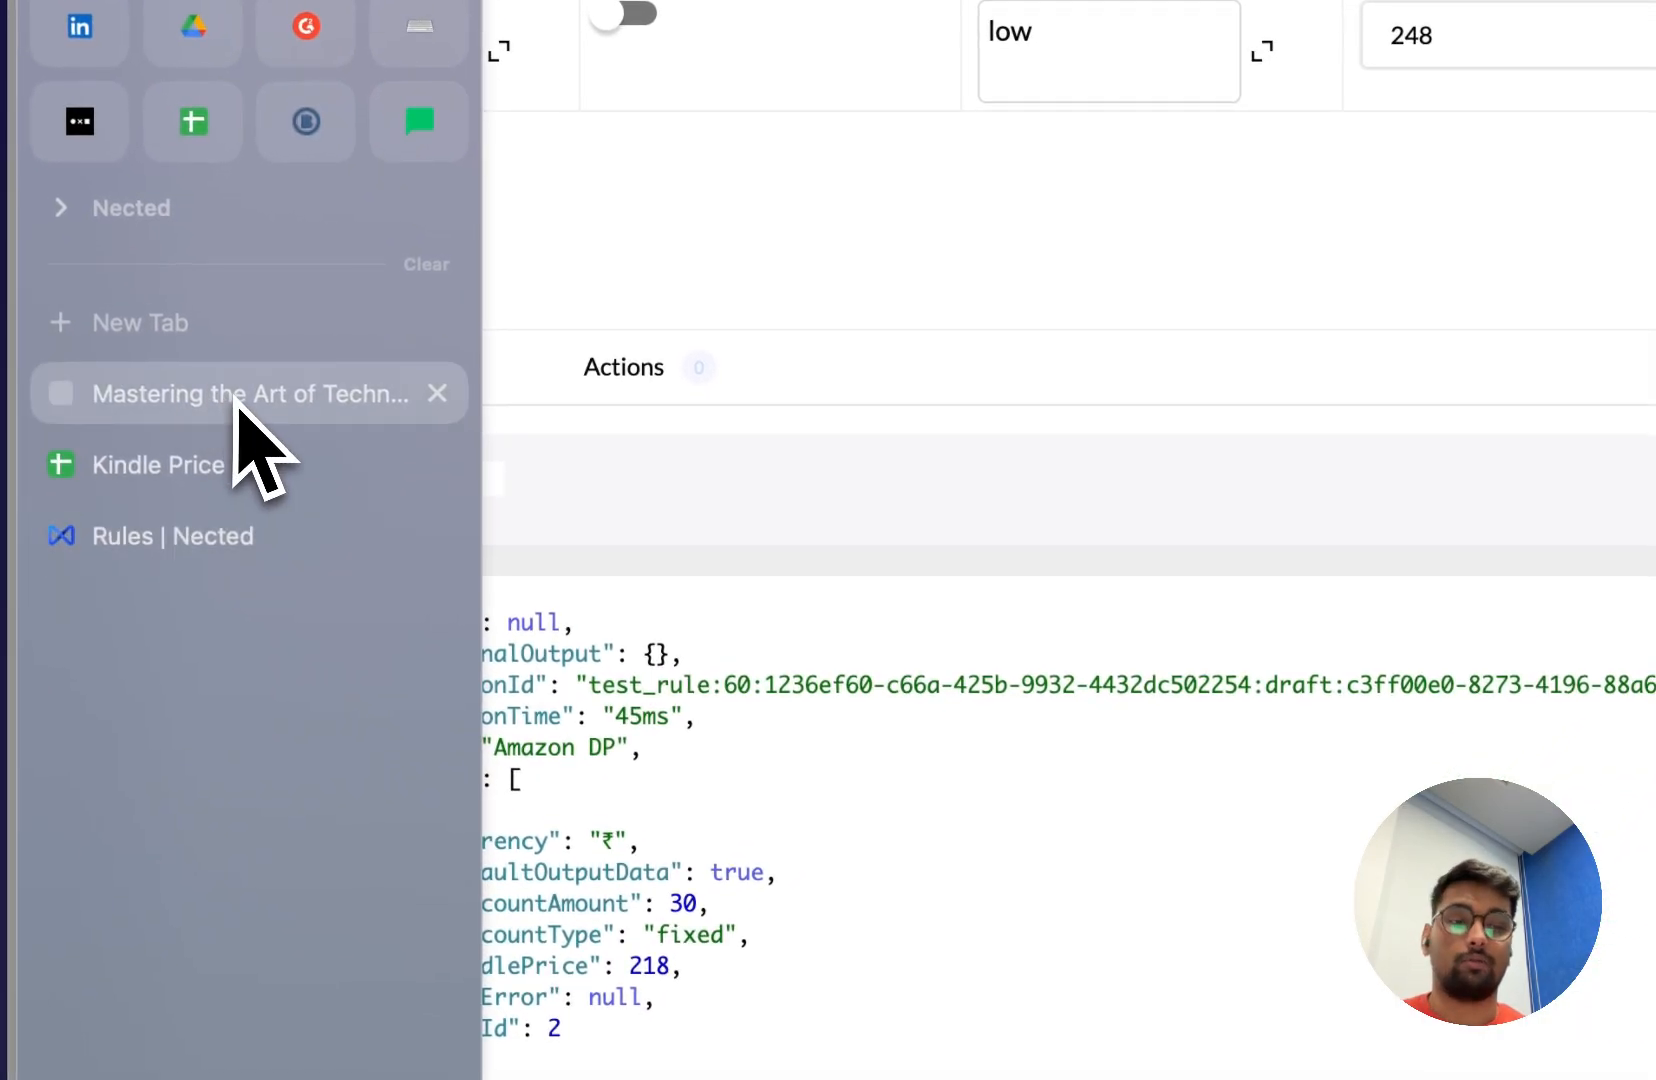
pyautogui.click(237, 400)
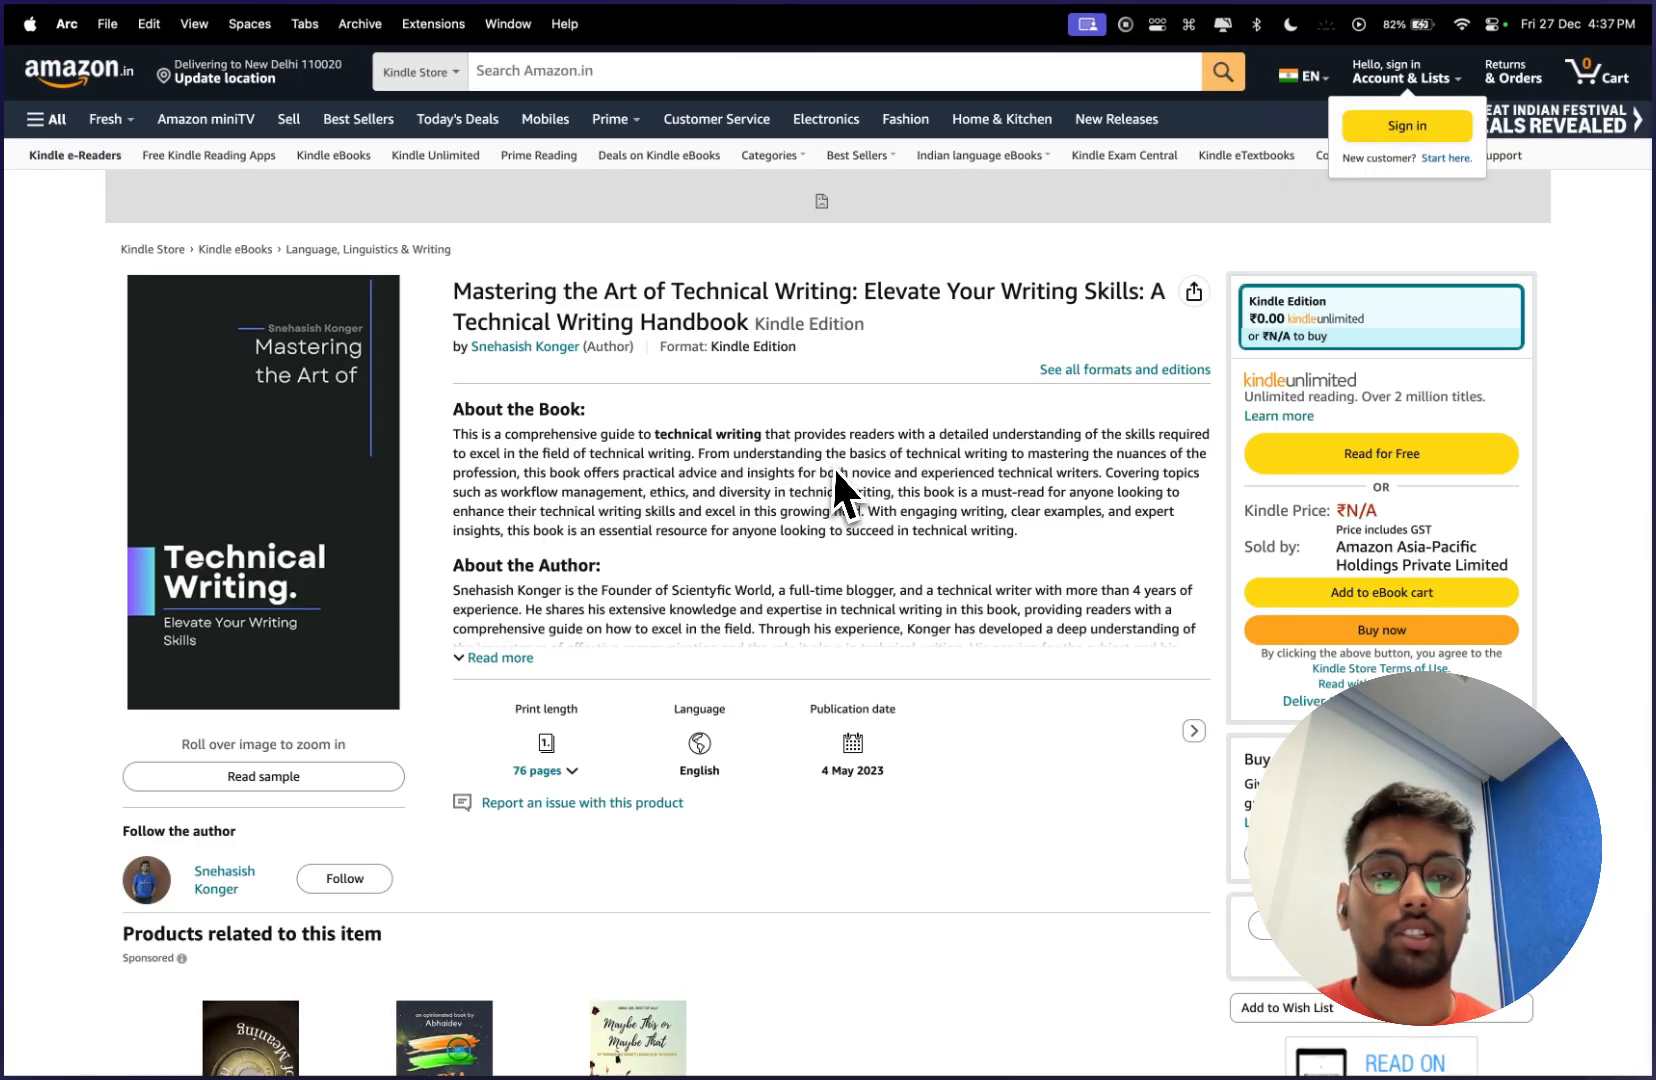
# Check the request parameters in VS Code's price.js, and rerun the Nected rule test with basekindlePrice 248 and countrycode IN
pyautogui.hotkey('ctrl', 'Right')
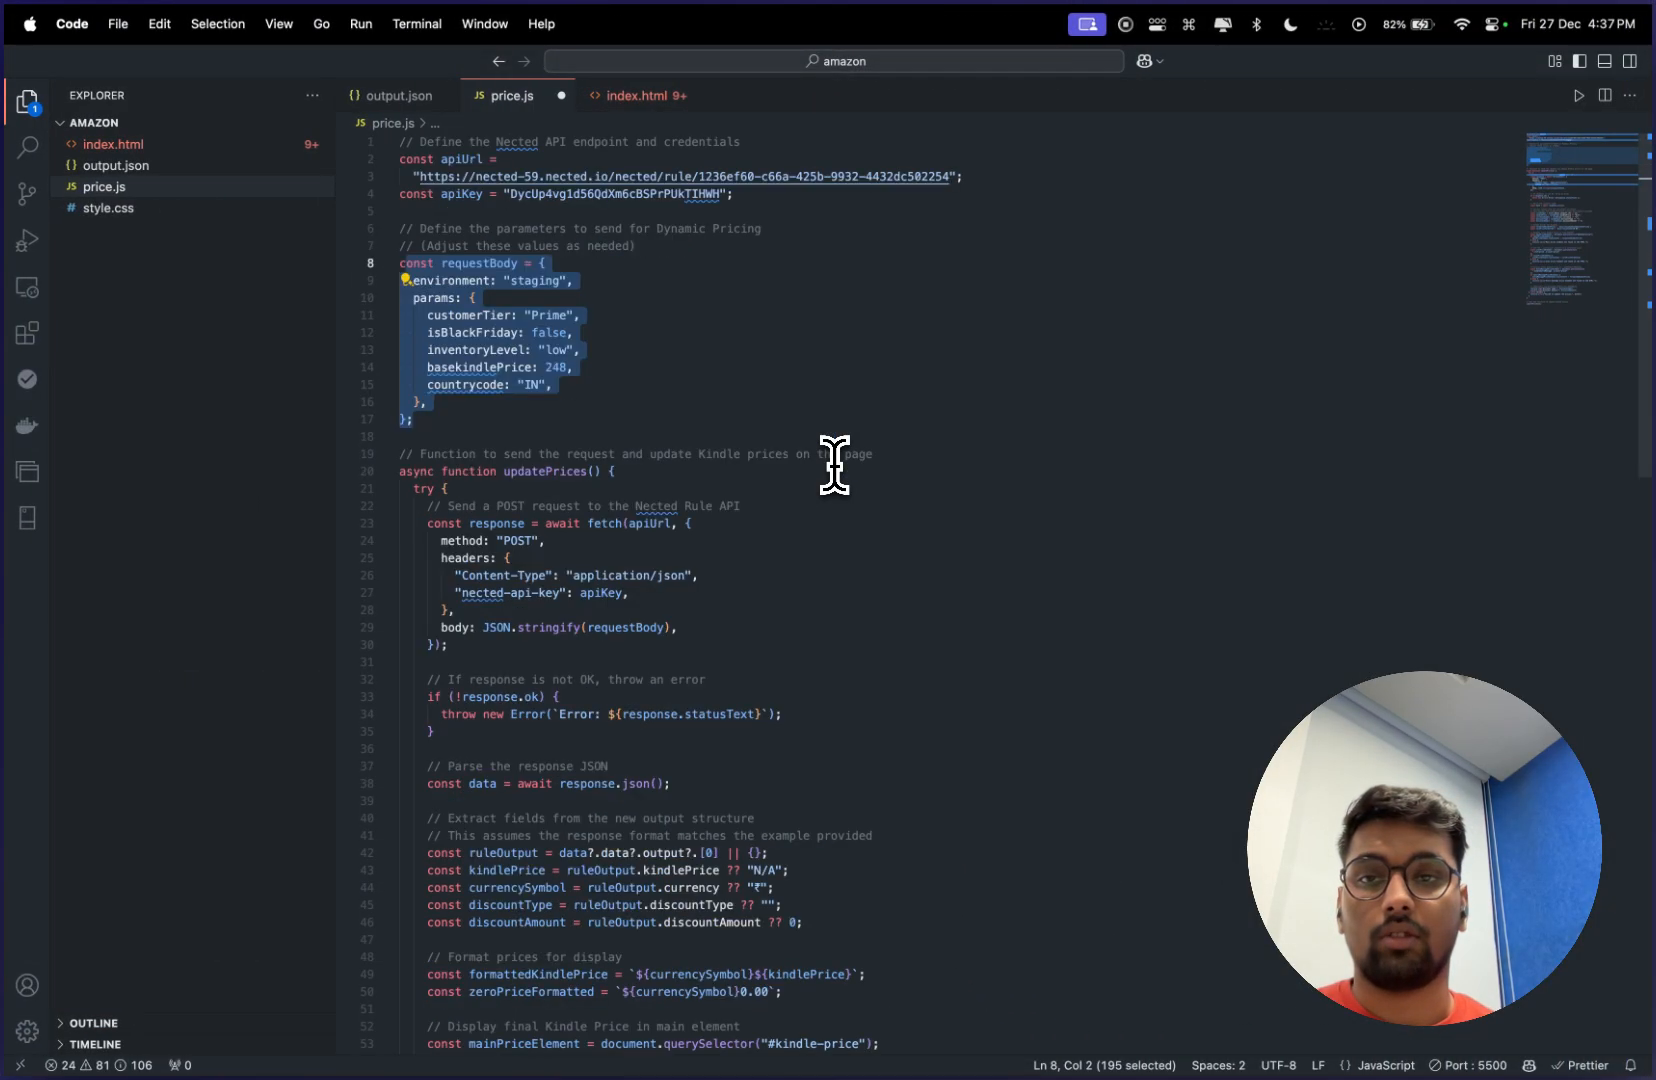
pyautogui.click(834, 466)
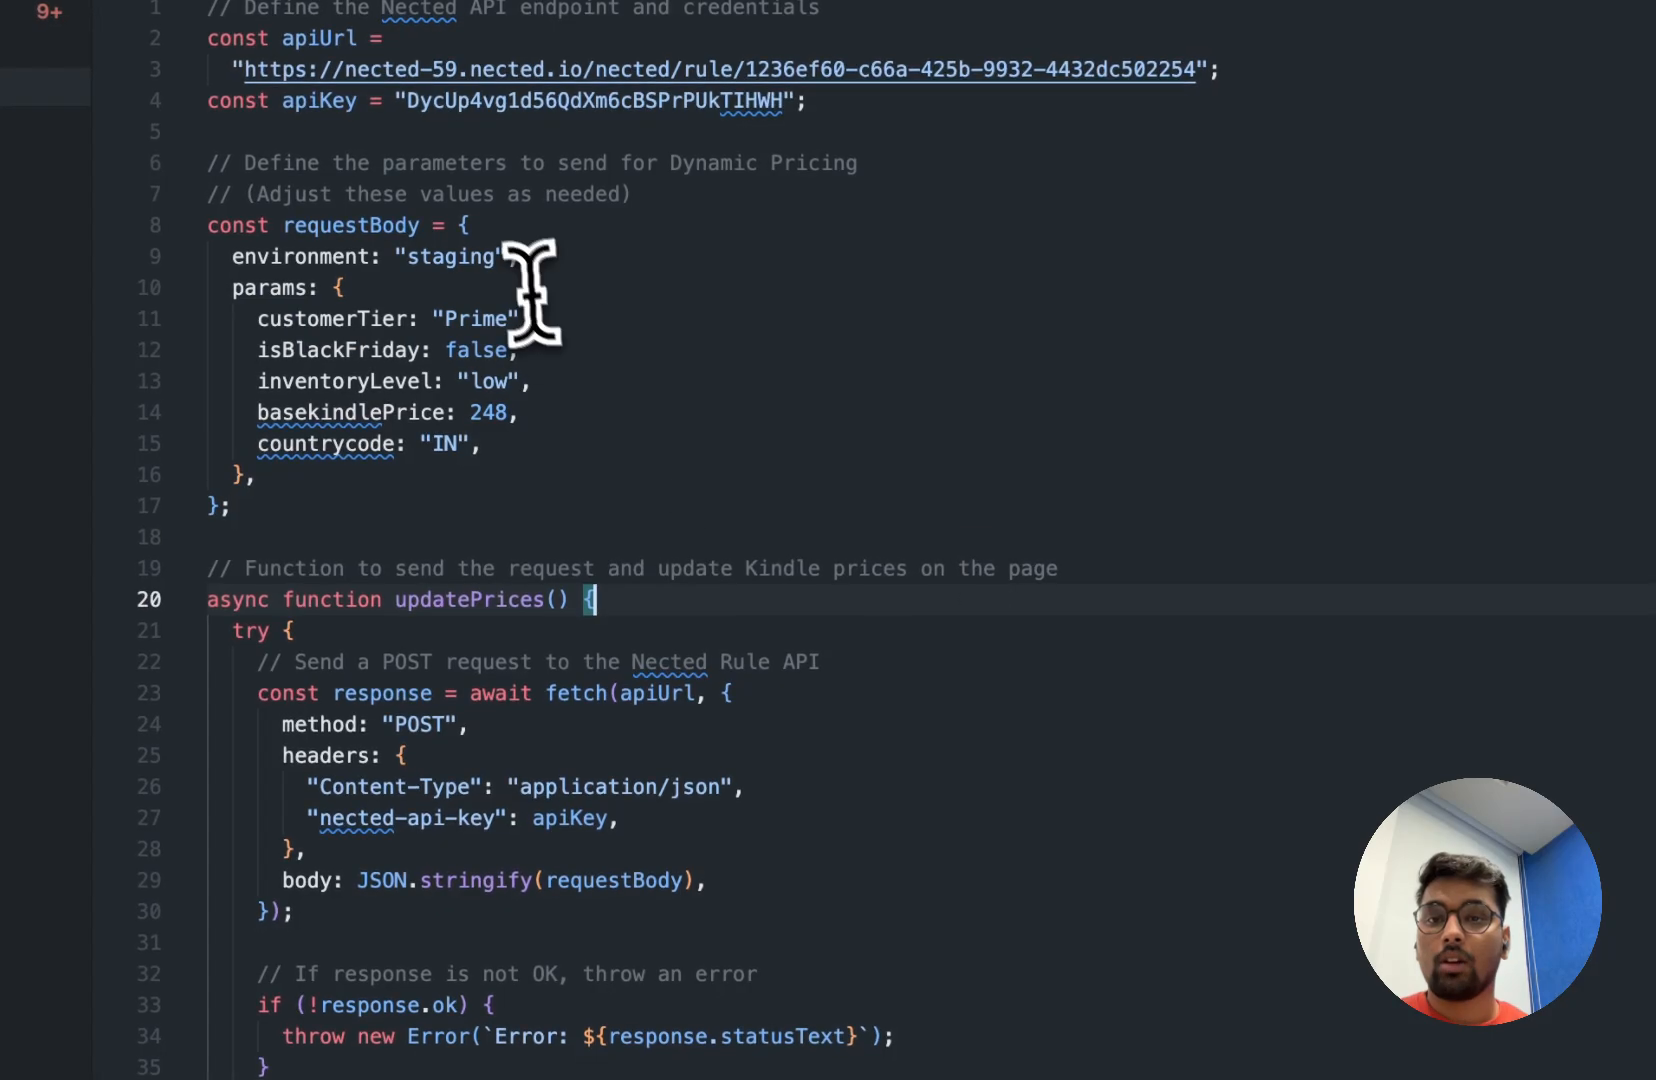
pyautogui.rightClick(544, 405)
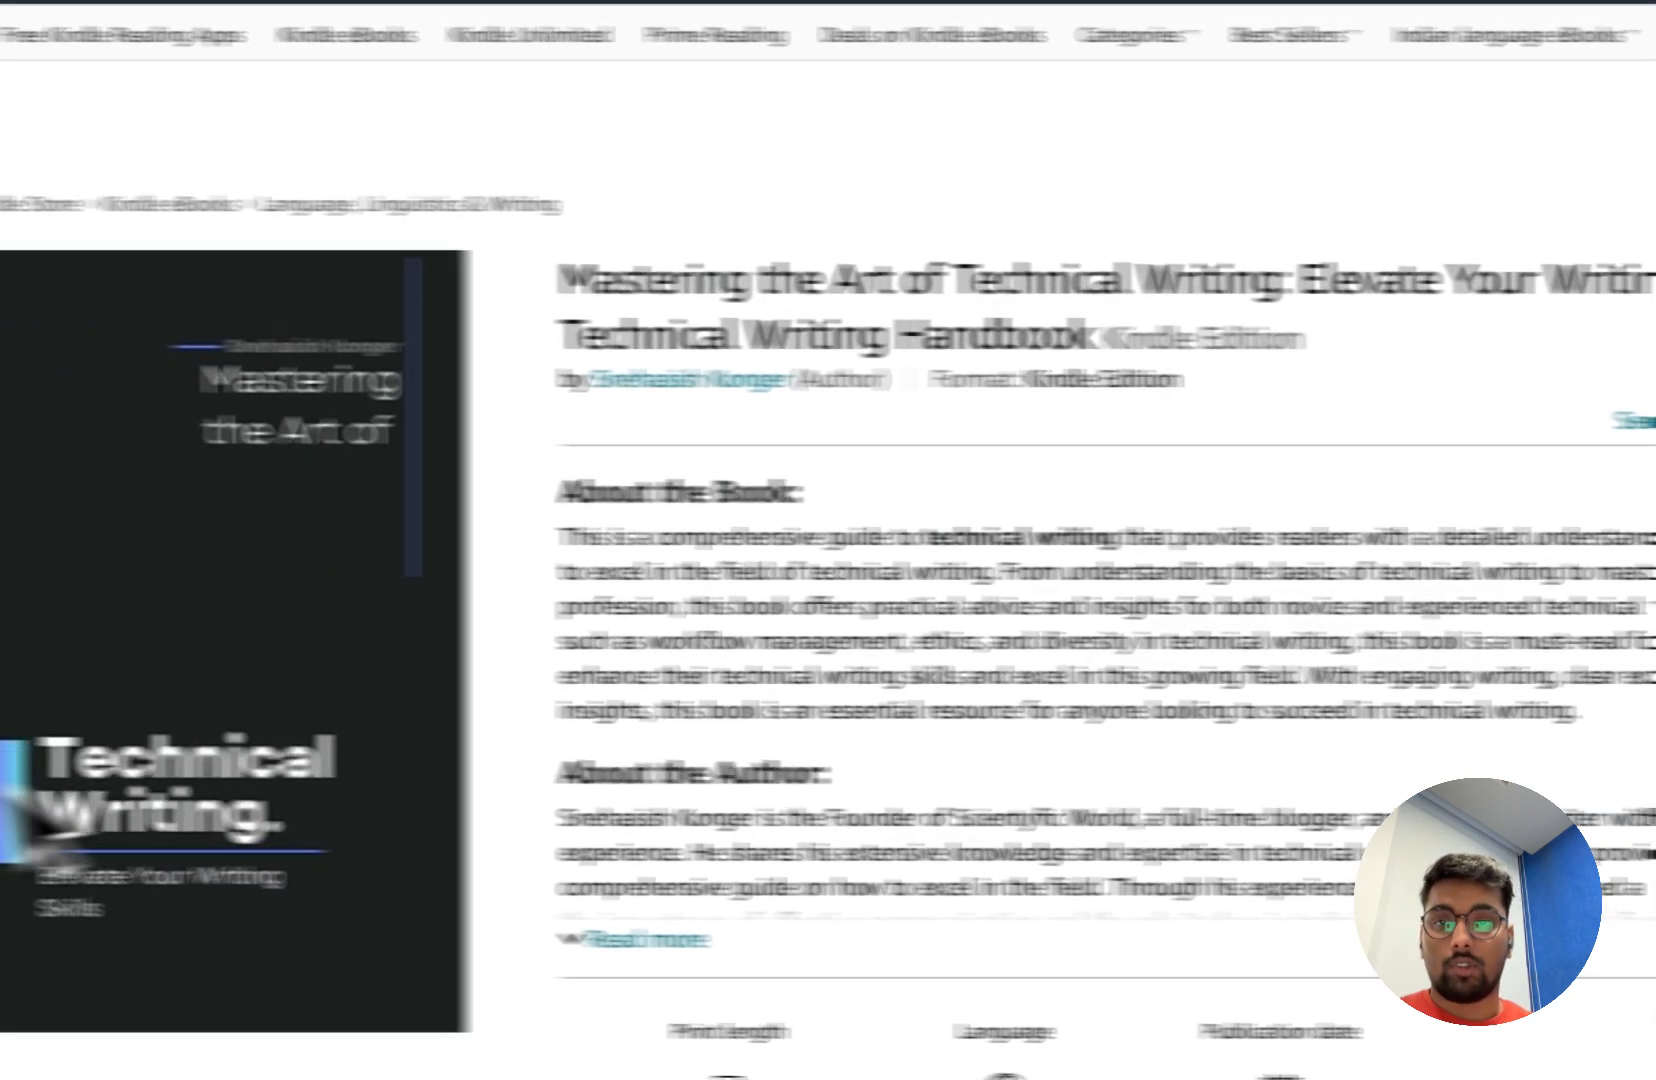
pyautogui.moveTo(3, 870)
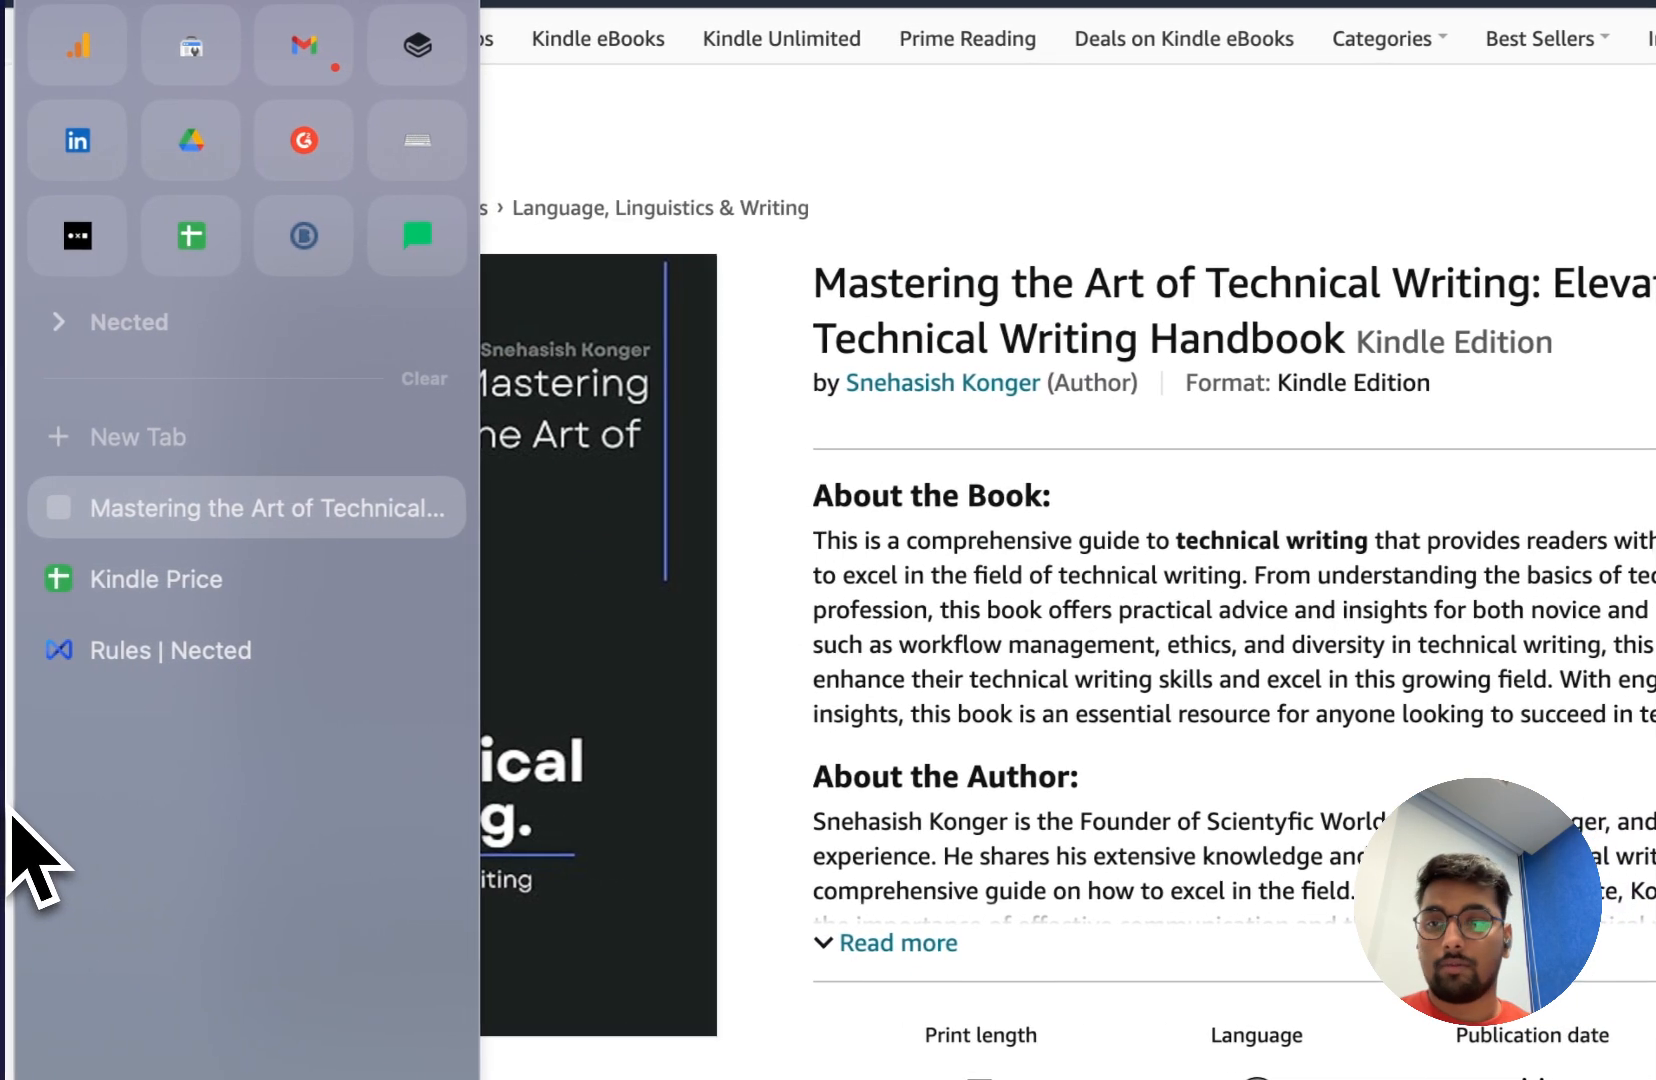
pyautogui.click(229, 660)
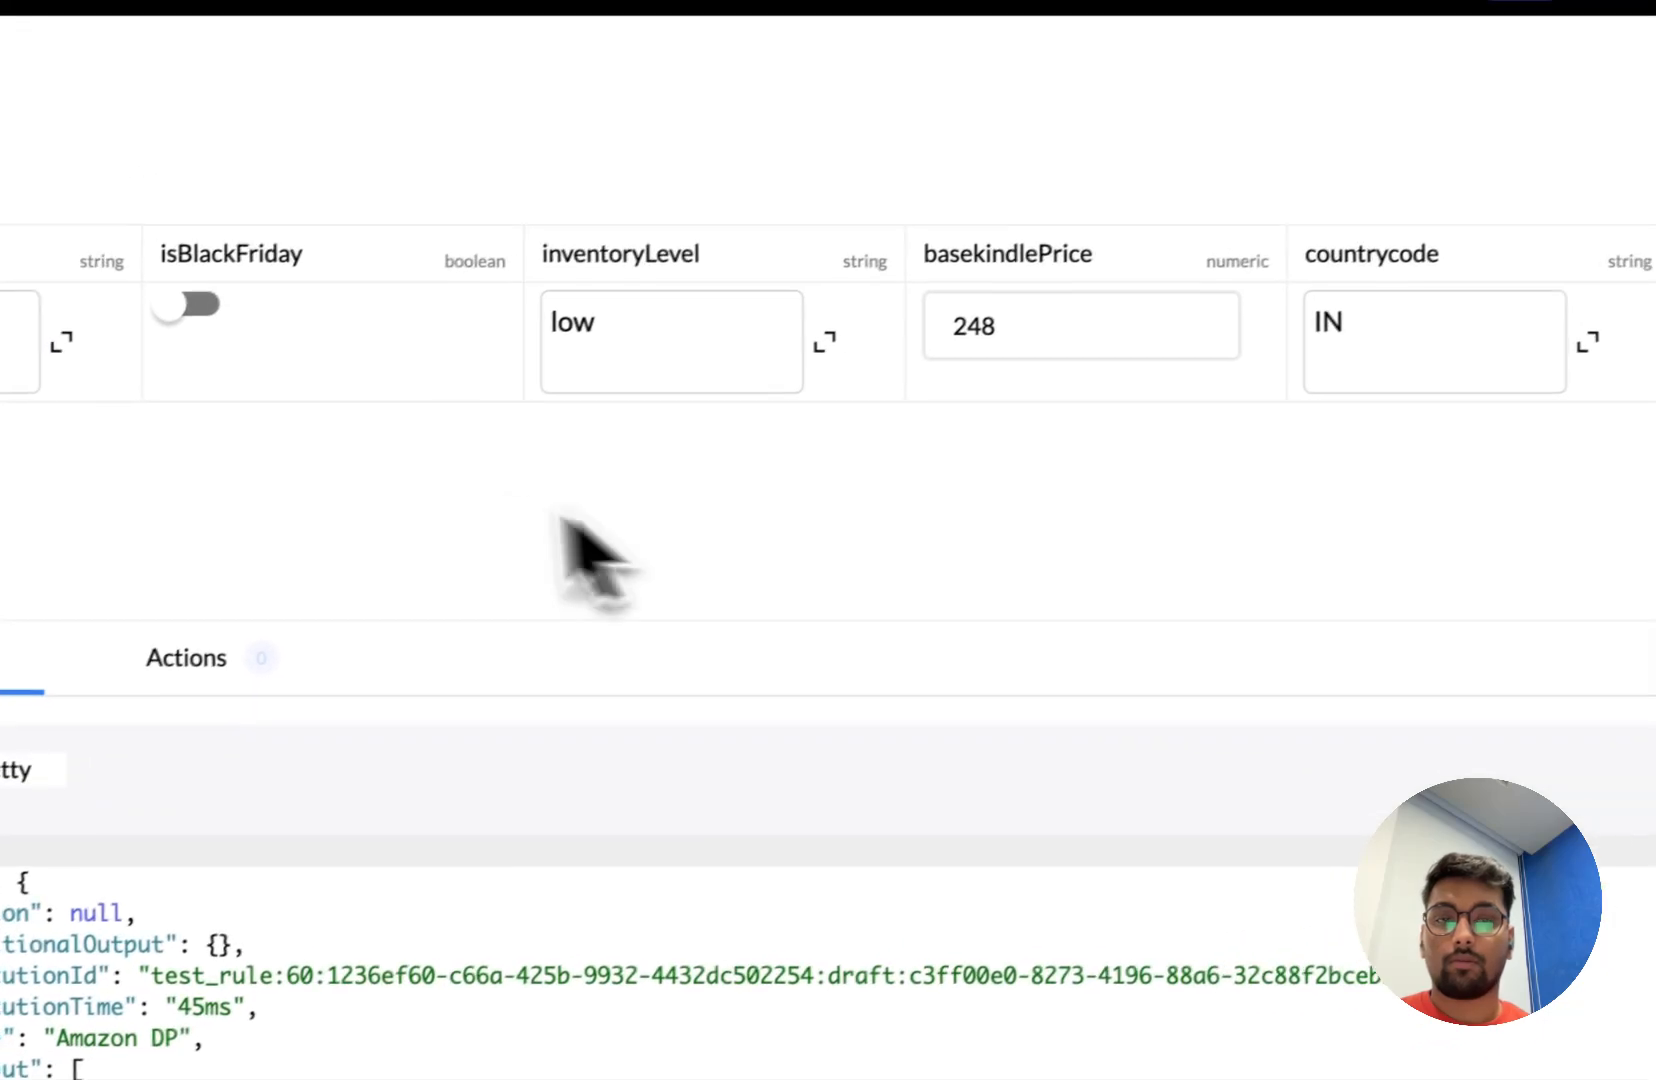
pyautogui.click(1645, 508)
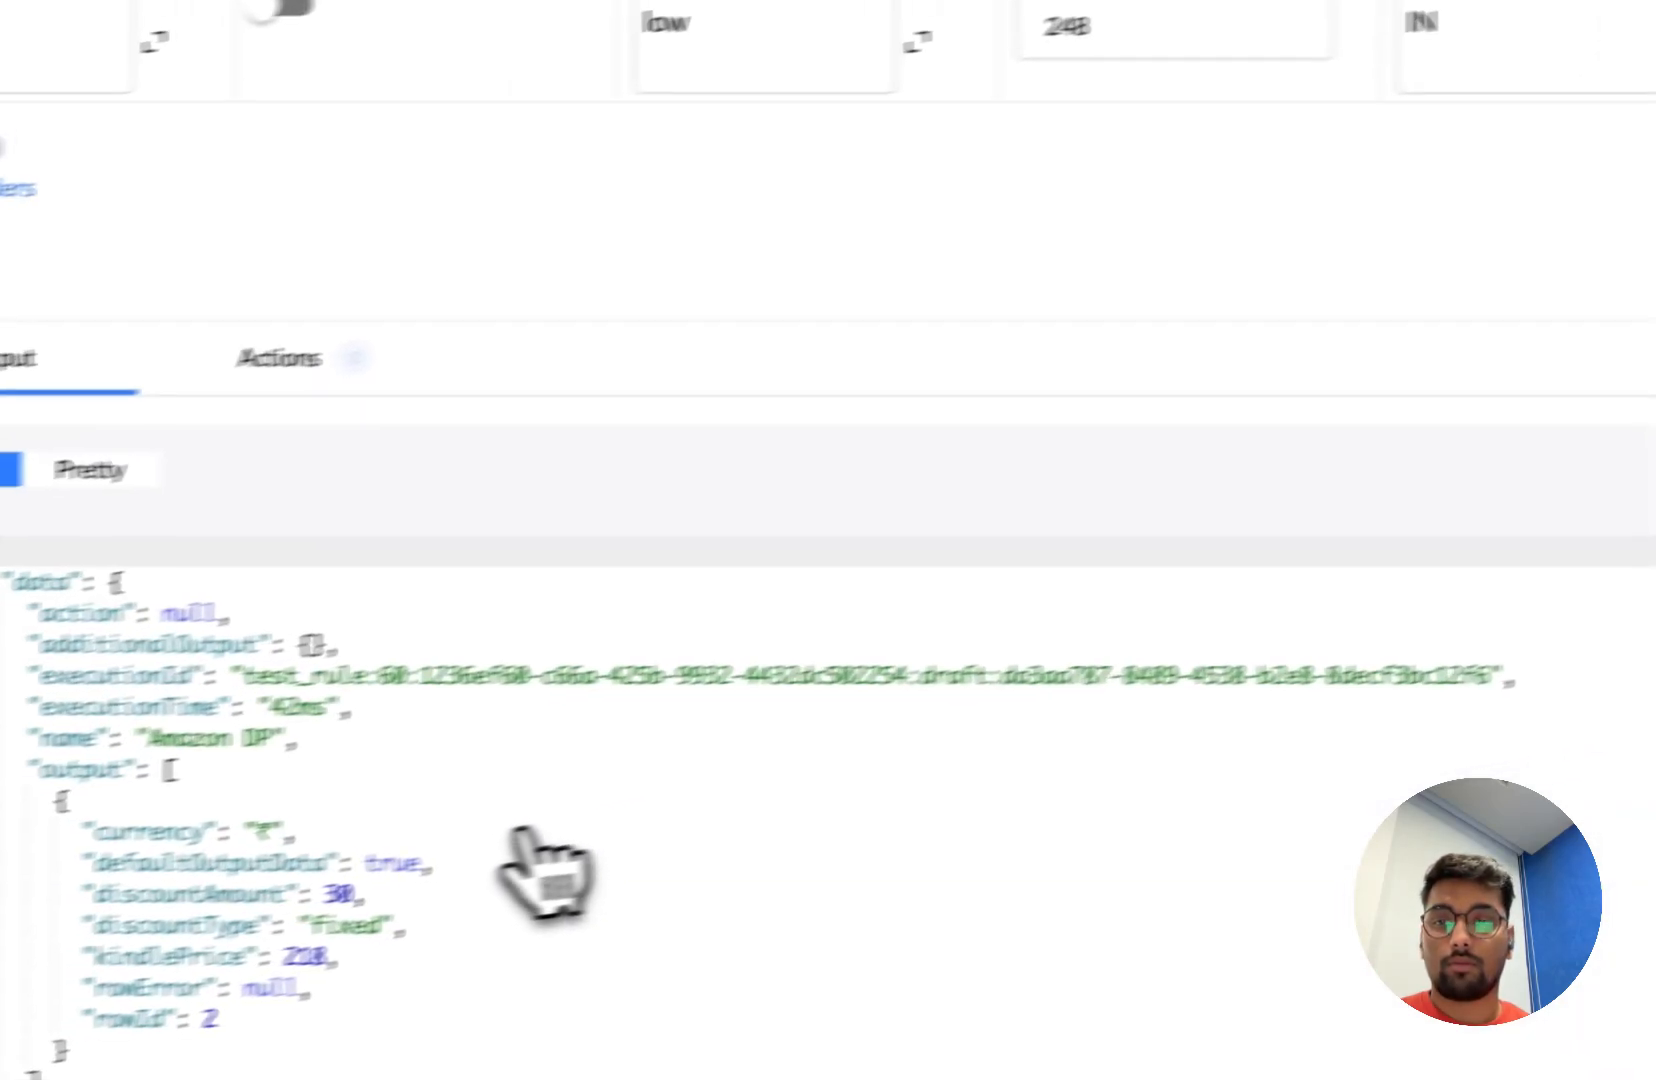
# Reopen the Amazon book page, check the Kindle Price shown there, and return to the Nected rule
pyautogui.hotkey('ctrl', 'Right')
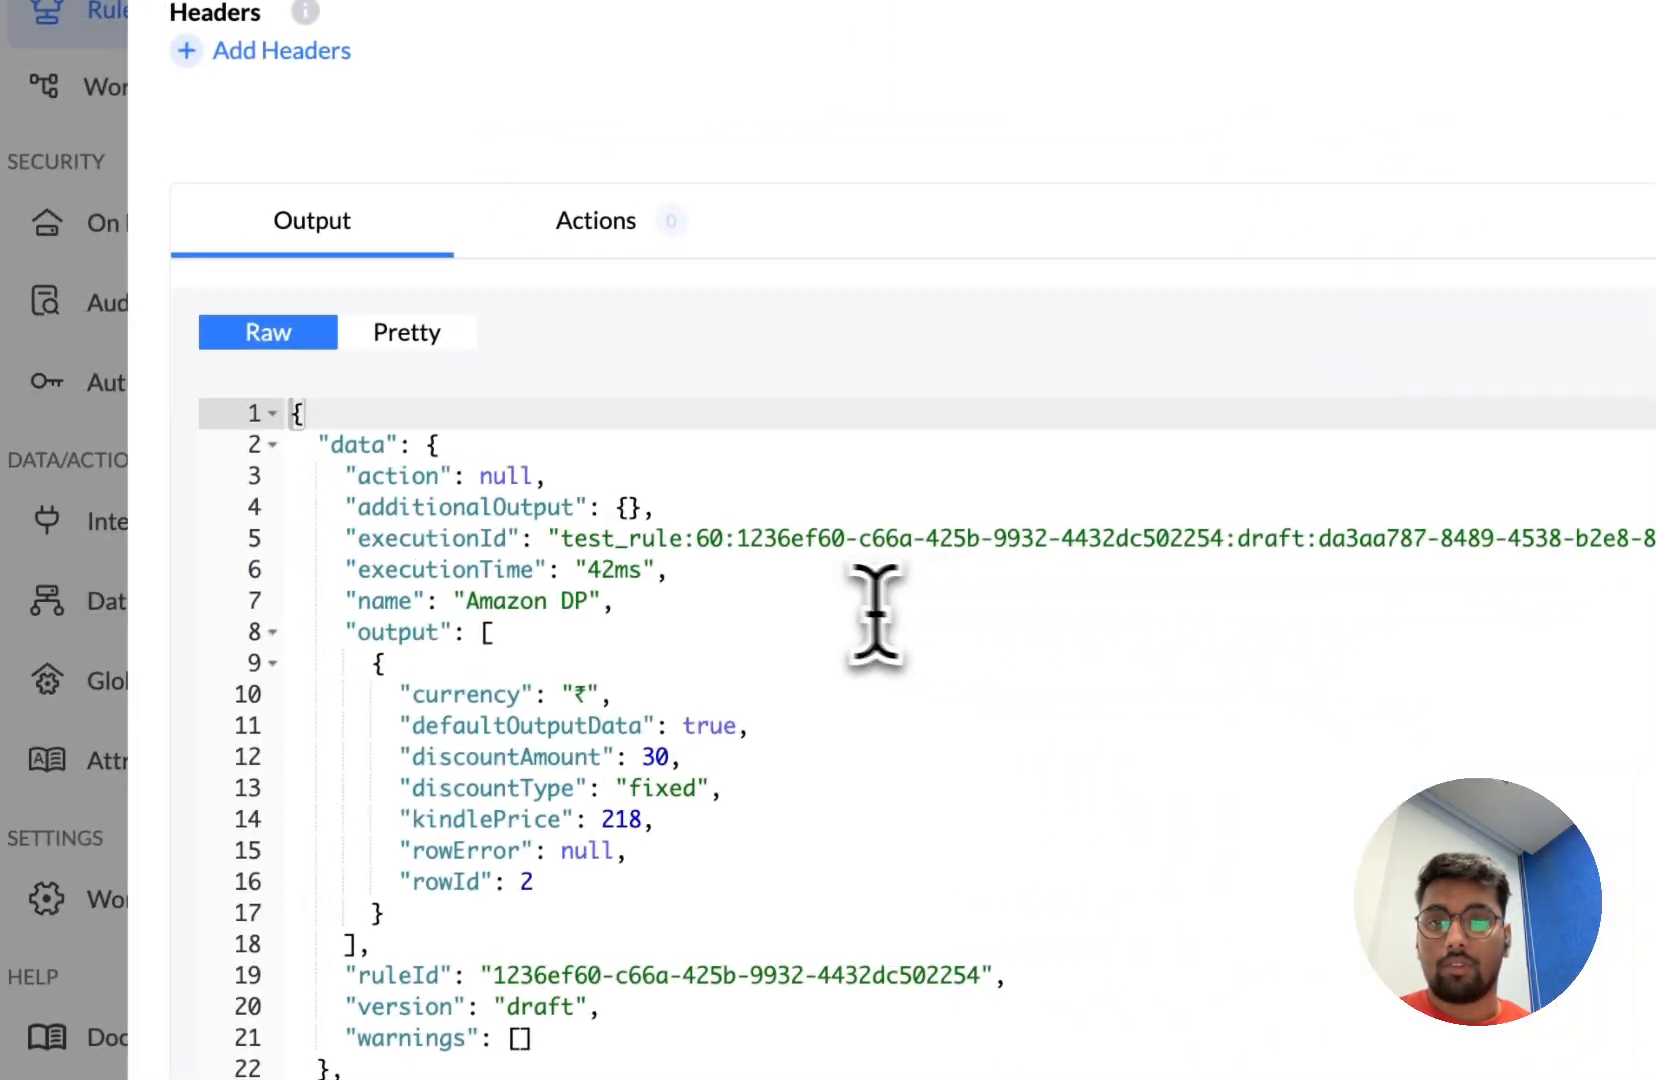
pyautogui.moveTo(45, 650)
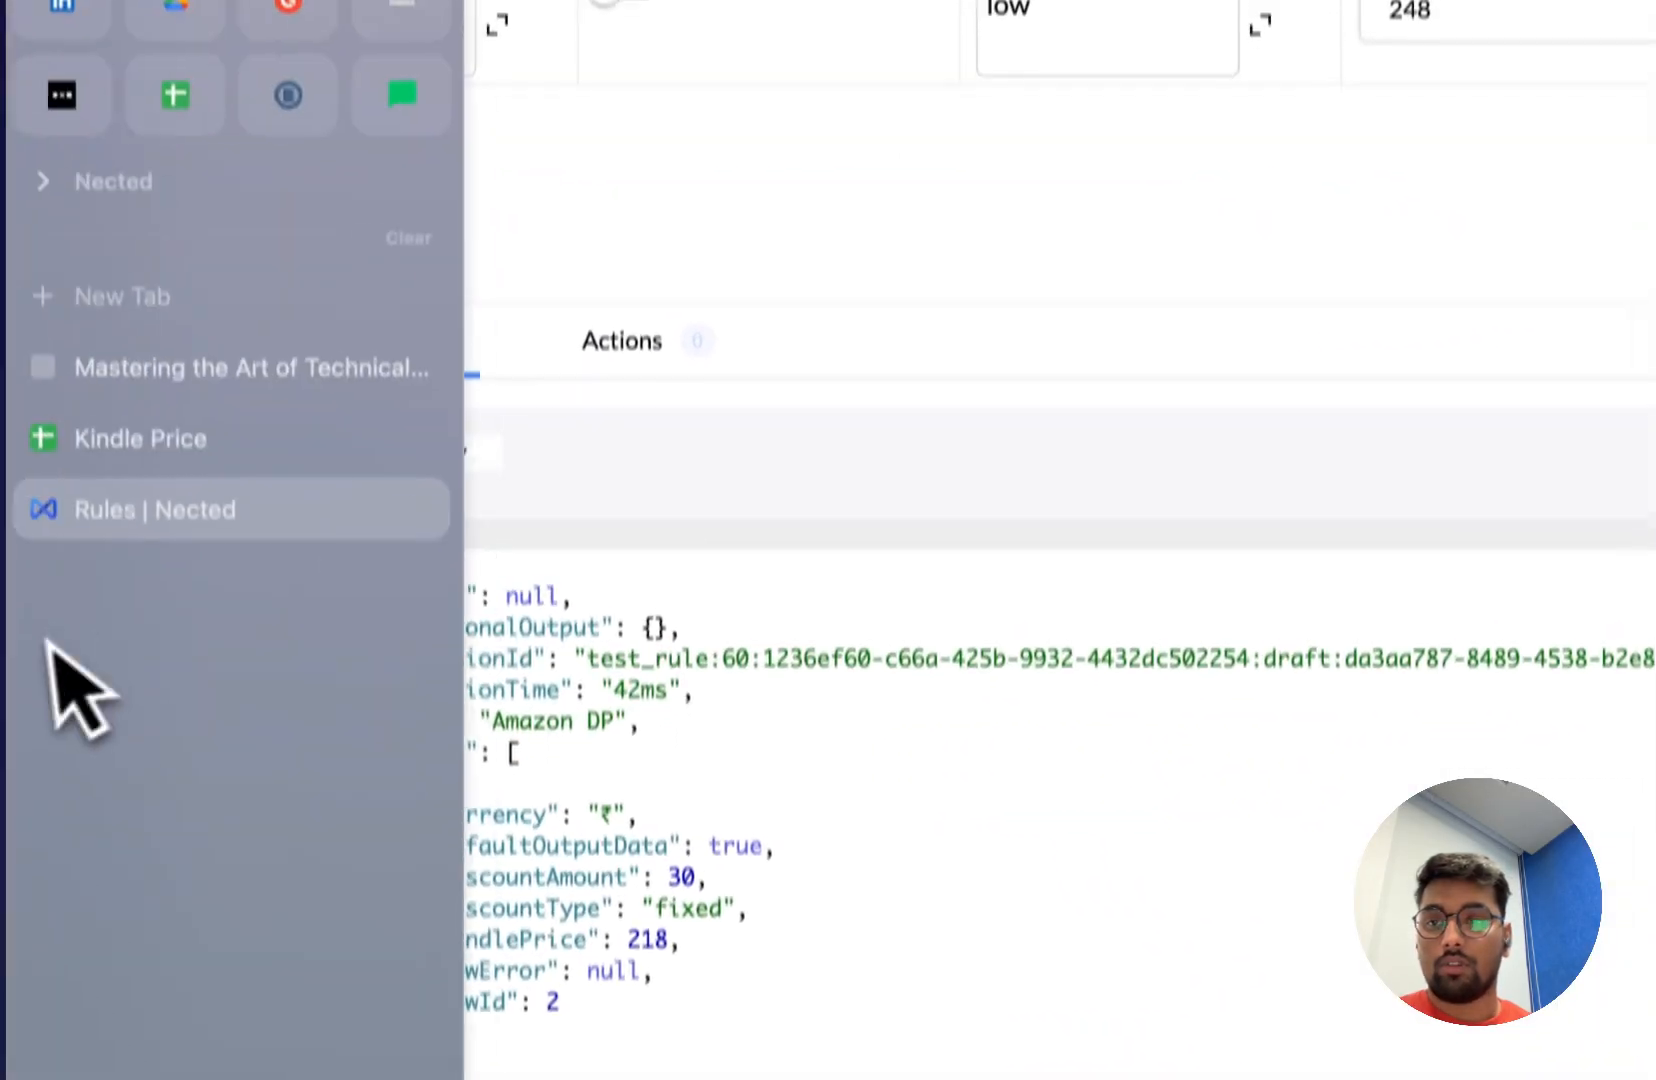
pyautogui.click(280, 403)
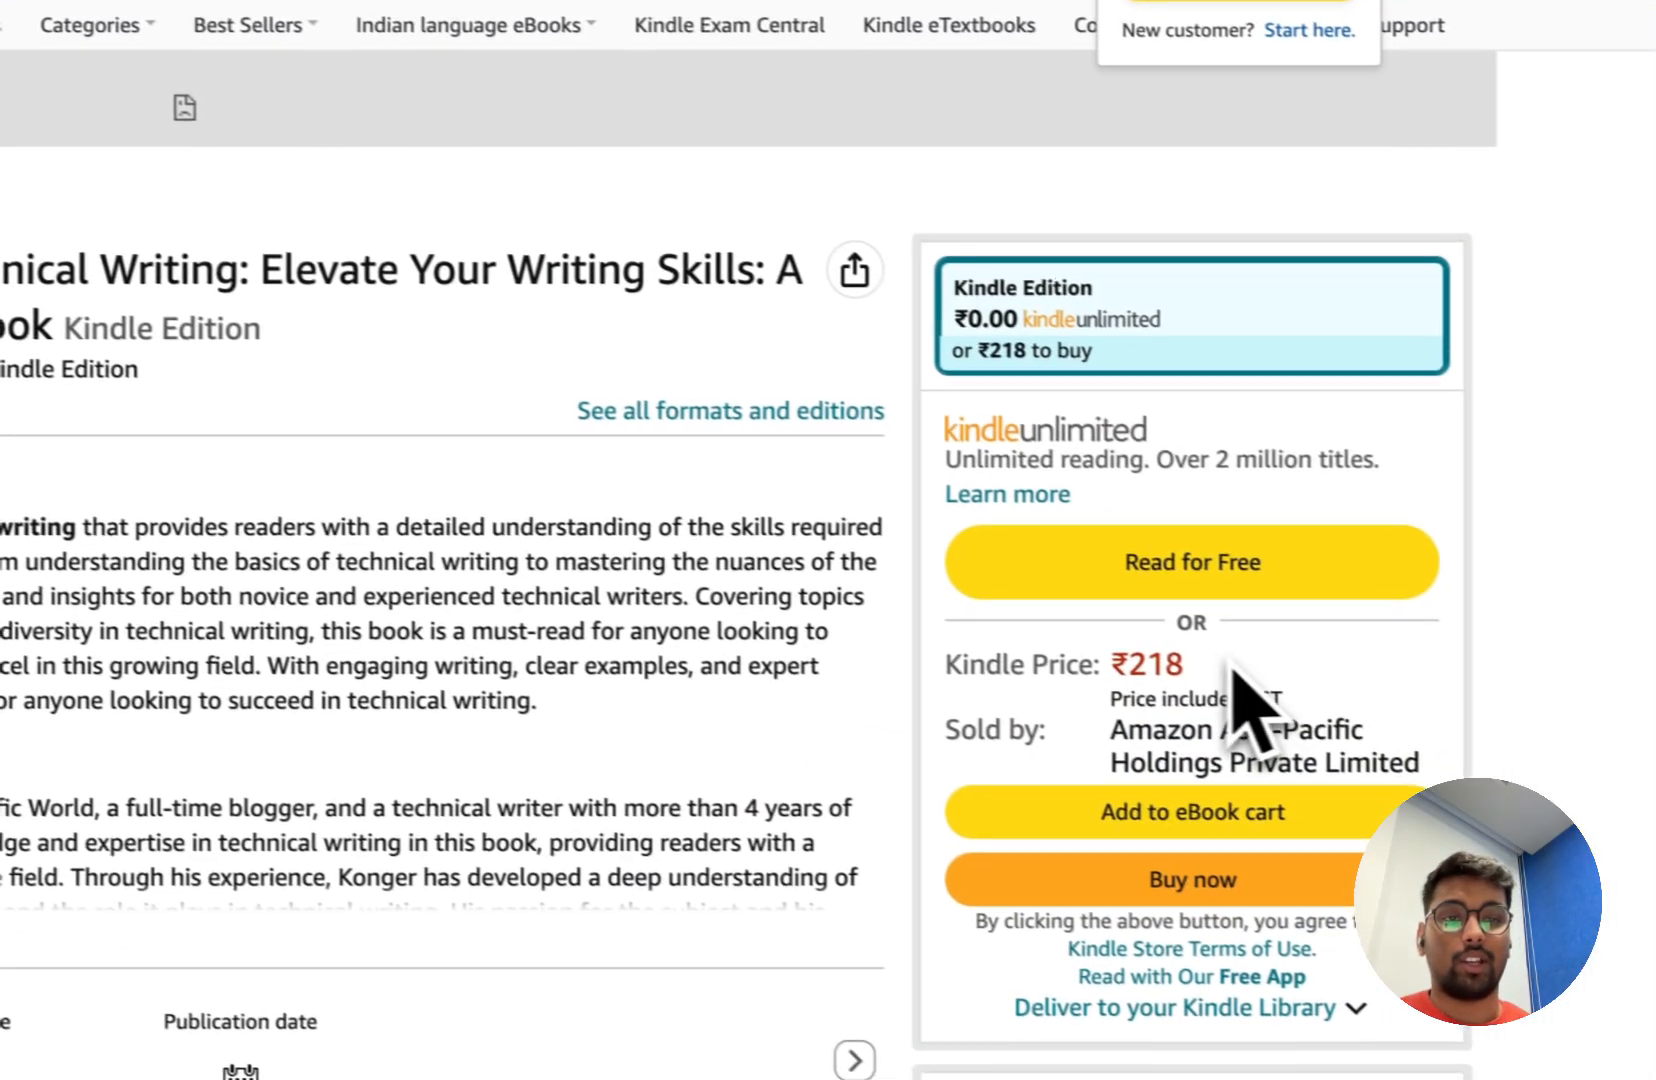
pyautogui.moveTo(1192, 660); pyautogui.dragTo(1066, 655)
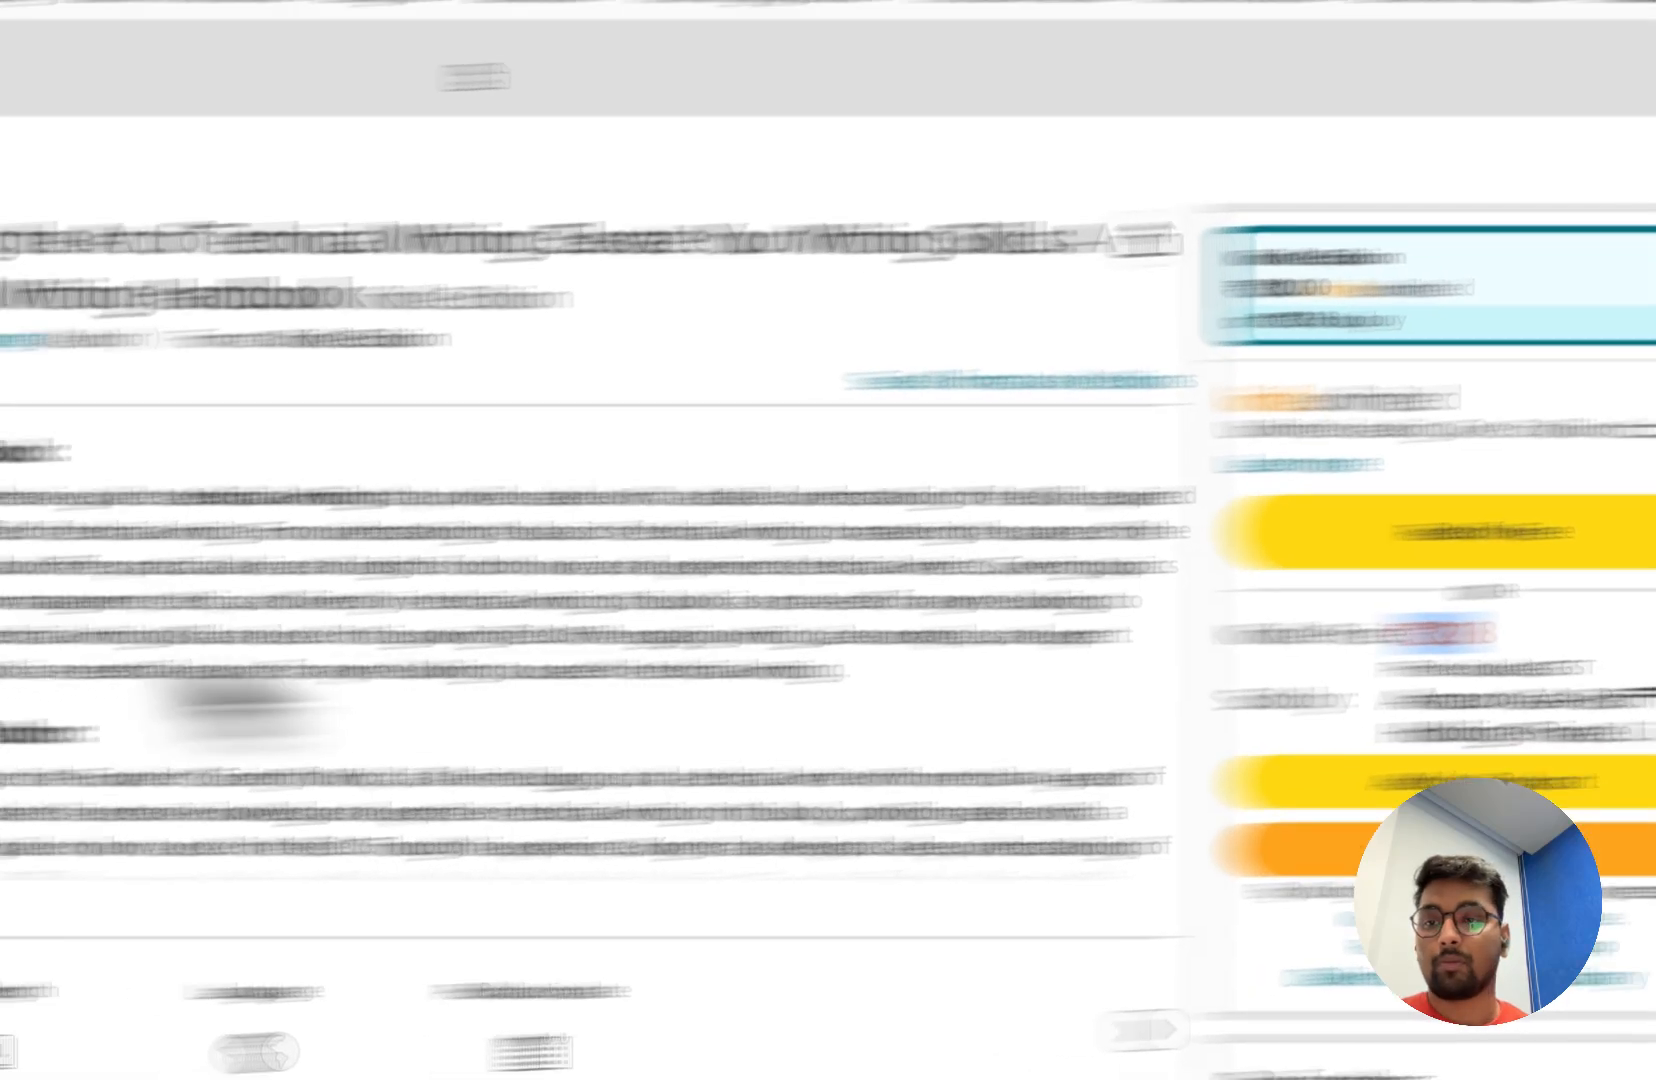
pyautogui.moveTo(4, 628)
pyautogui.click(146, 582)
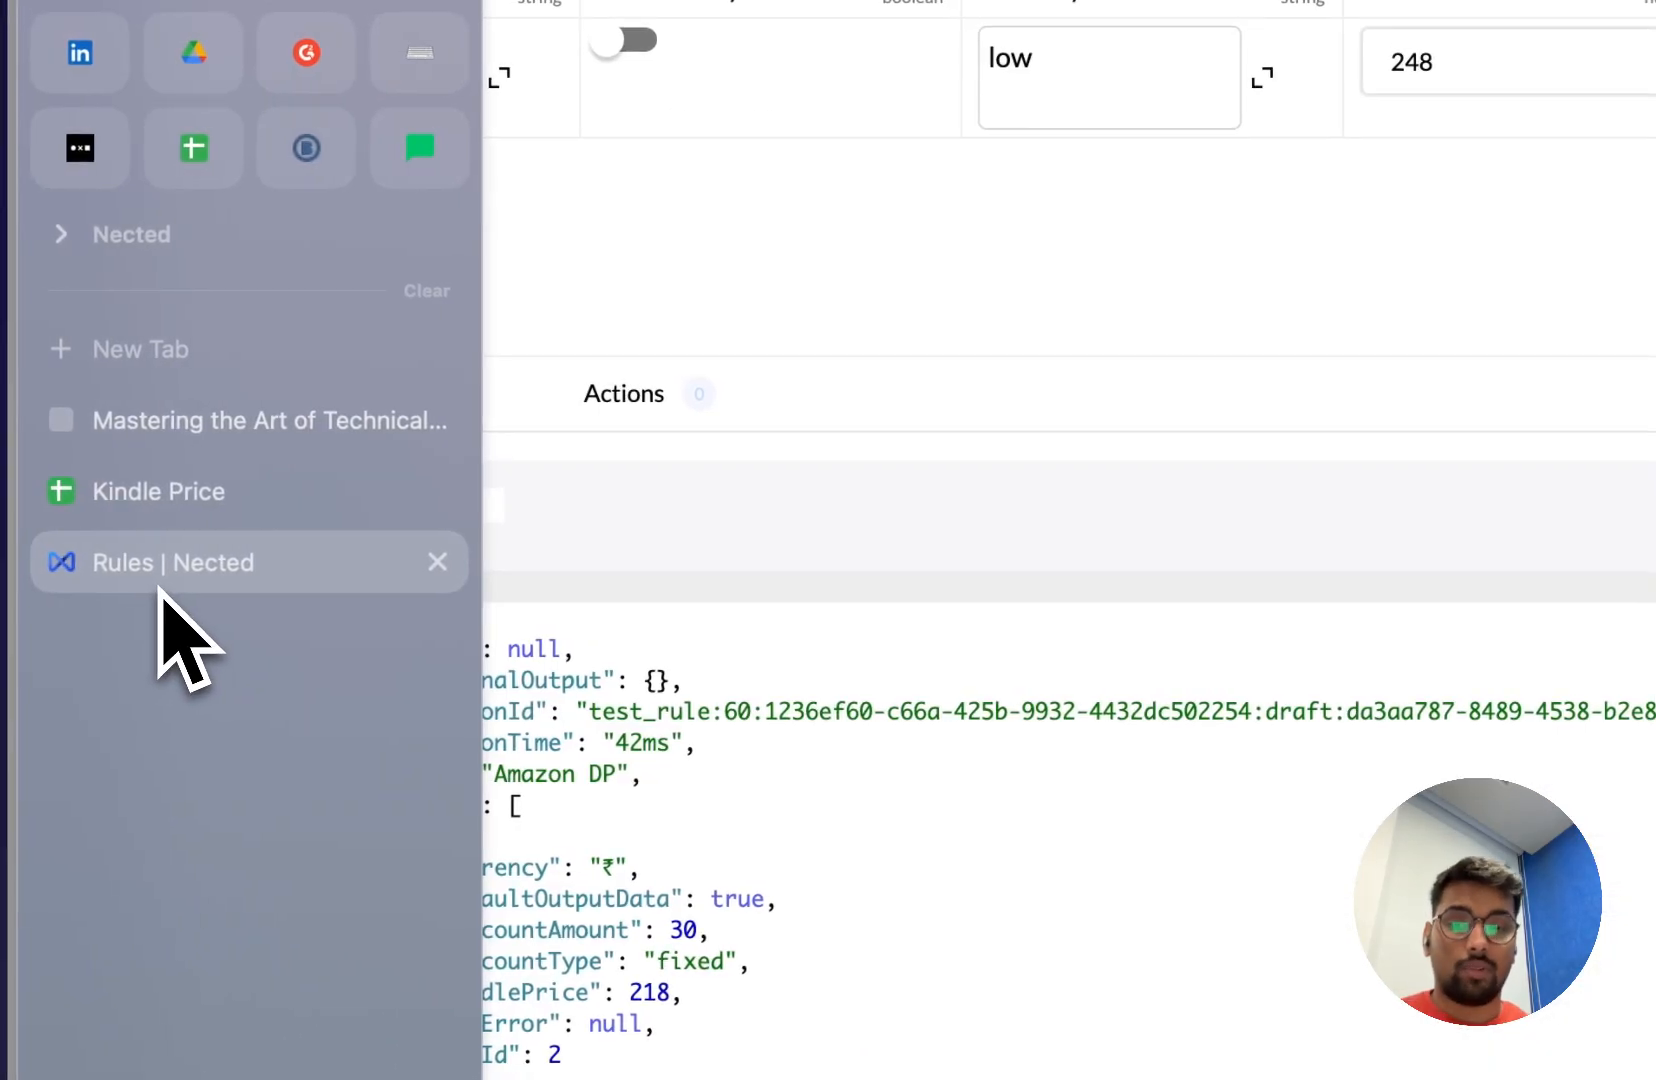